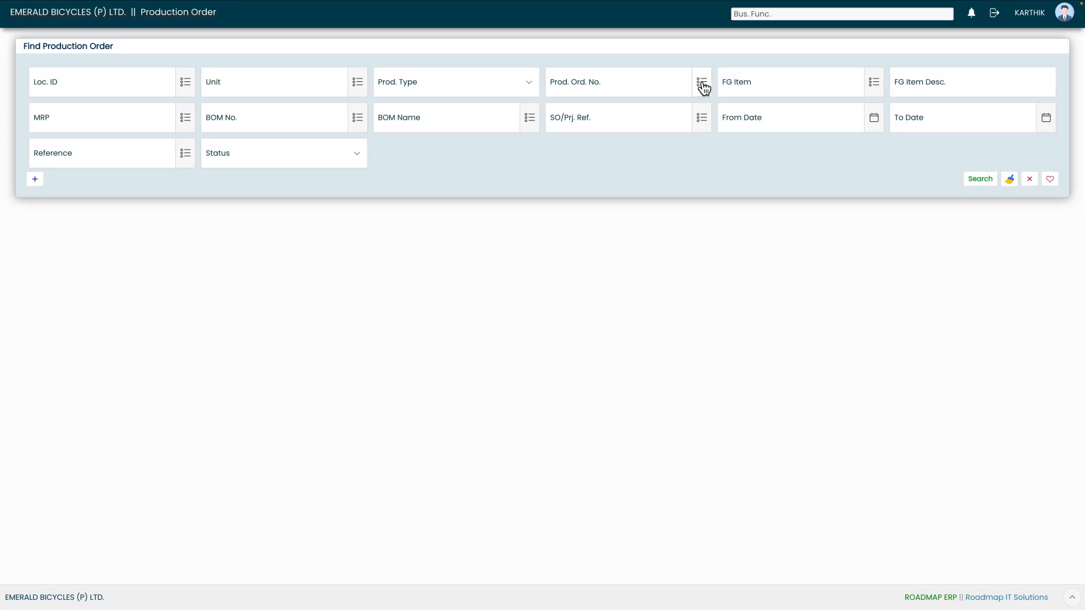
- Search for the last production order offered in the production order number list and open it from the results
left_click(702, 85)
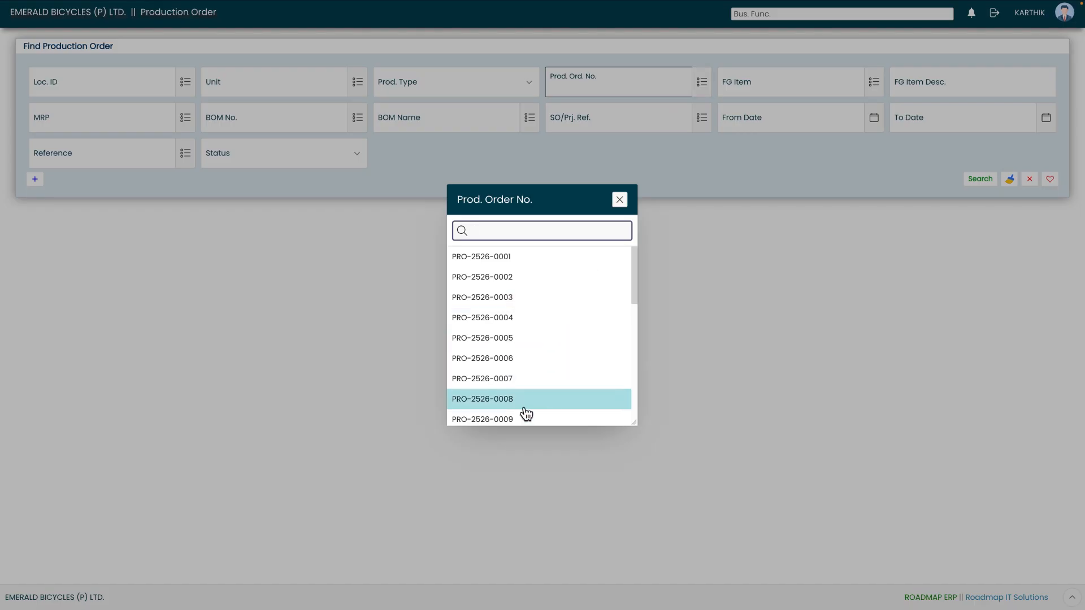
scroll(526, 414, "down", 7)
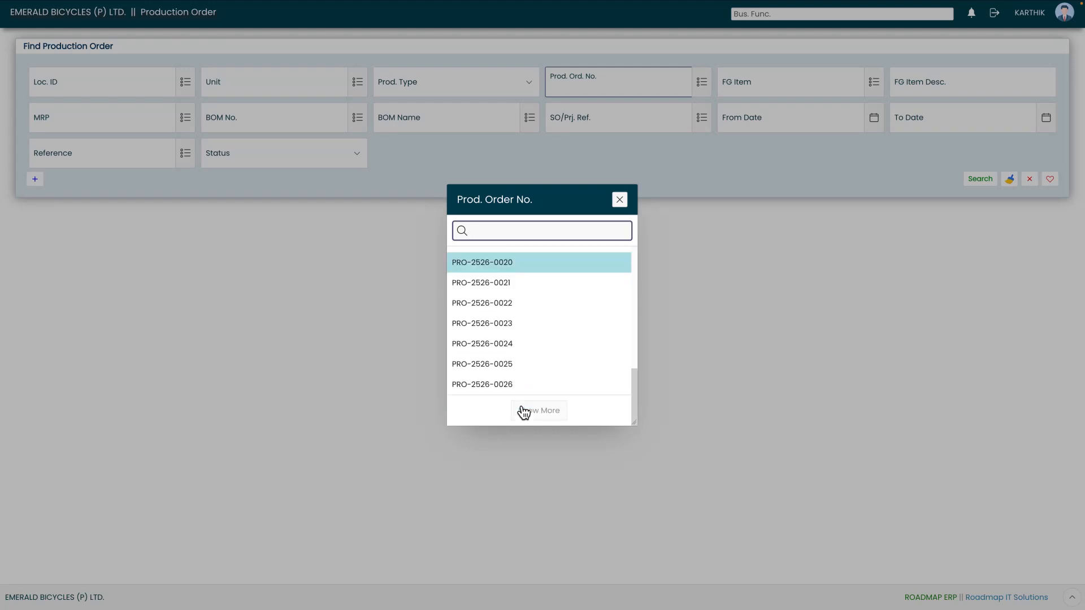
left_click(511, 385)
left_click(979, 180)
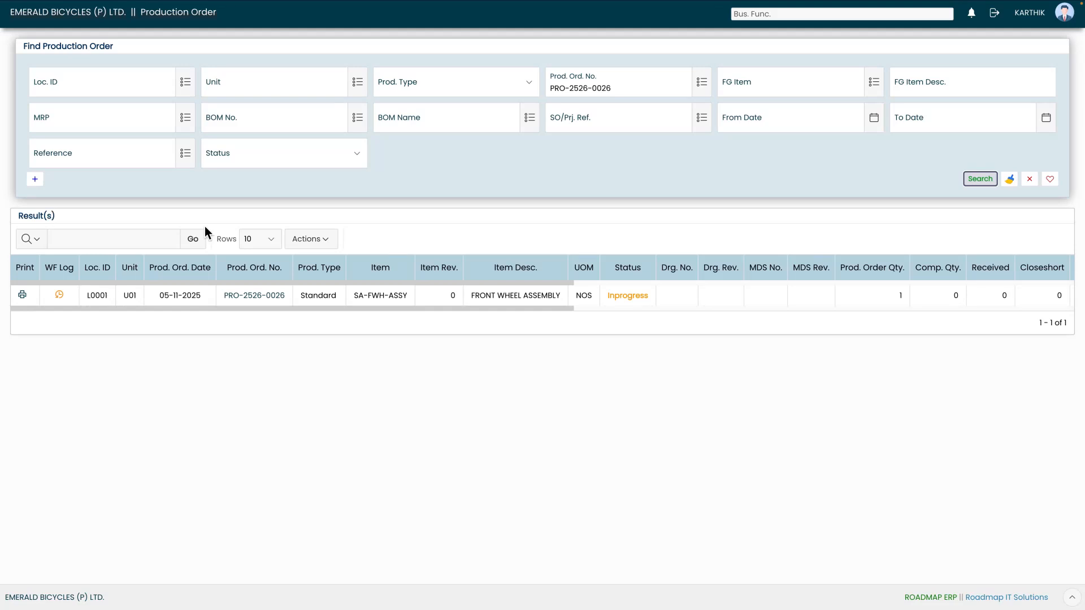
left_click(255, 296)
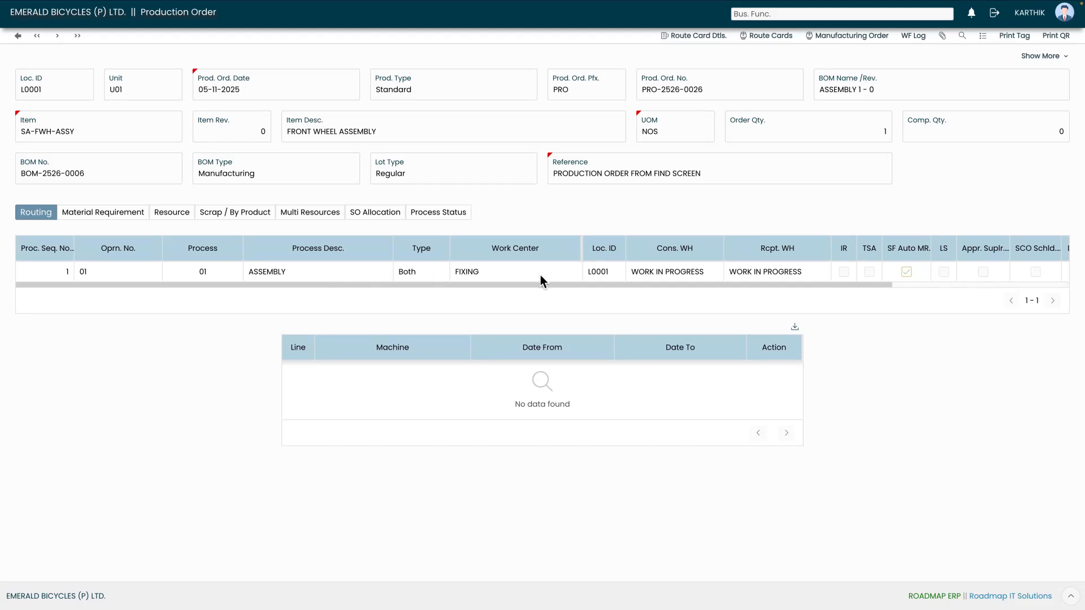
- Review the order's material requirements, its routing and the additional header details
left_click(116, 219)
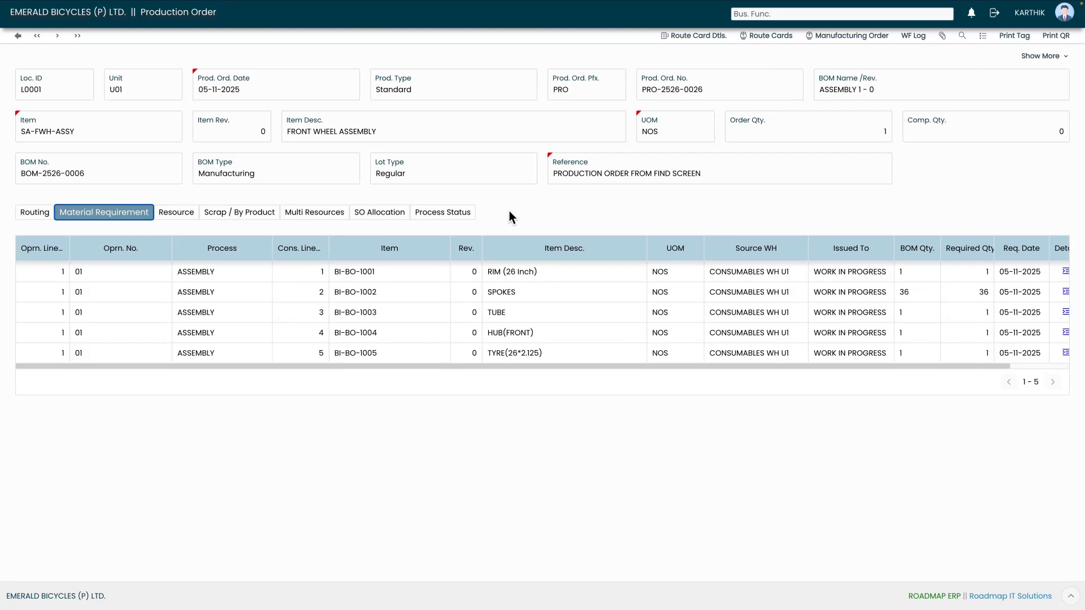
left_click(40, 213)
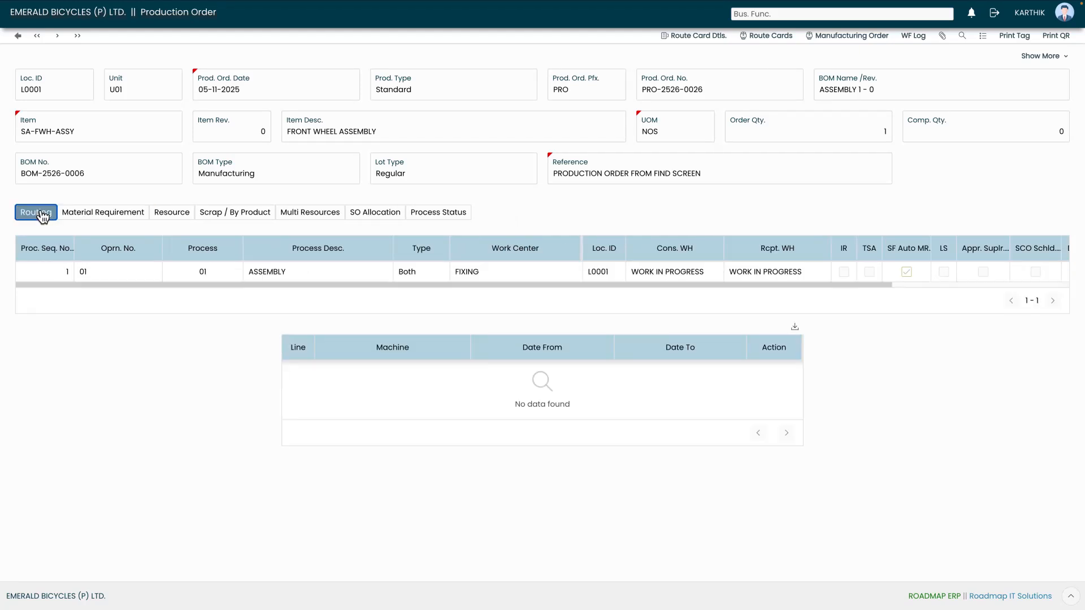
left_click(1039, 56)
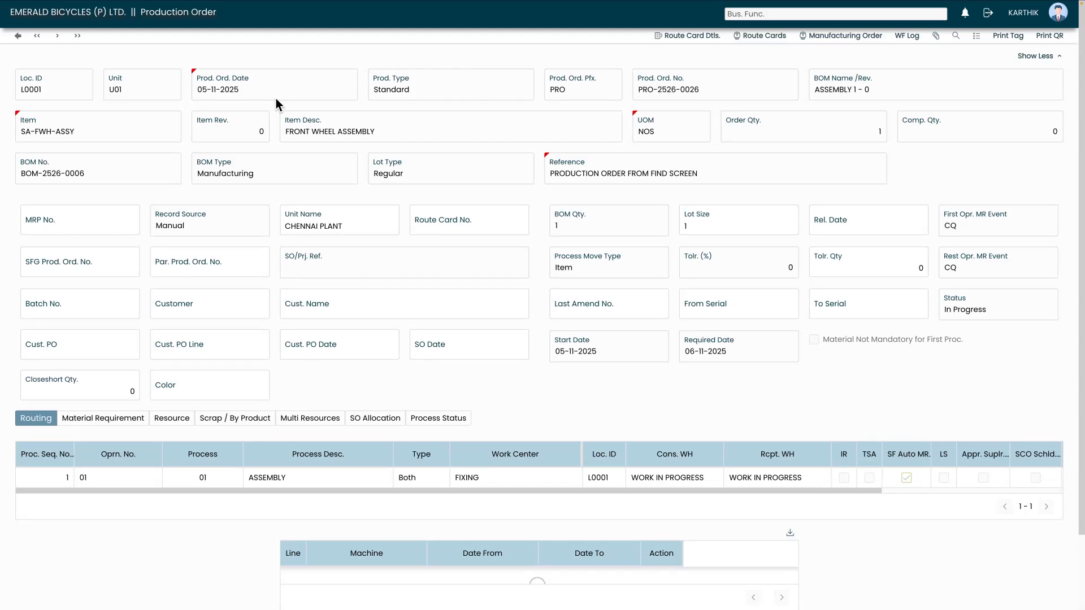
- Leave the order and open the pending production orders in Prod. Comp. Entry (Single Process)
left_click(18, 35)
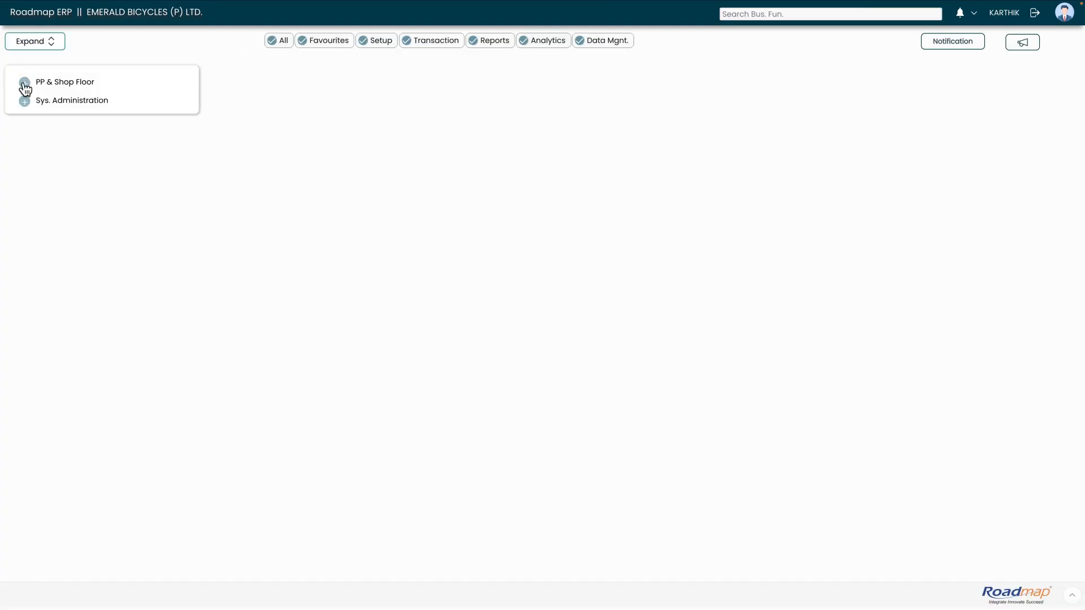
left_click(52, 84)
left_click(54, 85)
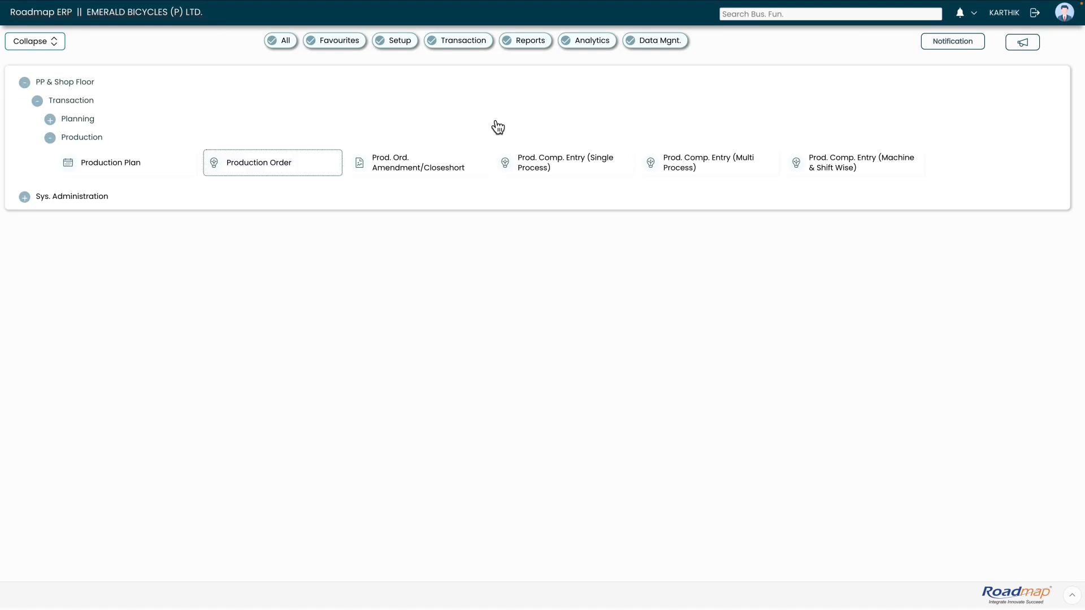
left_click(537, 164)
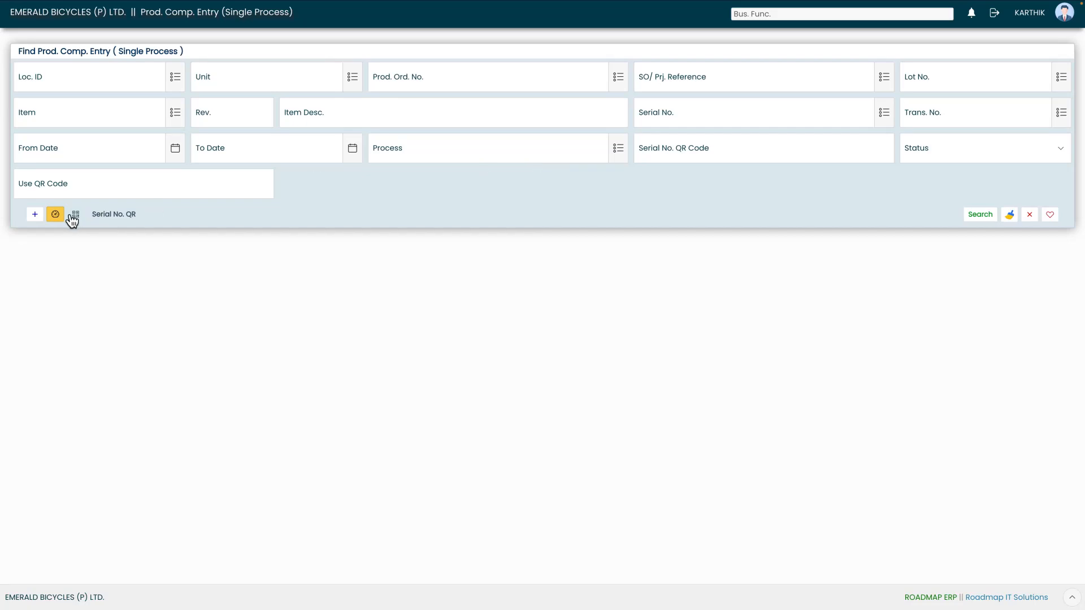
left_click(55, 214)
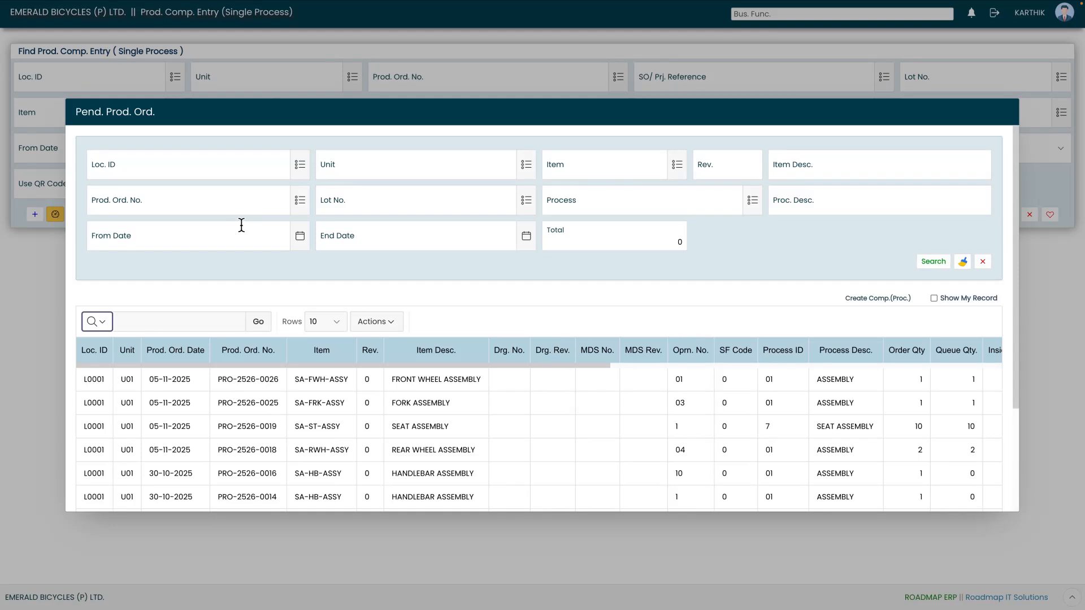
- Select the pending FRONT WHEEL ASSEMBLY order and start creating its process completion
scroll(506, 370, "right", 2)
scroll(506, 369, "right", 1)
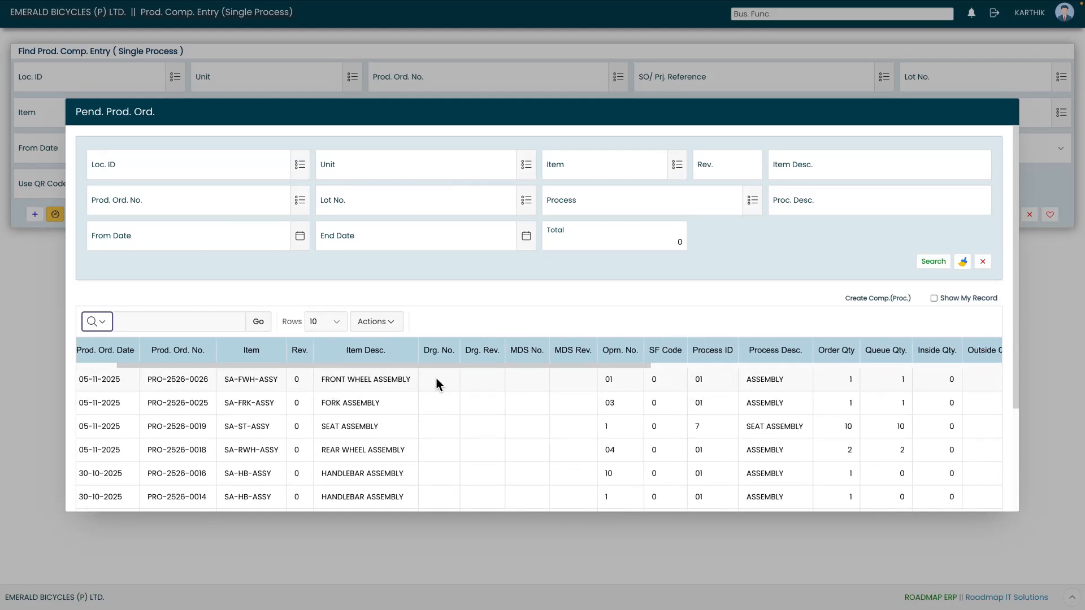
left_click_drag(437, 368, 727, 366)
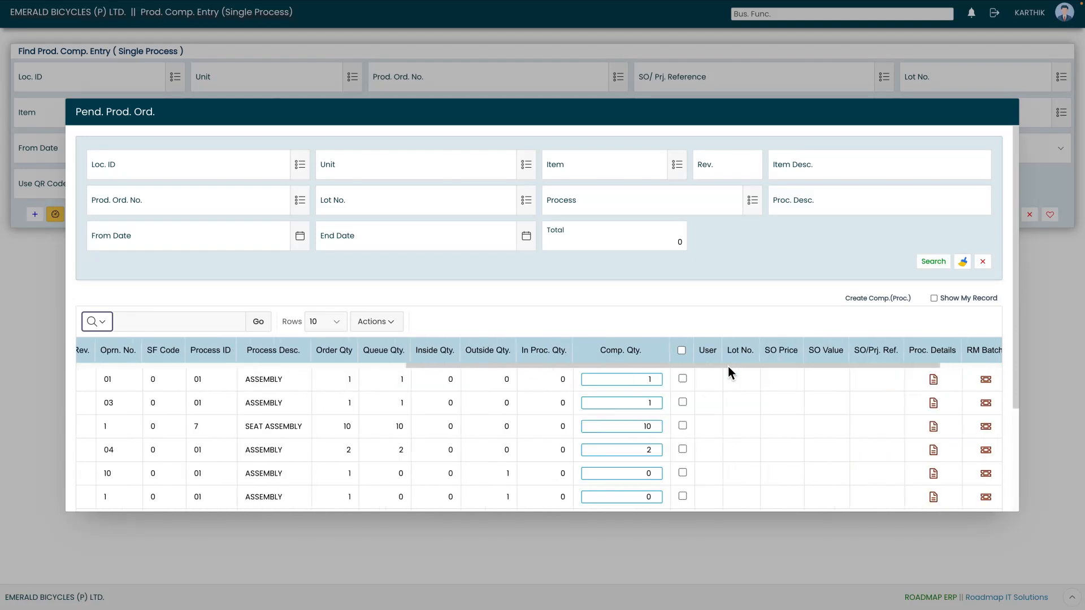
left_click(680, 378)
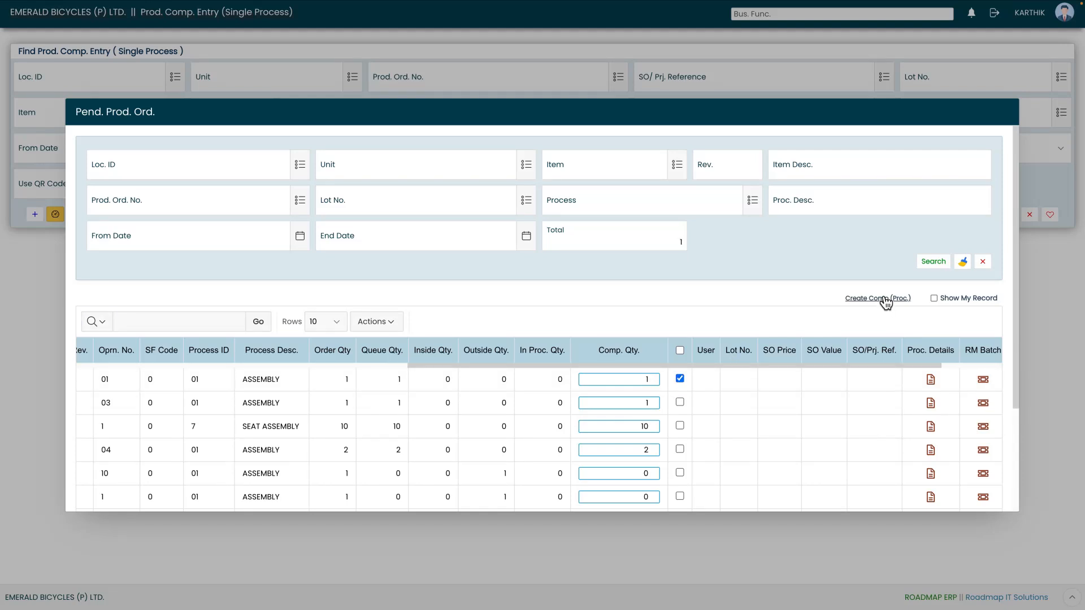
left_click(885, 301)
- Set the completion's location to L0001 with date 05-11-2025 and confirm it
left_click(588, 310)
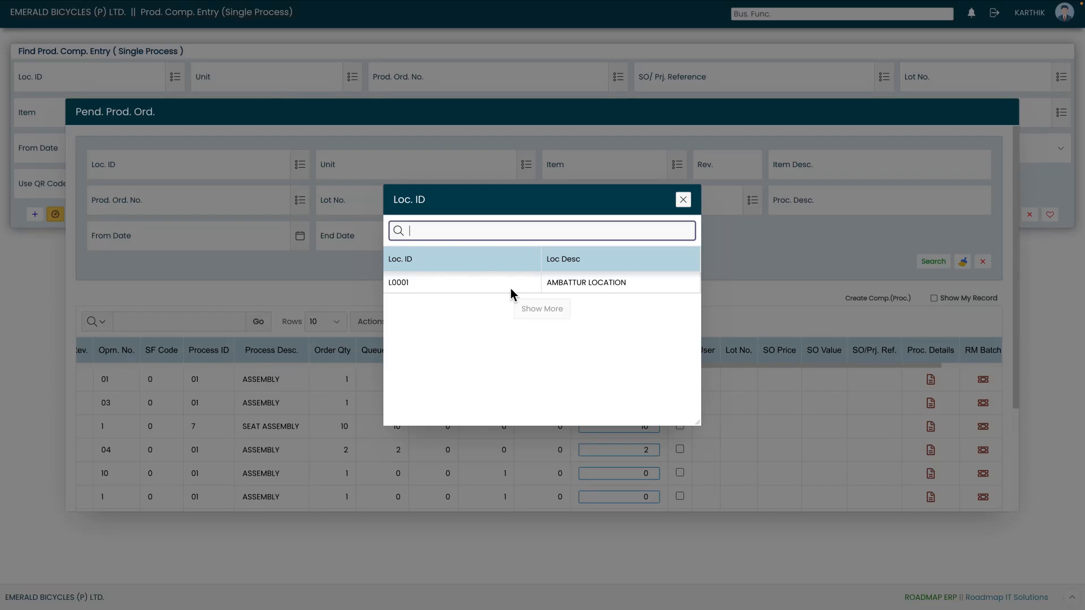
left_click(511, 286)
left_click(621, 320)
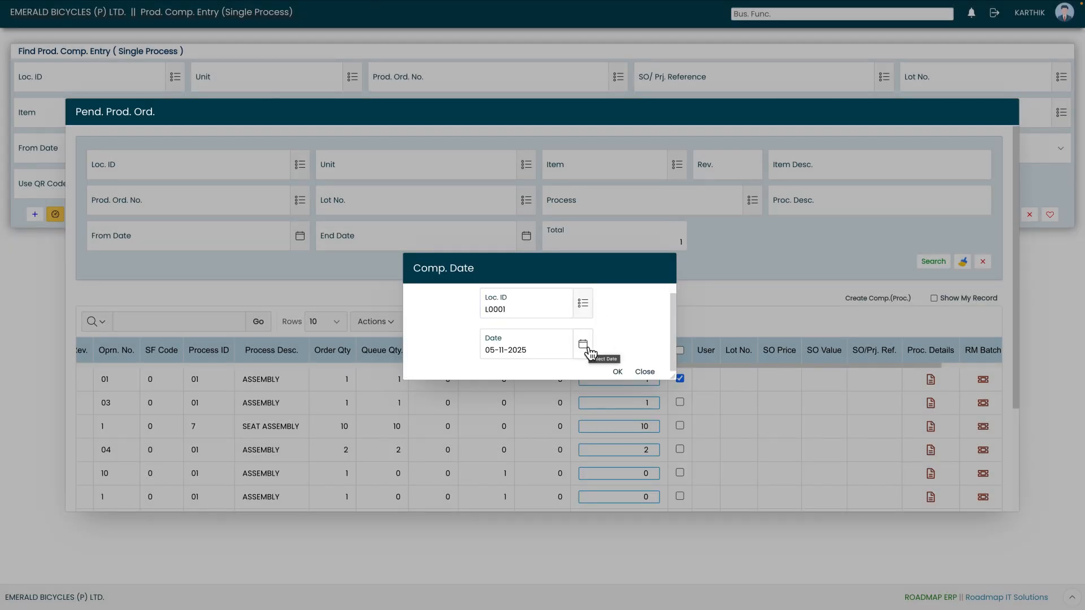
left_click(618, 372)
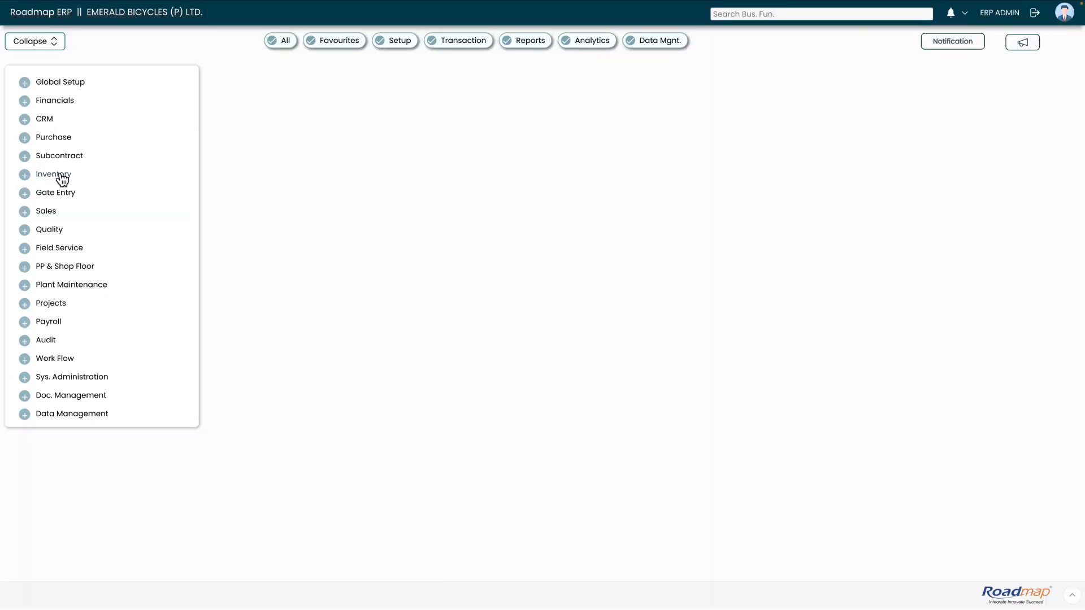
- Open Material Request among the Inventory transactions and list all material requests without filters
left_click(62, 180)
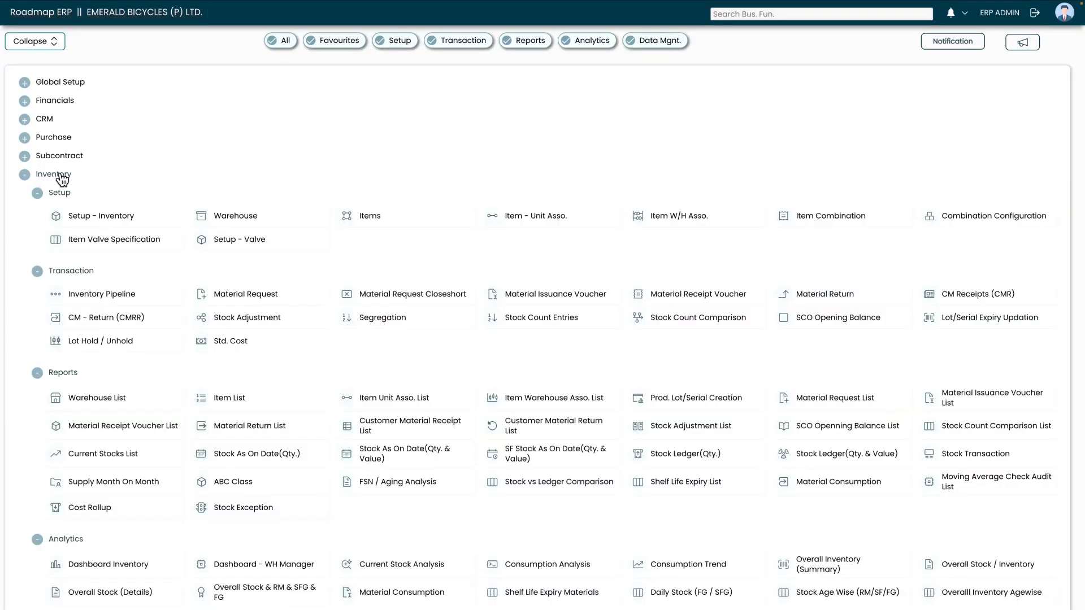
left_click(261, 298)
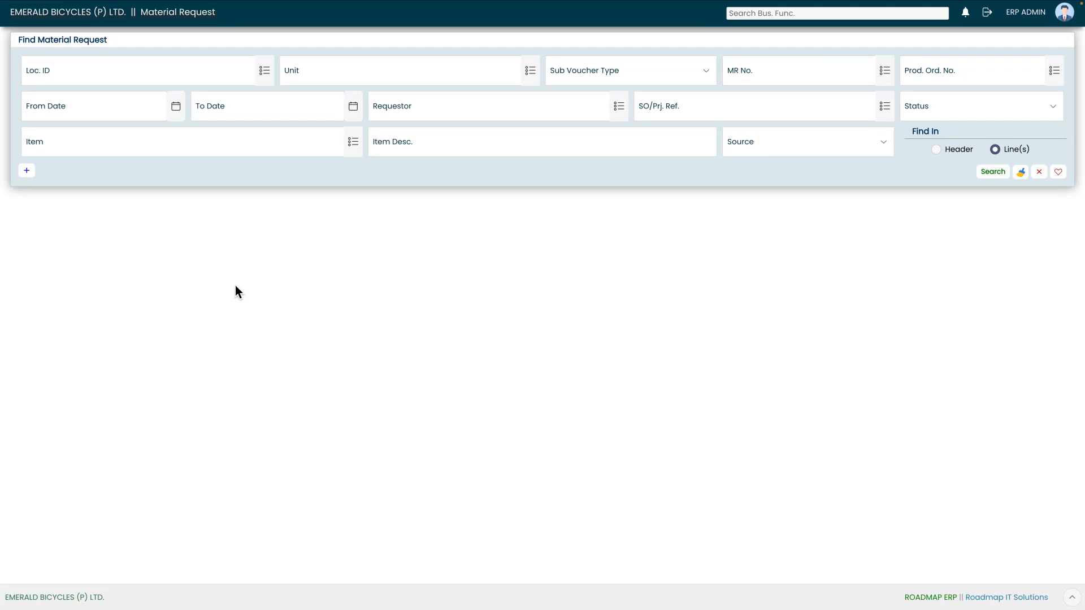
left_click(992, 173)
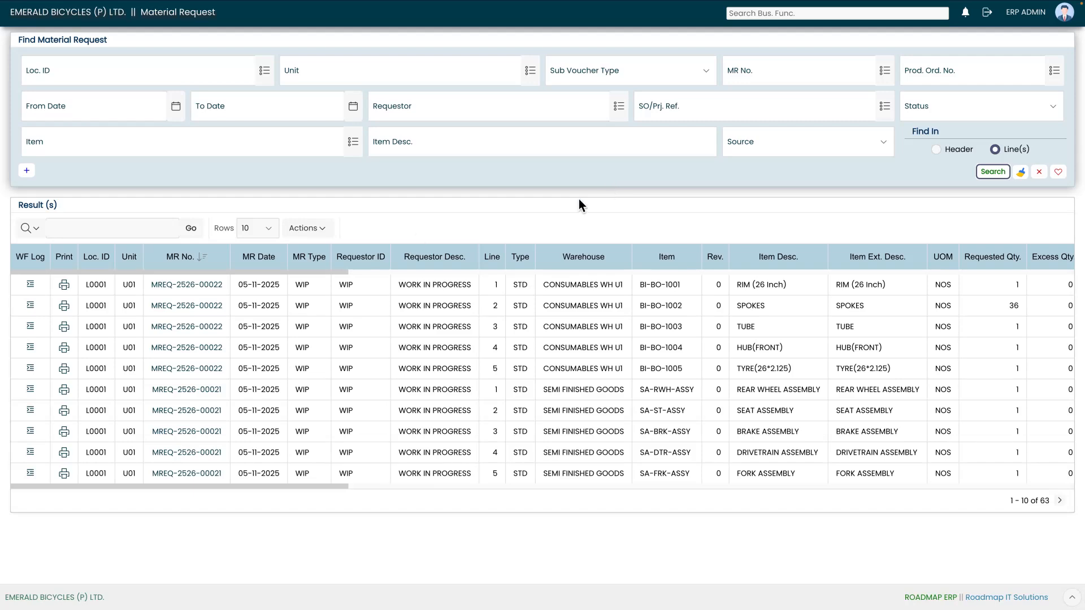
left_click_drag(285, 273, 187, 286)
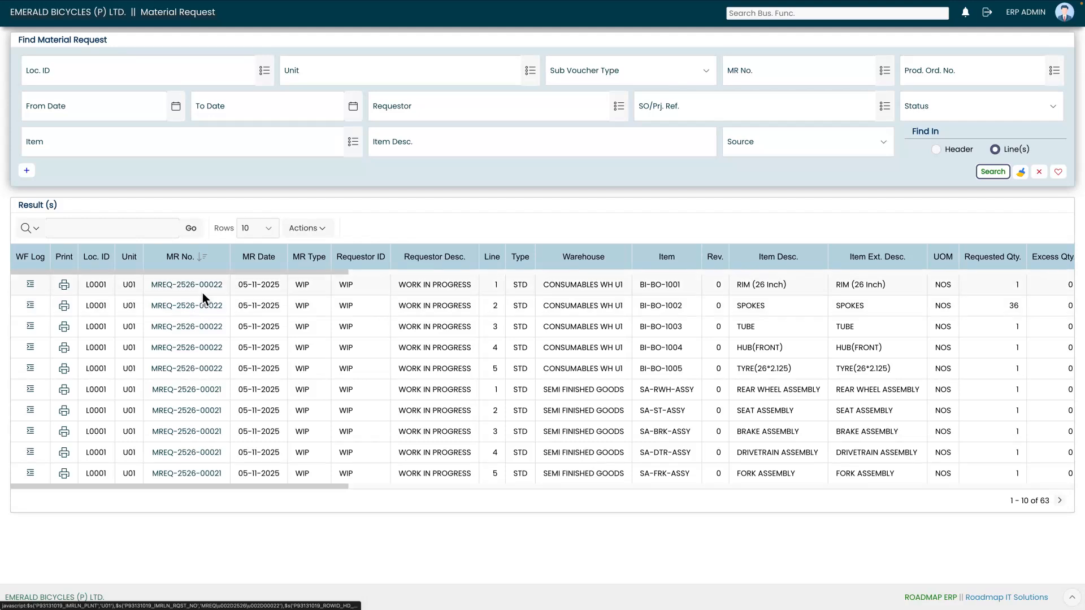
- Open the newest material request and post it, forwarding it for review to the warehouse supervisor with MEDIUM priority
left_click(204, 291)
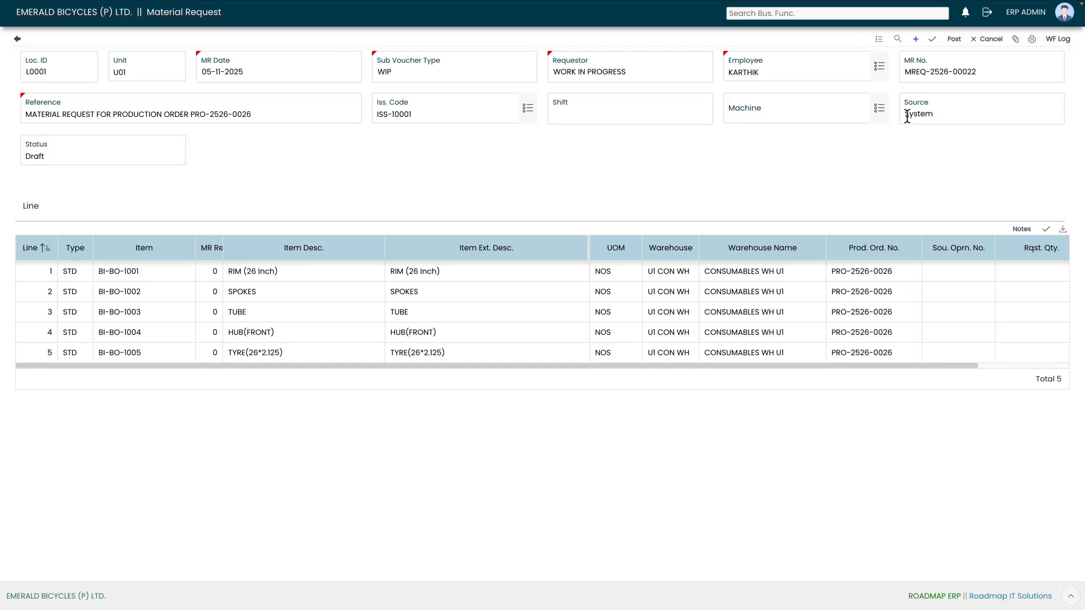
left_click(947, 43)
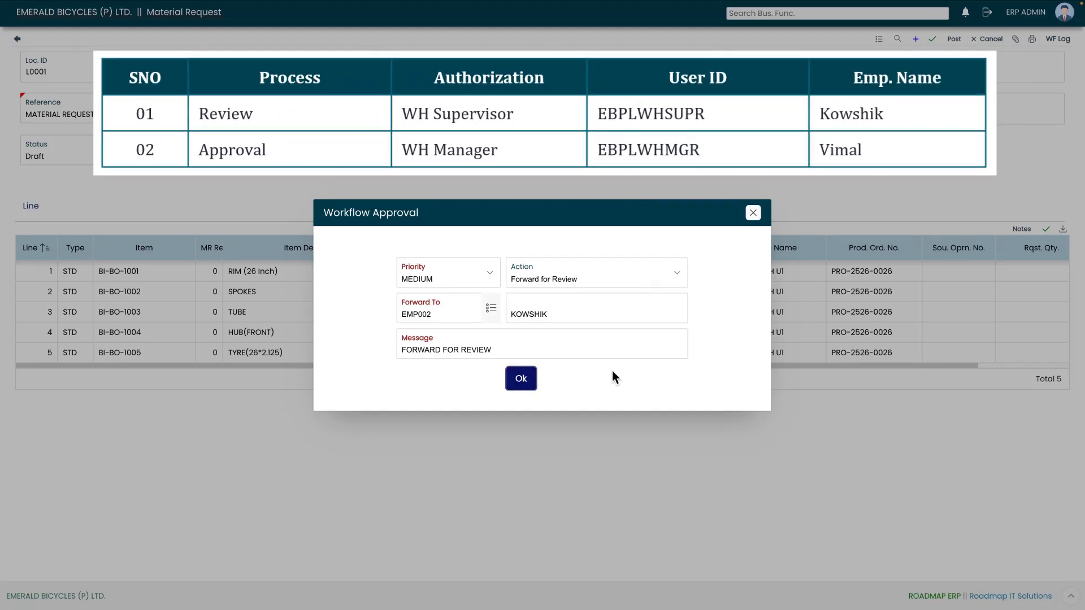
key("Return")
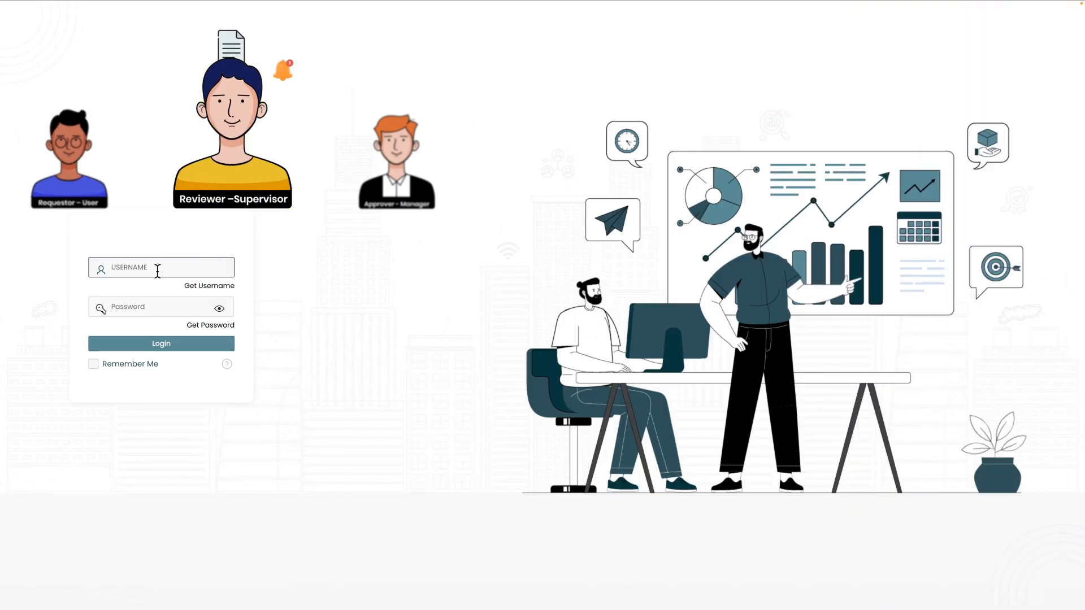
- Log in as warehouse supervisor EBPLWHSUPR with the account password, checking the entered password before submitting
type("EB")
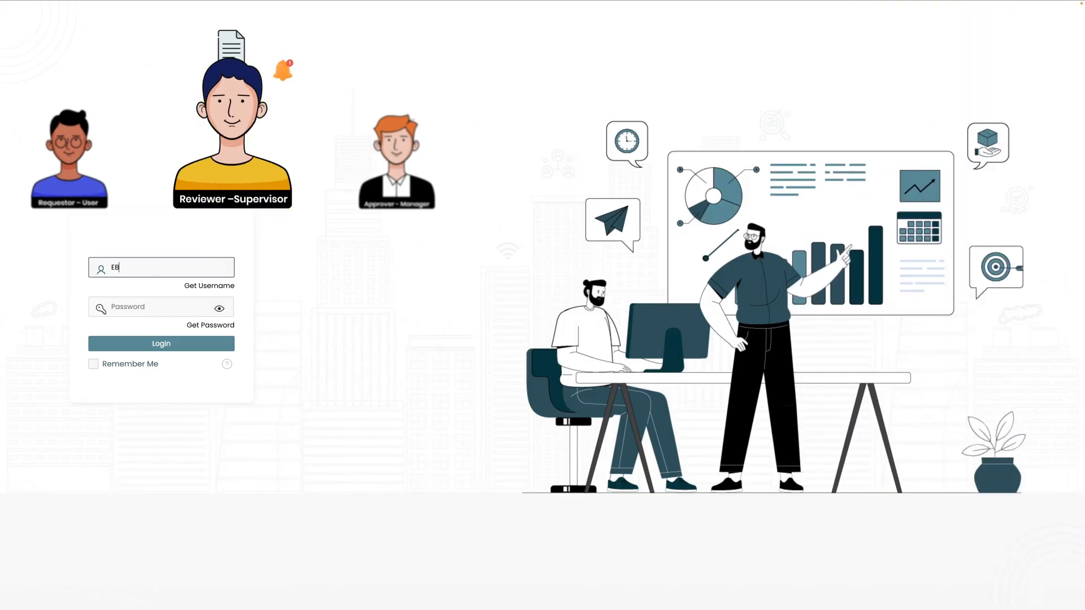
type("PLWHSUPR")
left_click(181, 302)
type("••••••••")
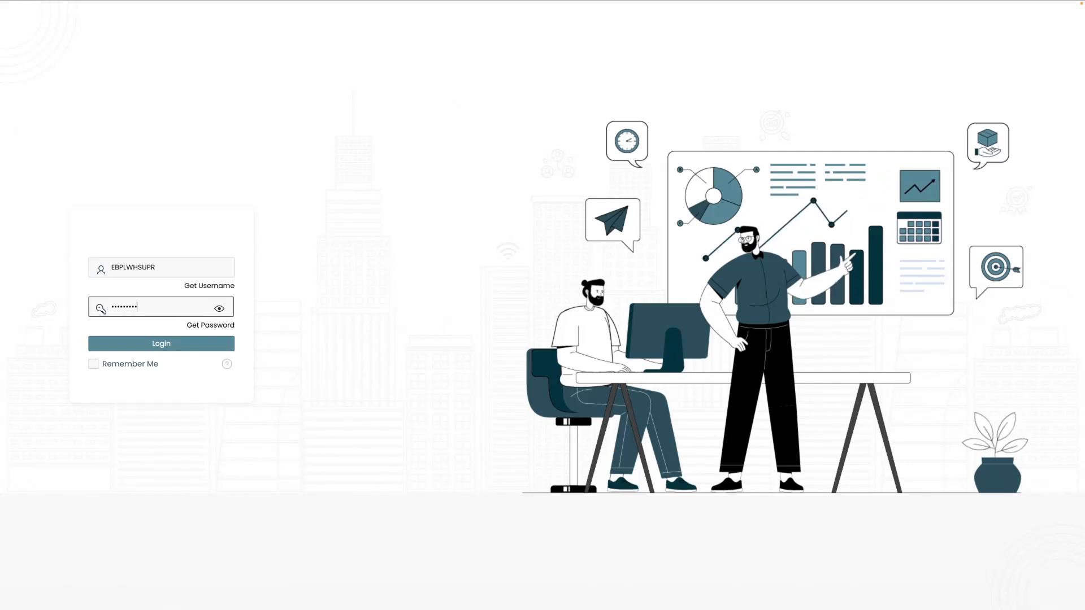
left_click(219, 308)
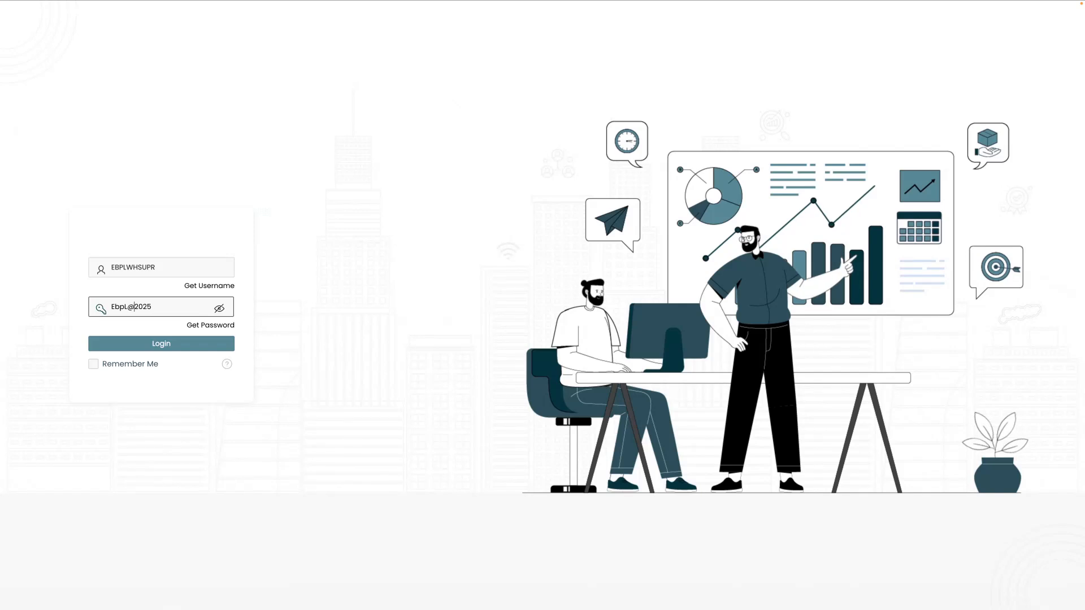
left_click(220, 308)
key("Tab")
key("Return")
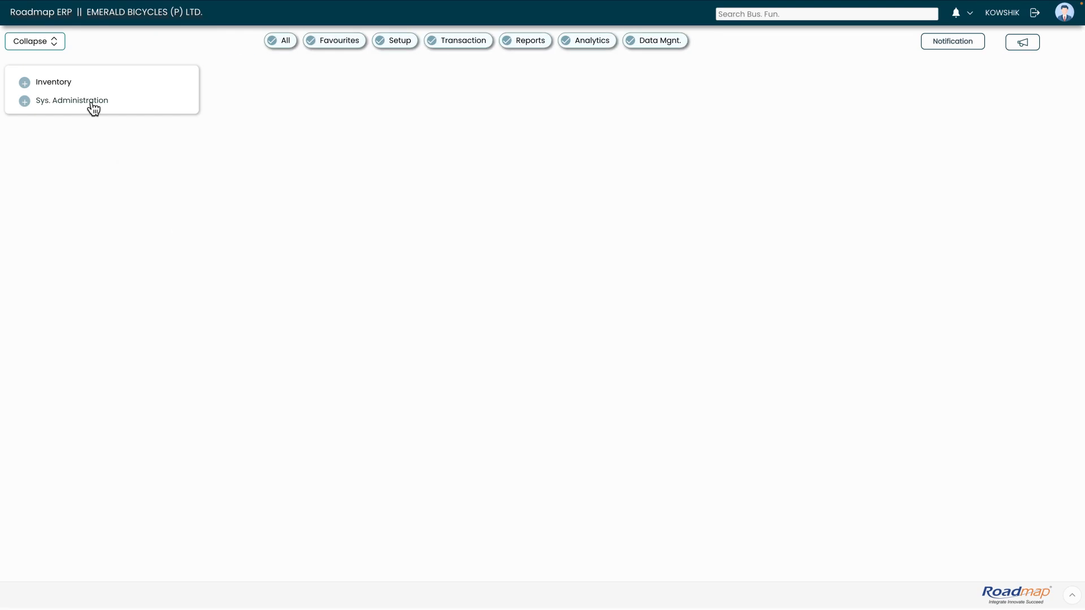
- Open the 05-11-2025 material request from the pending document approvals, then review and forward it to the warehouse manager for approval
left_click(956, 15)
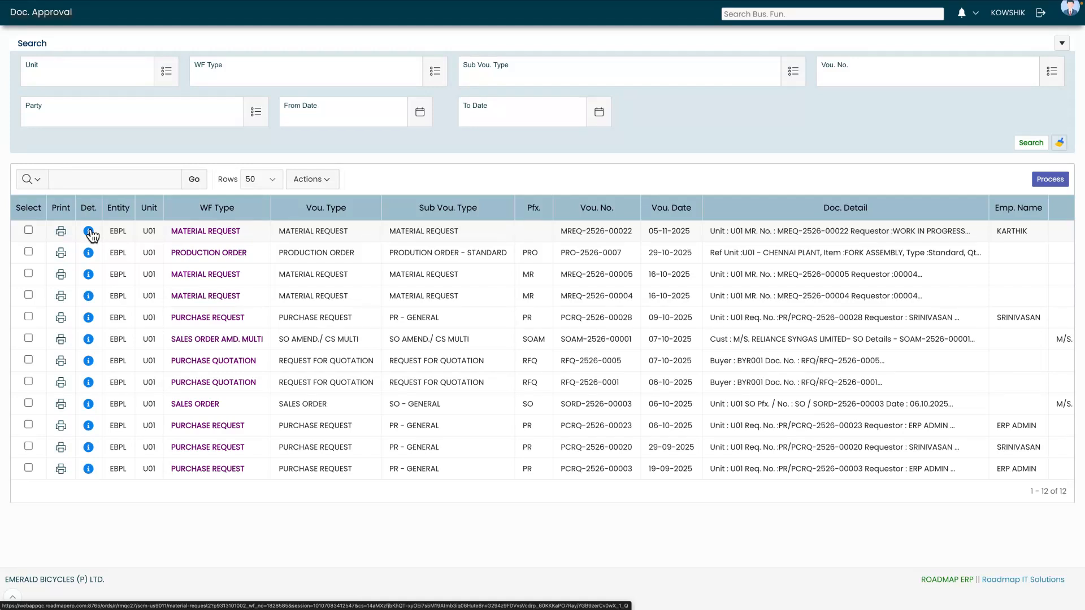
left_click(89, 231)
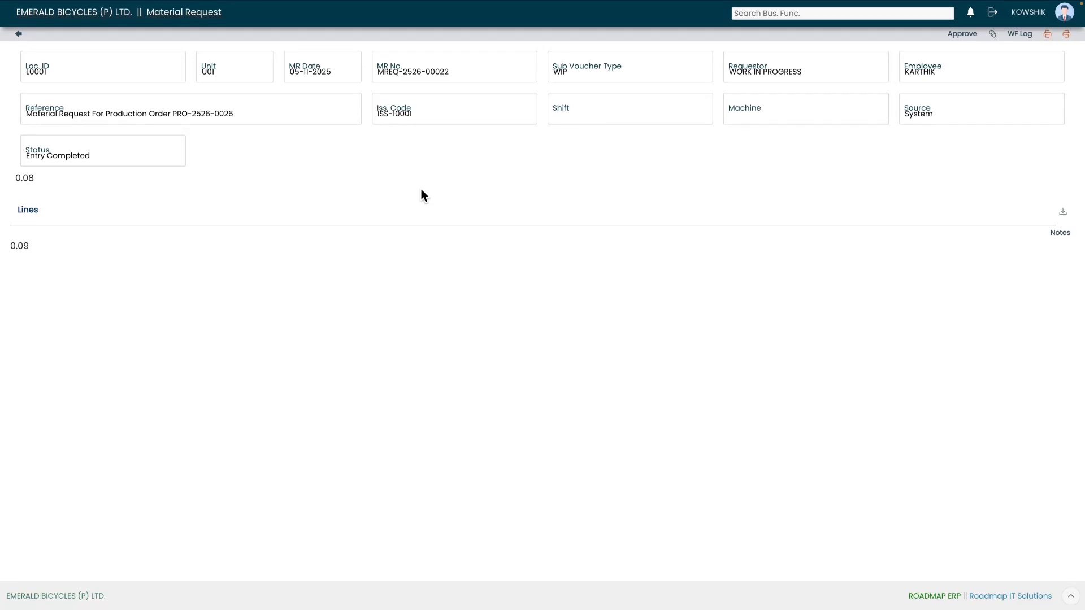
left_click(962, 35)
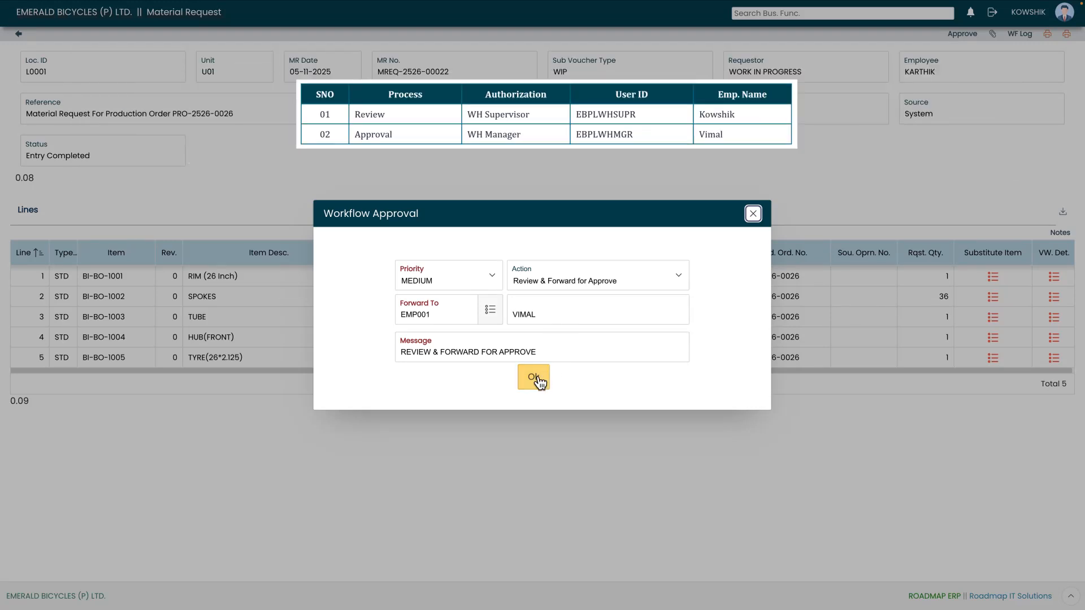
left_click(534, 377)
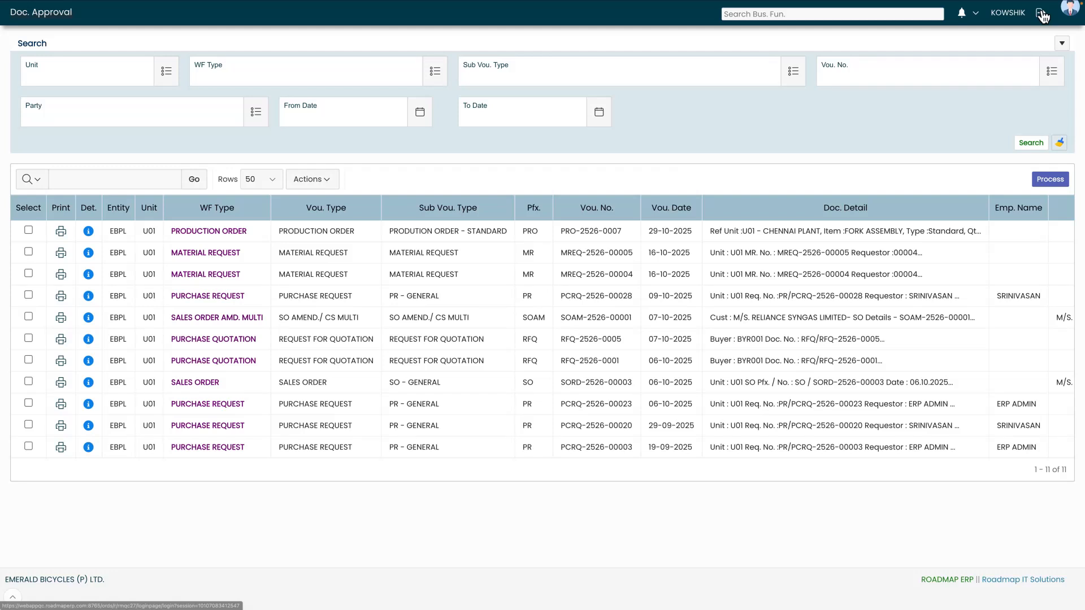
- Log out and log in as warehouse manager EBPLWHMGR with the account password
left_click(1043, 17)
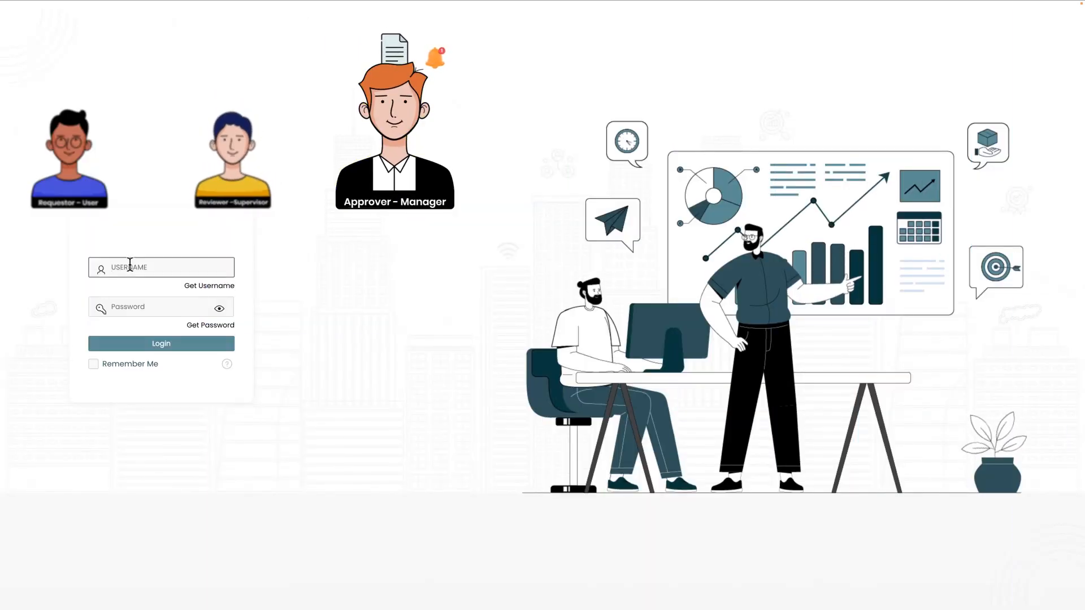
type("EBPLWHMGR")
left_click(146, 308)
type("*********")
left_click(159, 345)
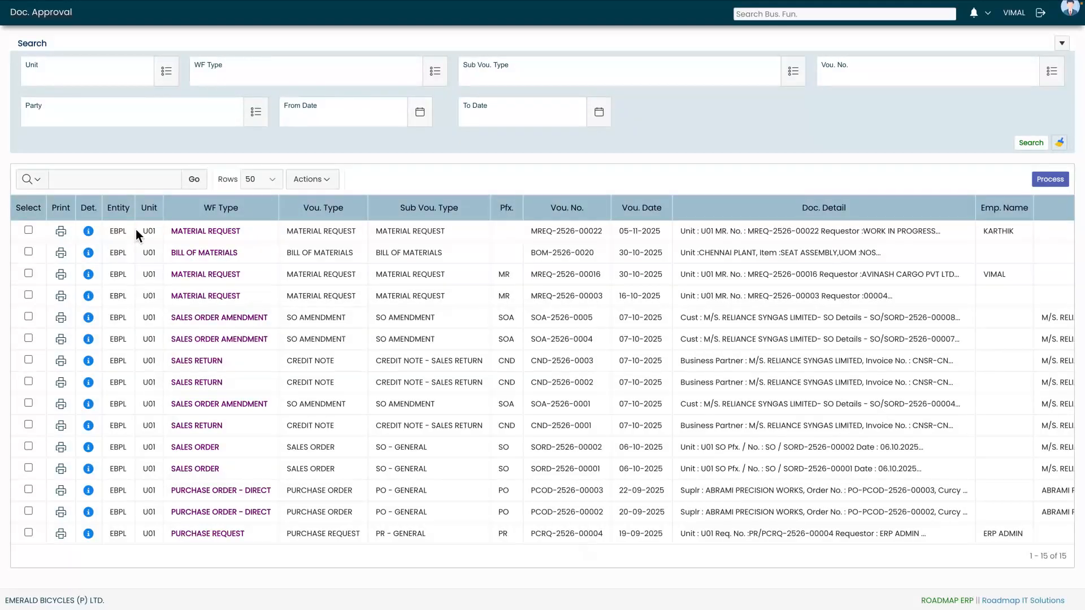
- Review the newest material request dated 05-11-2025 and approve it with MEDIUM priority and the message APPROVE
left_click(88, 231)
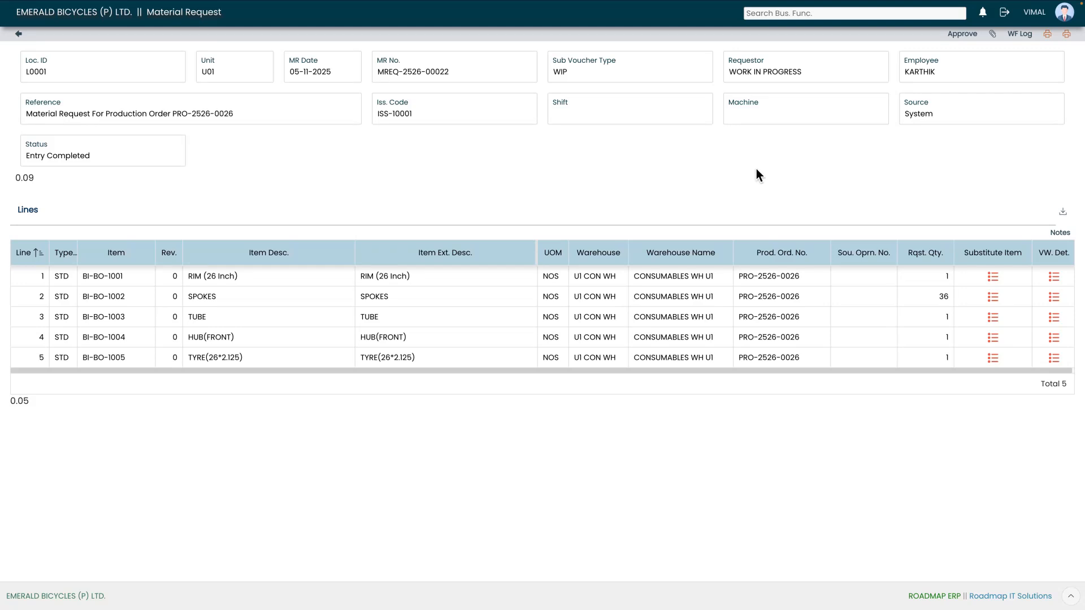
left_click(968, 36)
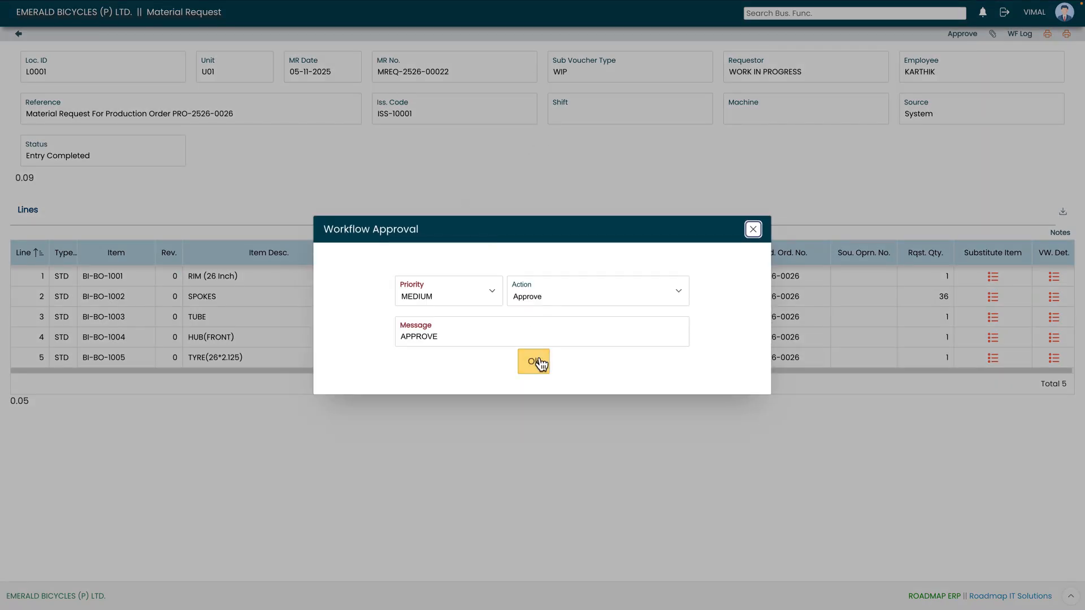
left_click(537, 363)
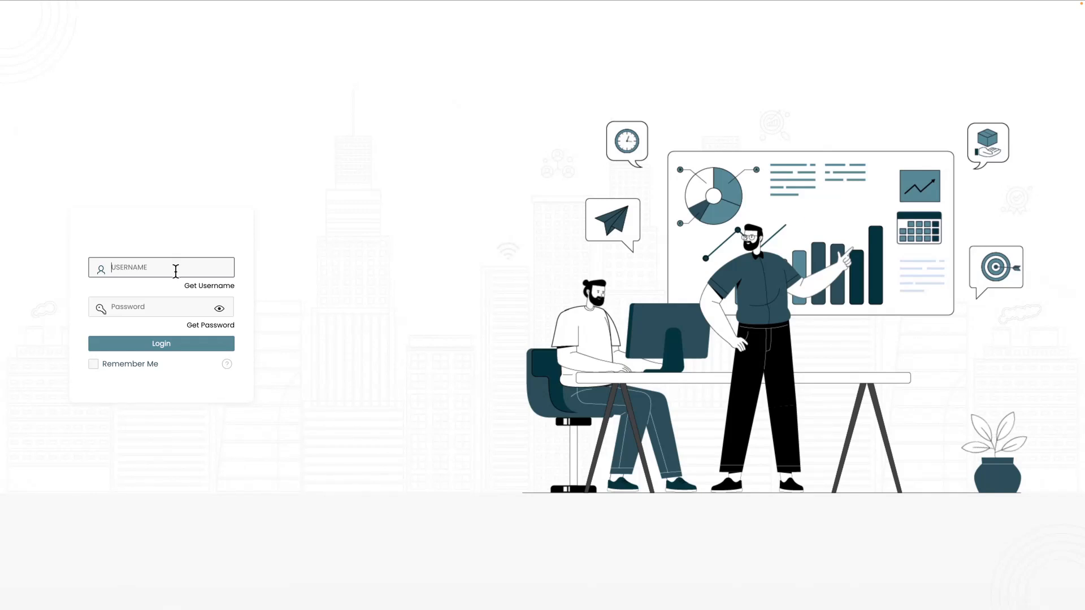
- Log in as administrator EBPLADMIN with the account password
type("EBPLADMIN")
left_click(169, 307)
type("•••••")
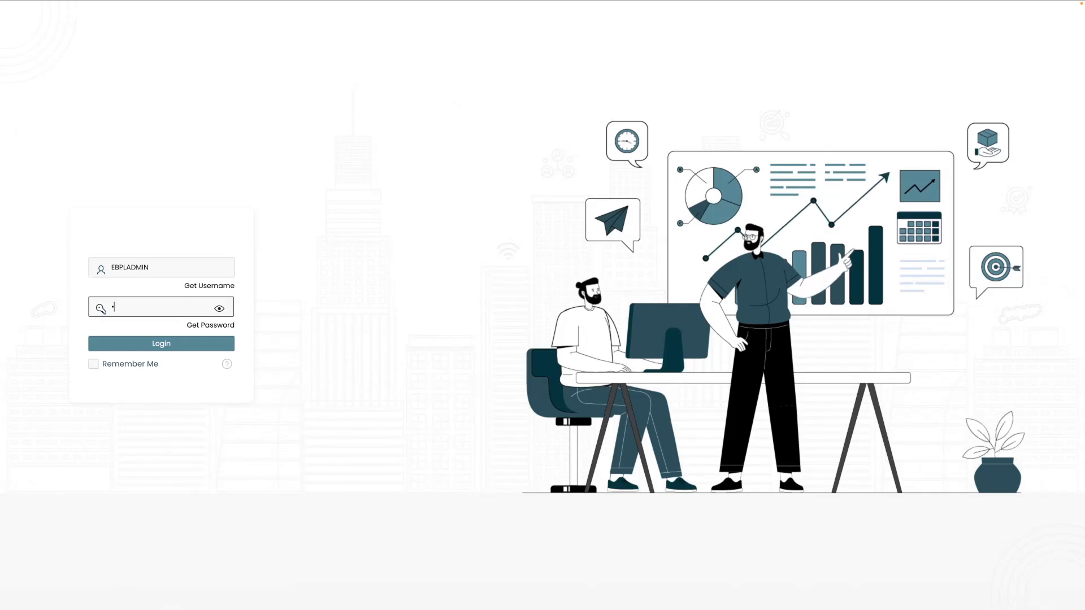
type("••••")
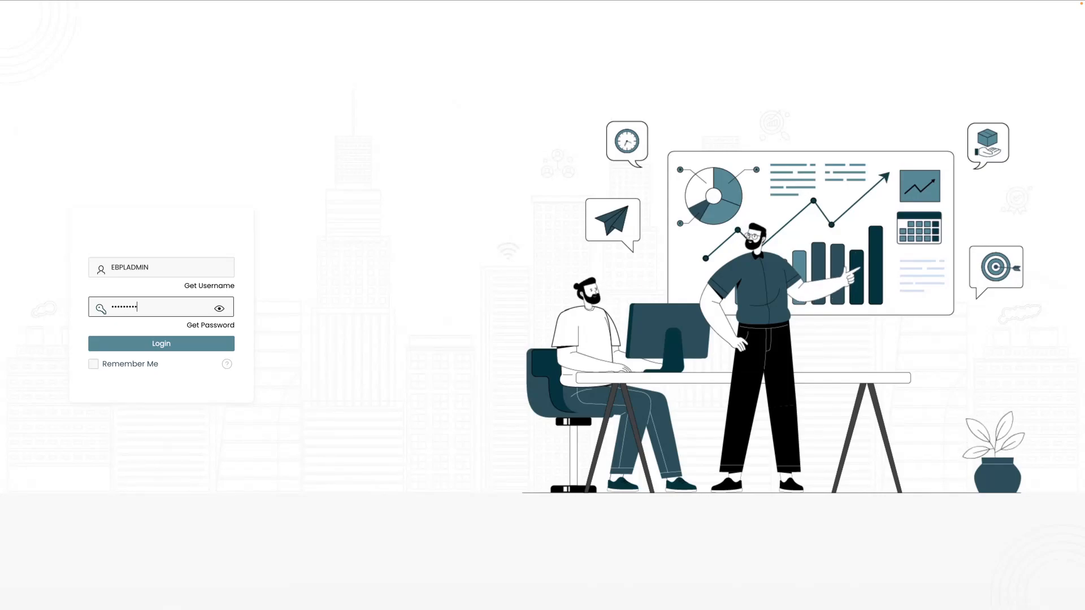
left_click(188, 345)
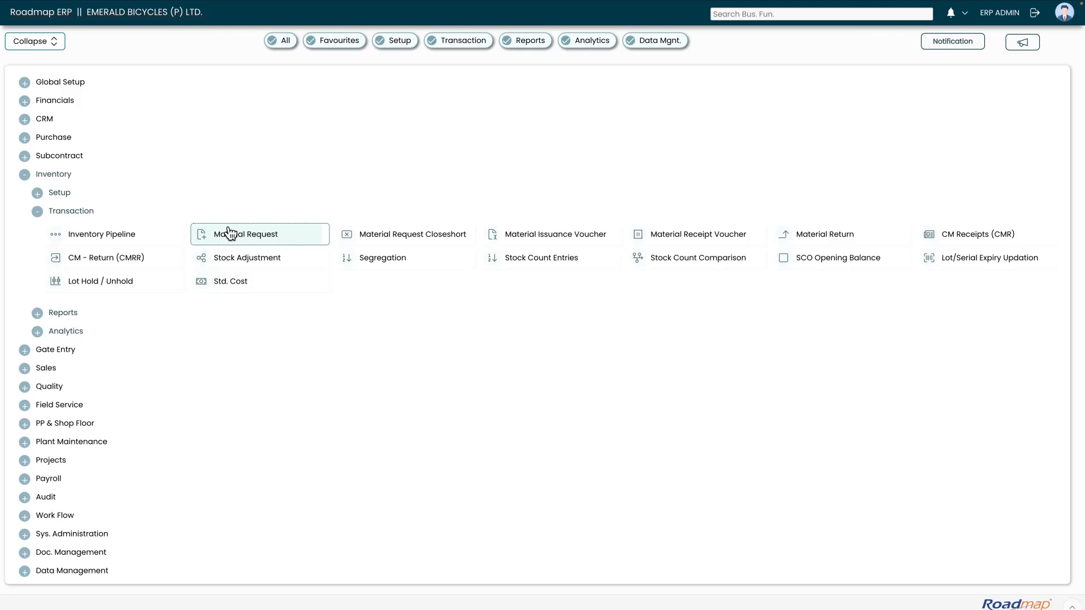
- Search the inventory material requests for MREQ-2526-00022 at line level
left_click(259, 236)
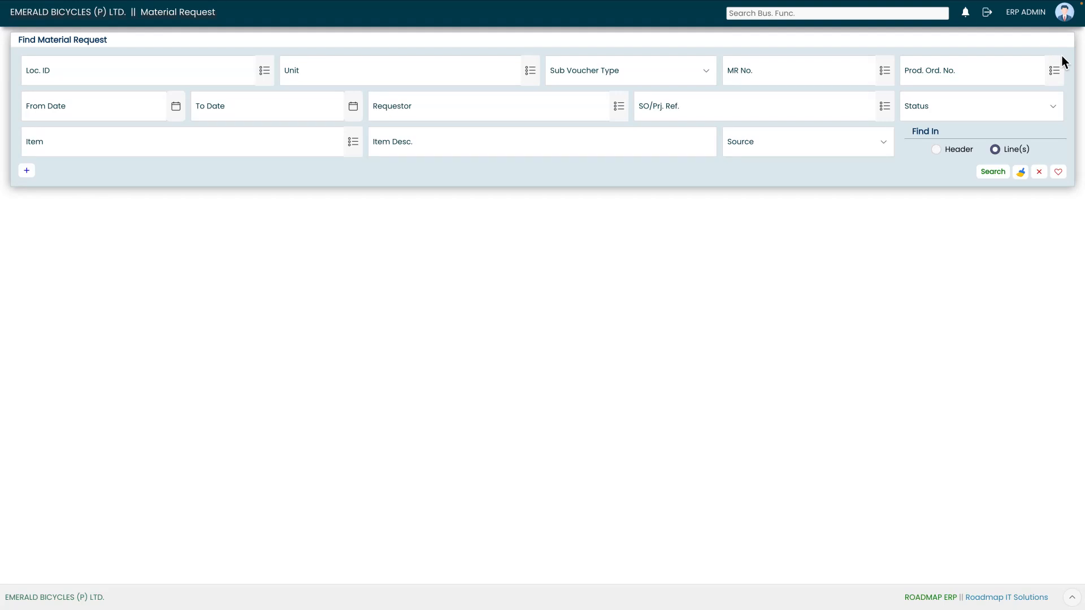
left_click(884, 72)
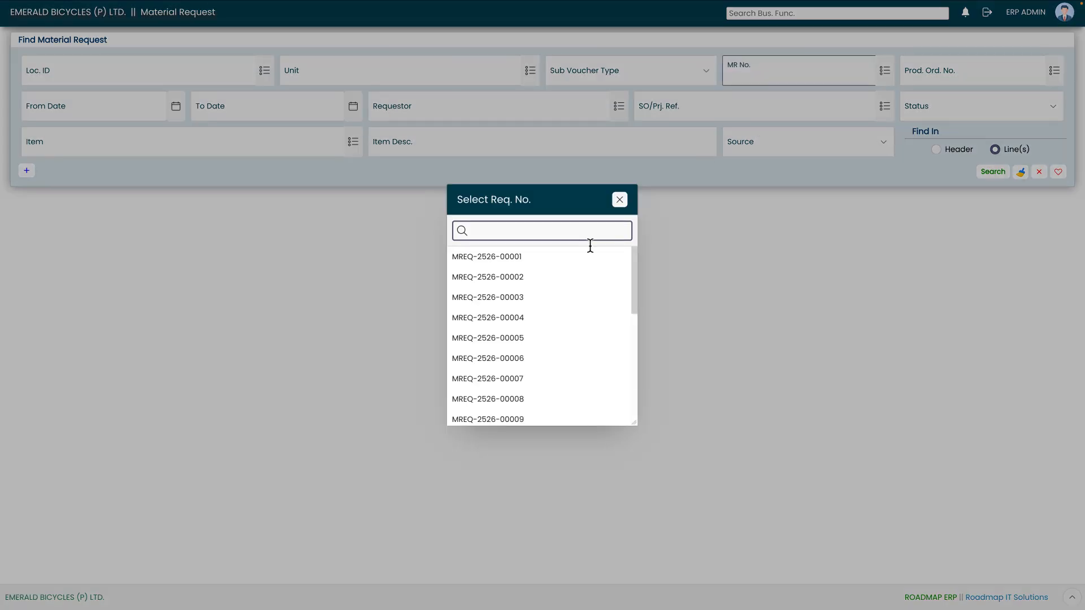
scroll(563, 310, "down", 5)
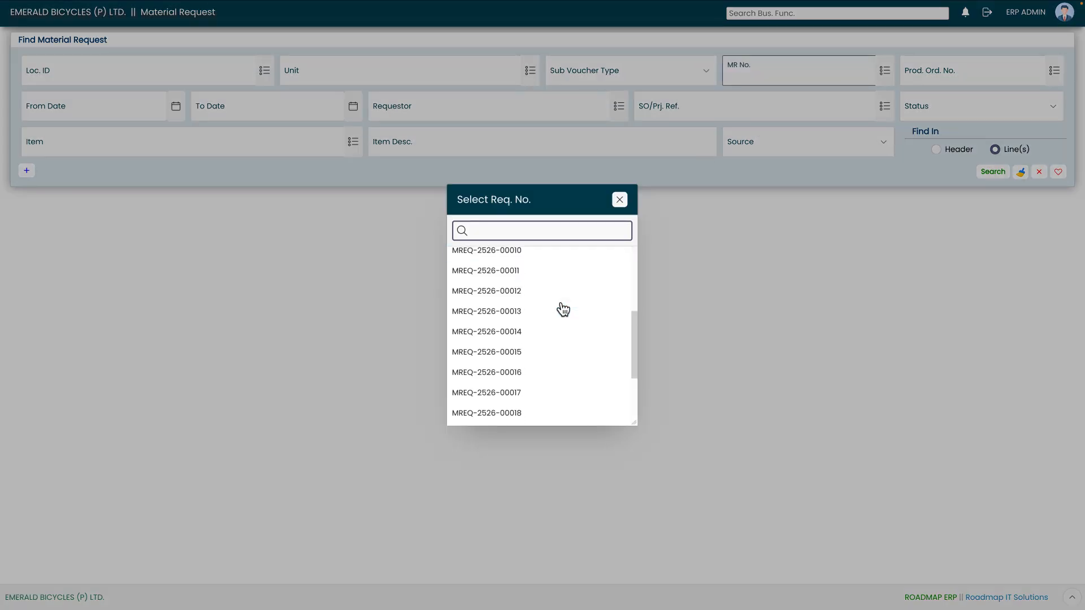
left_click(515, 389)
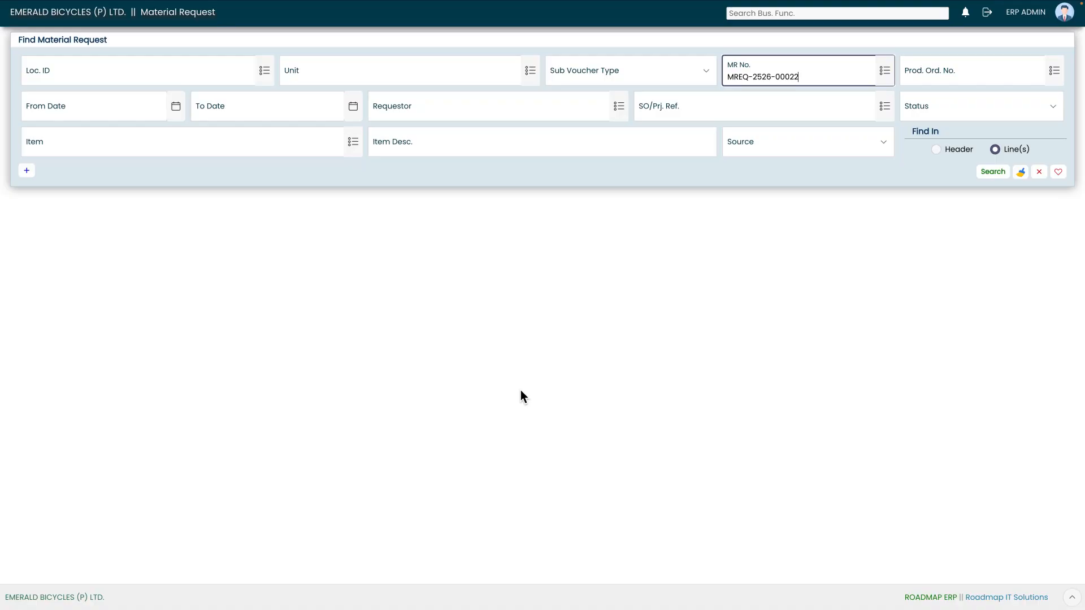
left_click(990, 172)
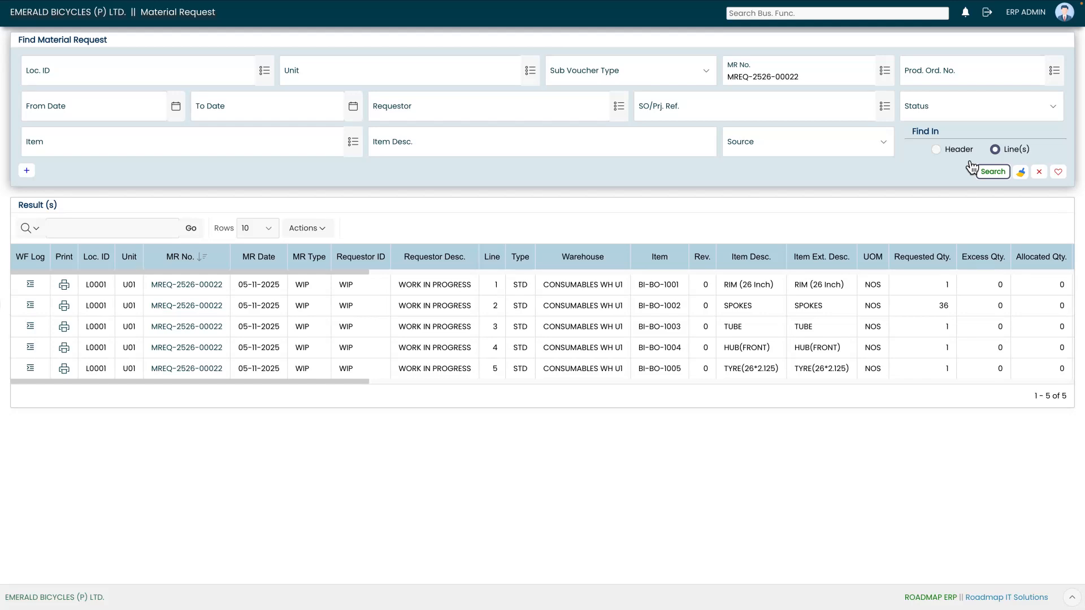
- Repeat the material request search at header level and check the request's status and approval details
left_click(937, 150)
left_click(990, 172)
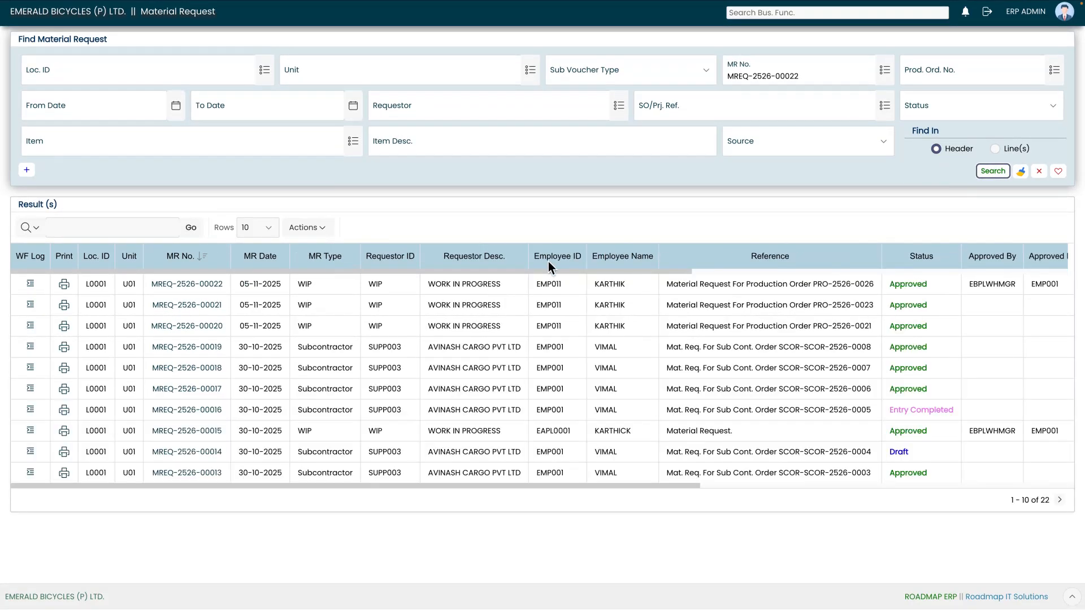
left_click_drag(507, 298, 751, 303)
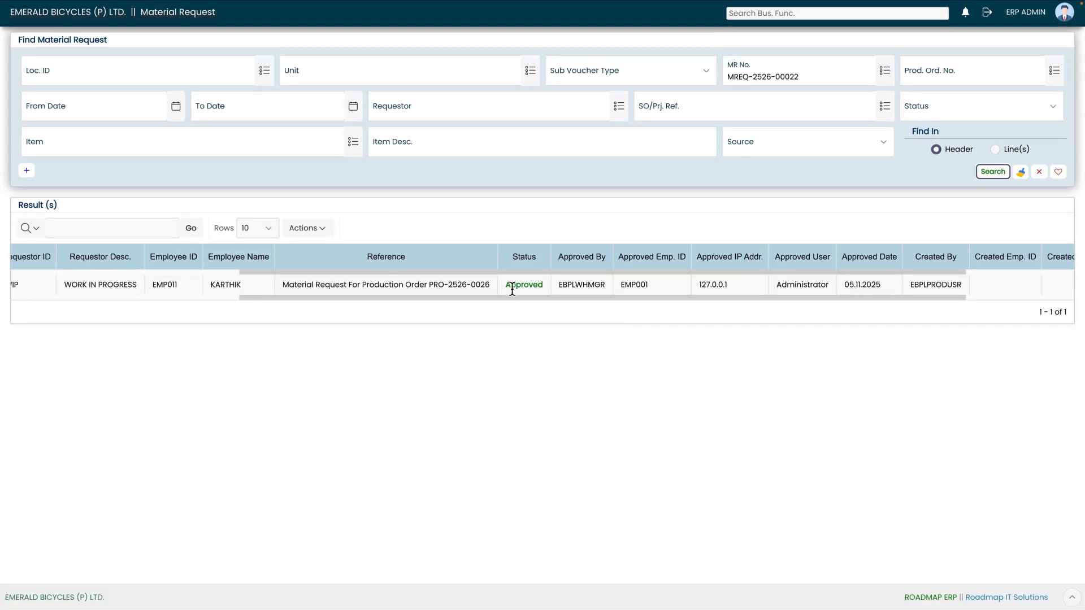
left_click_drag(545, 297, 333, 266)
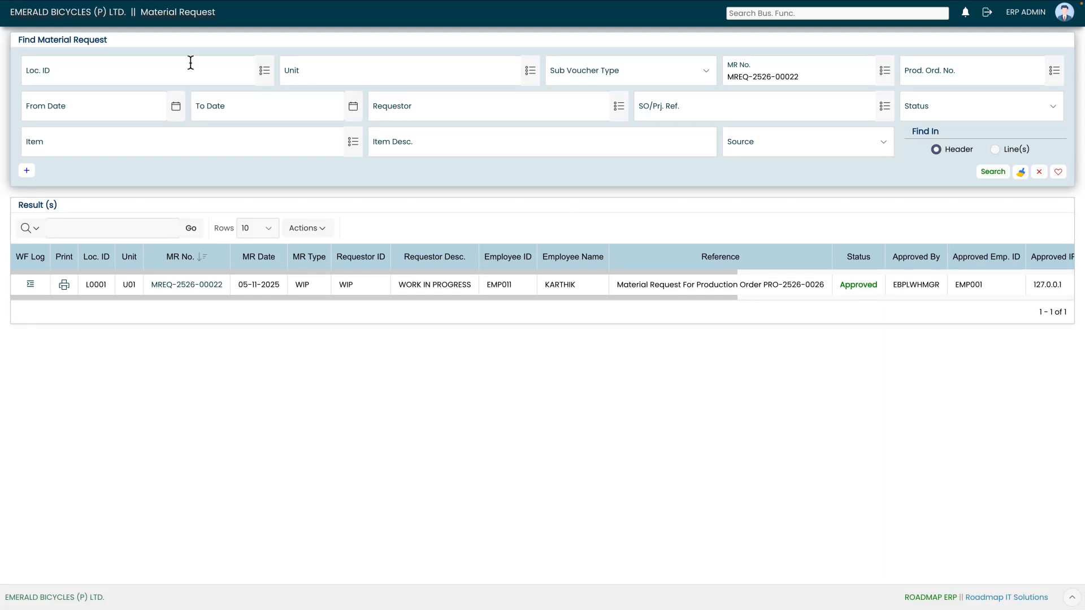
- Select all five lines of MREQ-2526-00022 from the pending material request lines for a material issuance voucher
left_click(26, 18)
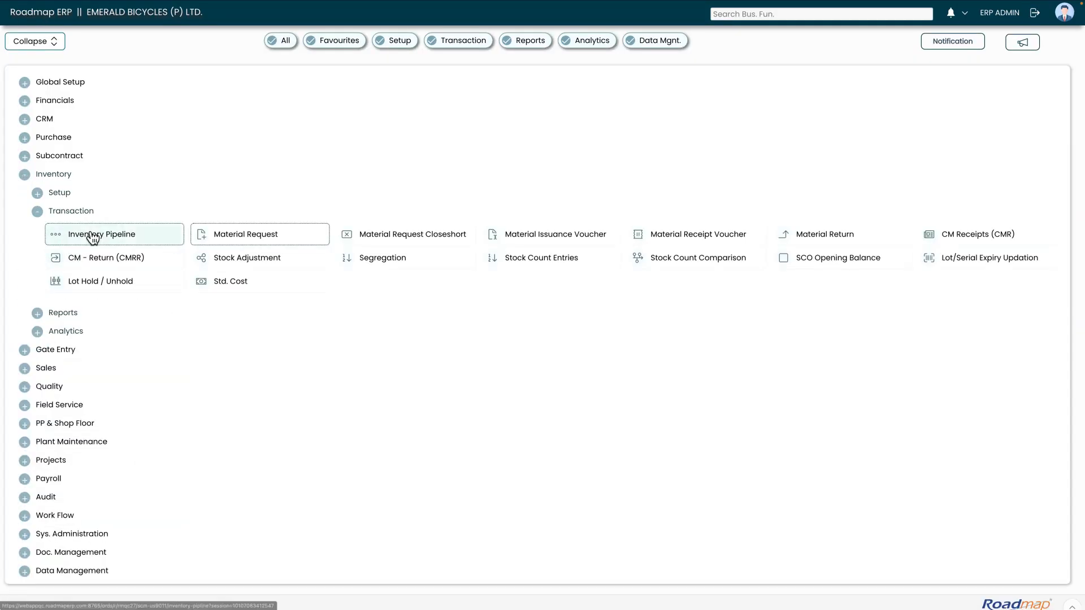
left_click(571, 239)
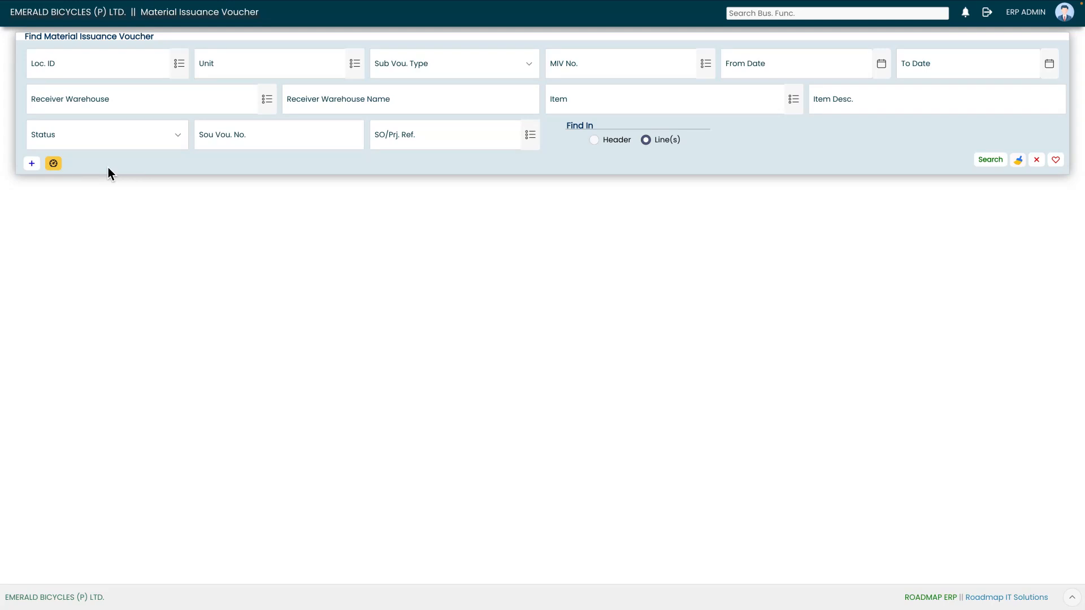
left_click(53, 164)
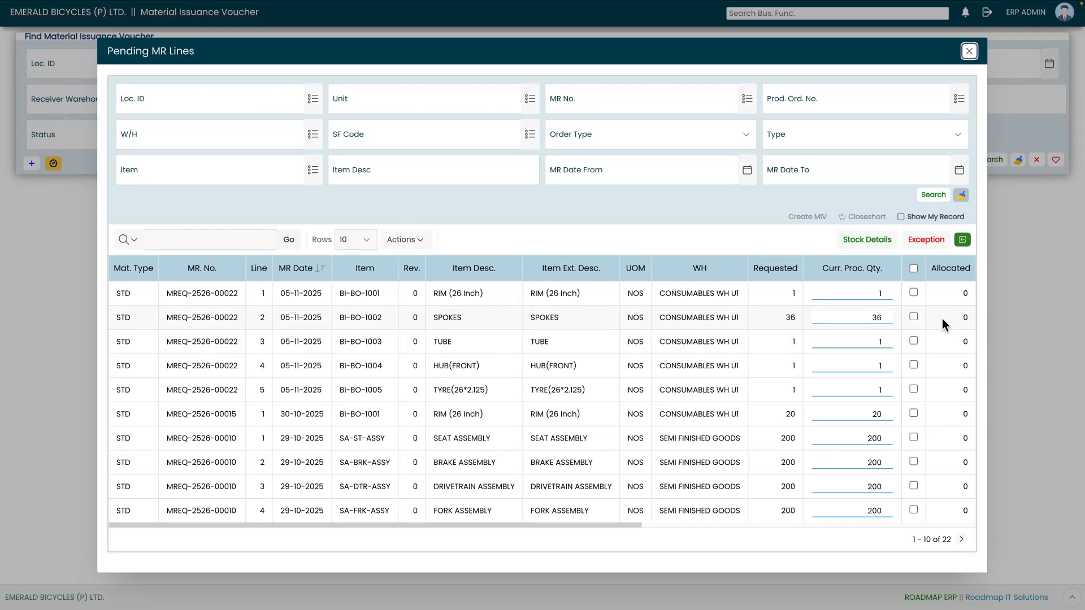
left_click(914, 389)
left_click(914, 365)
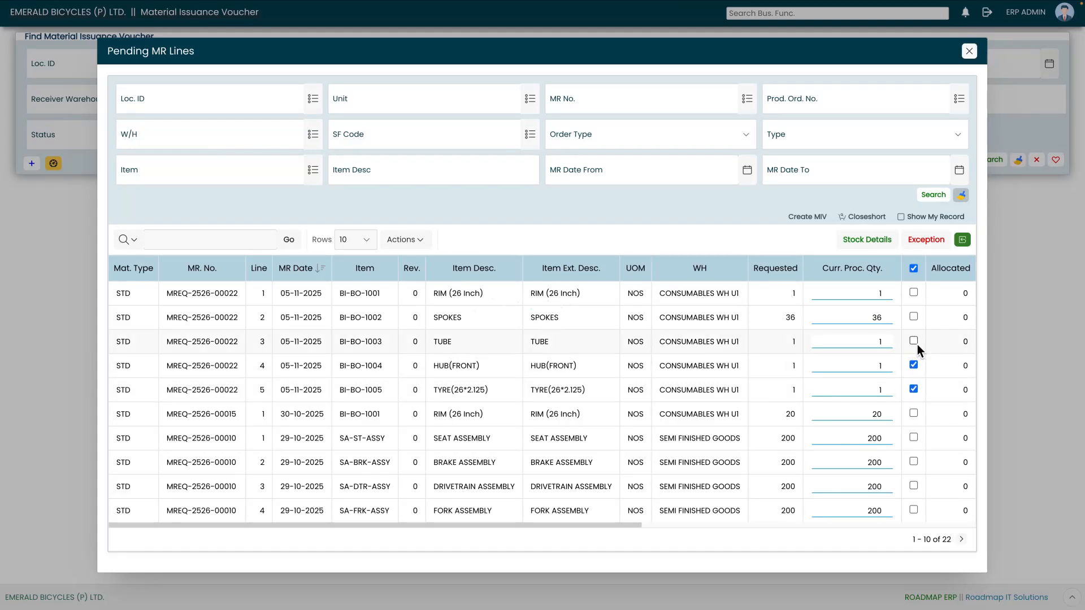
left_click(914, 317)
- Create the material issuance voucher dated 05-11-2025 from the selected lines, review its quantities and costs, and post it
left_click(808, 218)
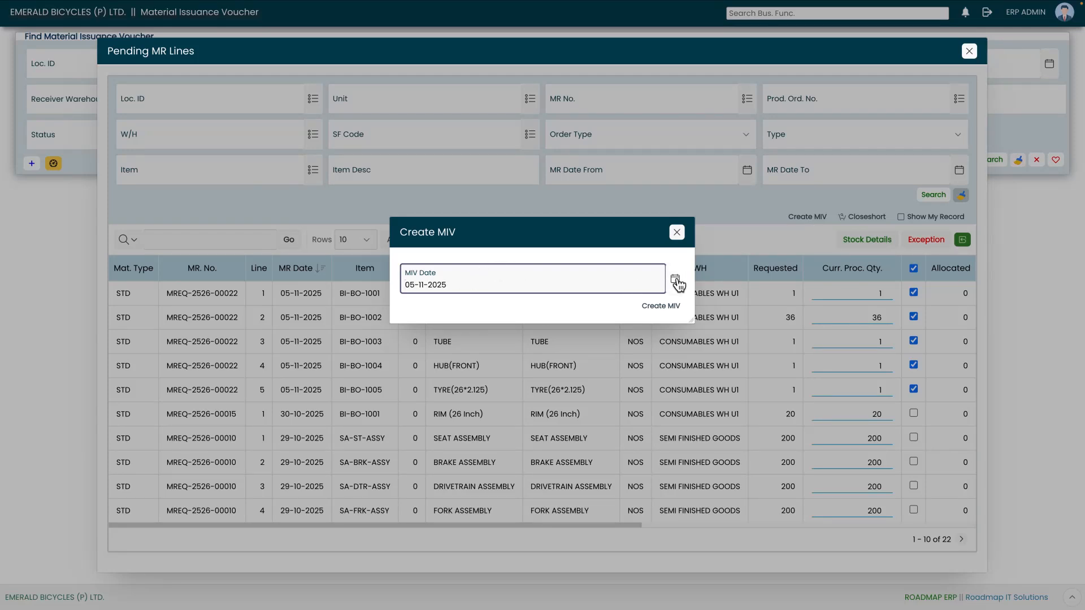
left_click(665, 307)
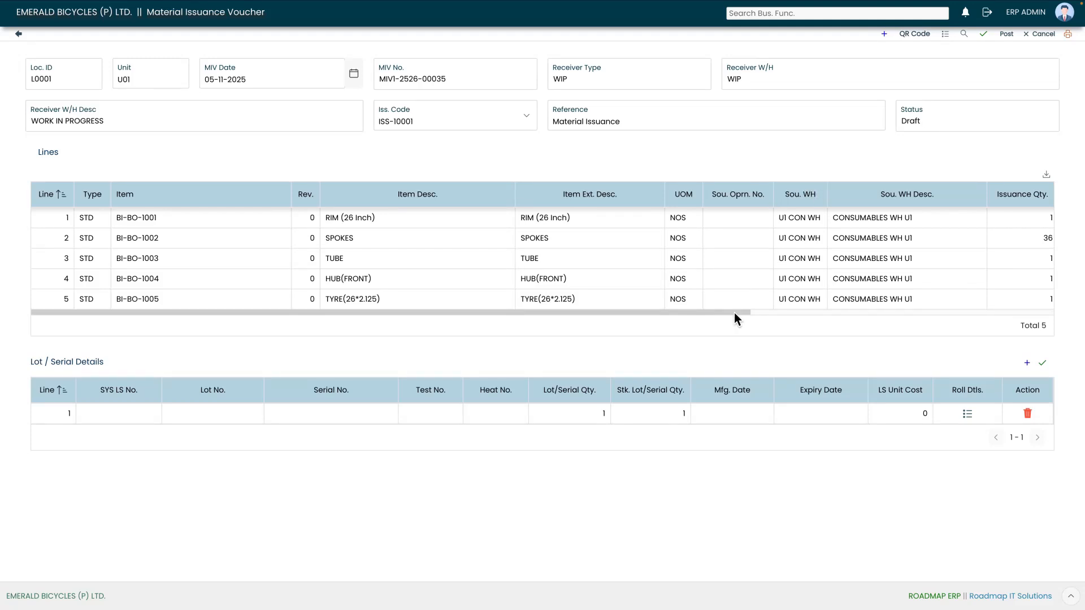
left_click_drag(734, 313, 1039, 310)
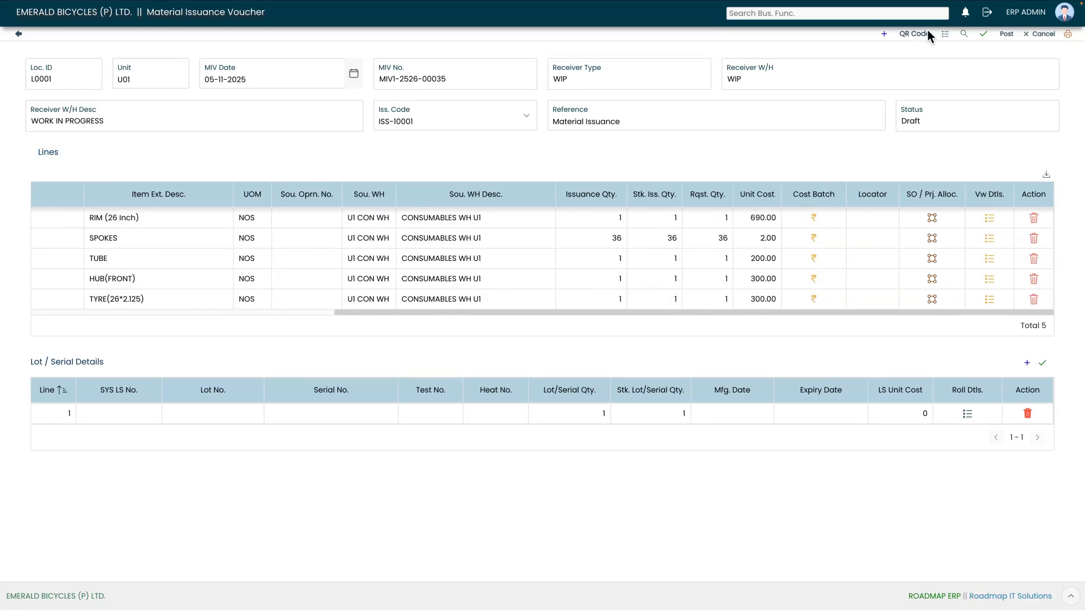
left_click(1007, 35)
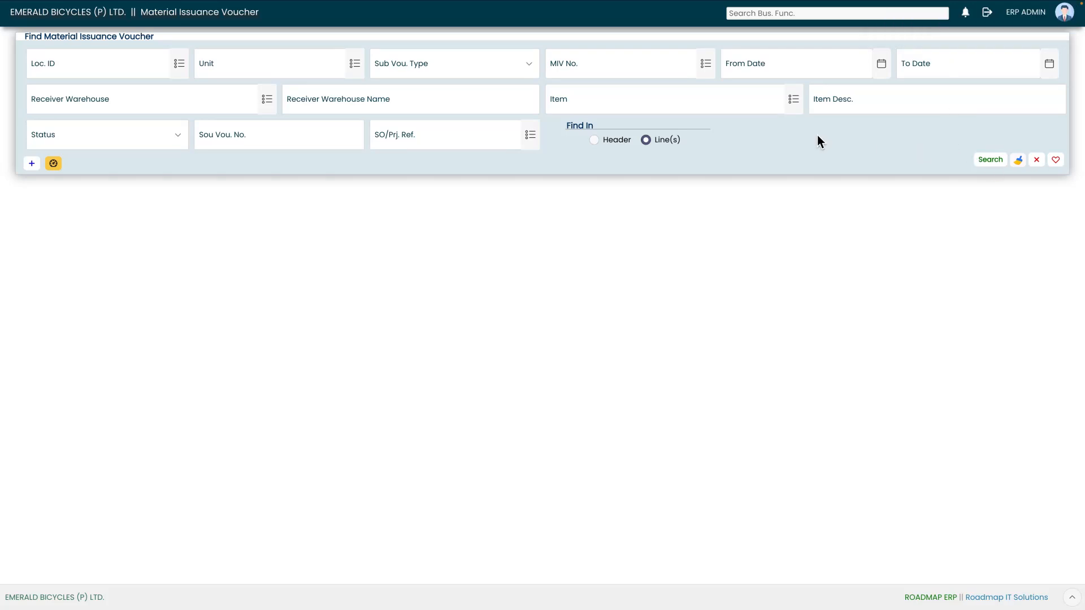
- List the material issuance vouchers and check the newest voucher's status and source material request
left_click(986, 160)
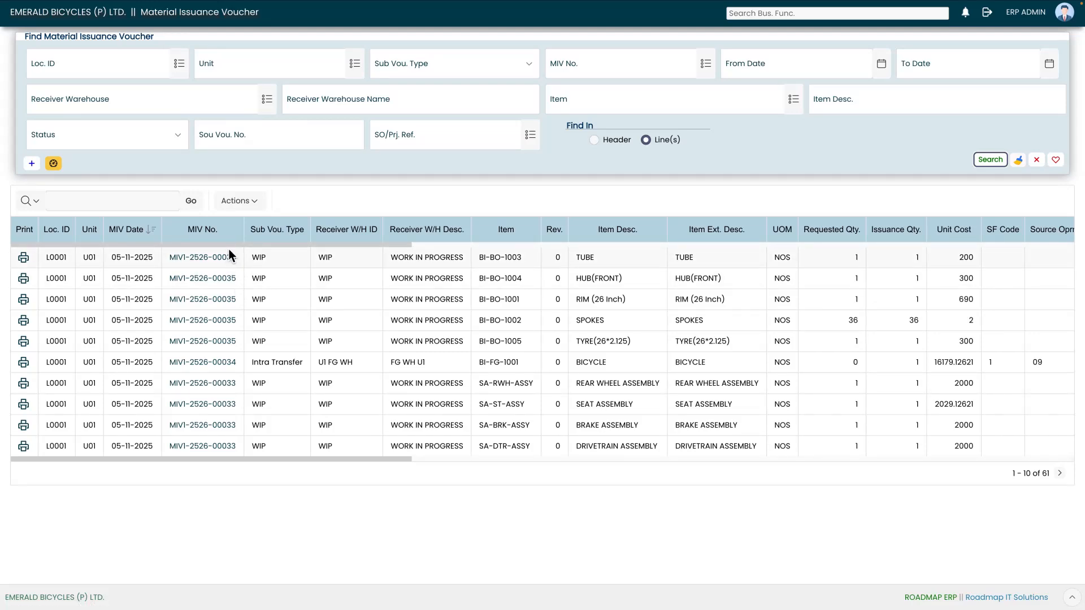
scroll(533, 260, "right", 10)
scroll(740, 256, "right", 10)
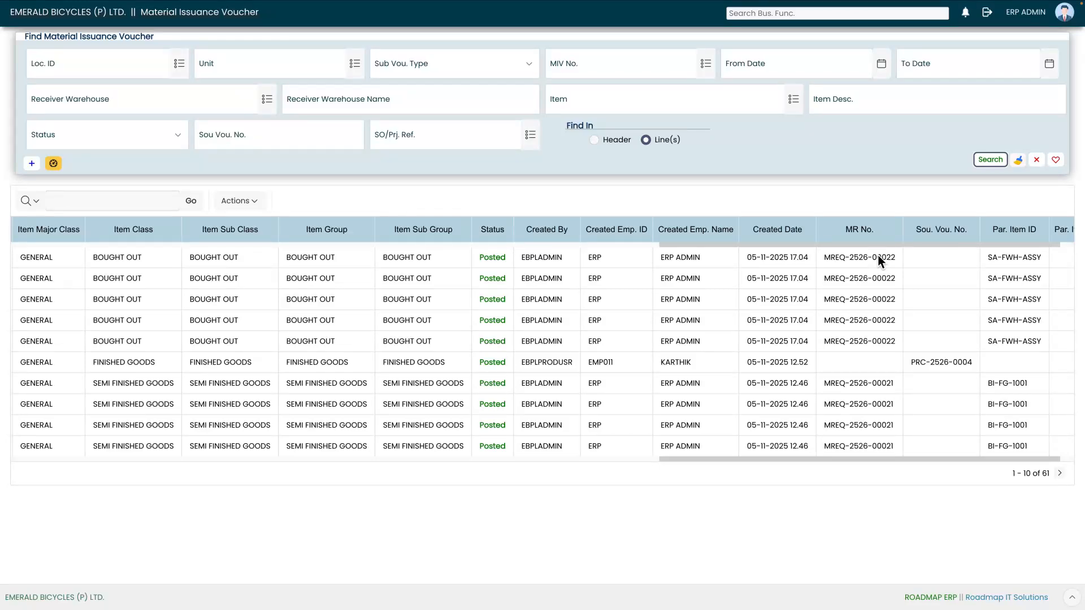
scroll(746, 243, "left", 20)
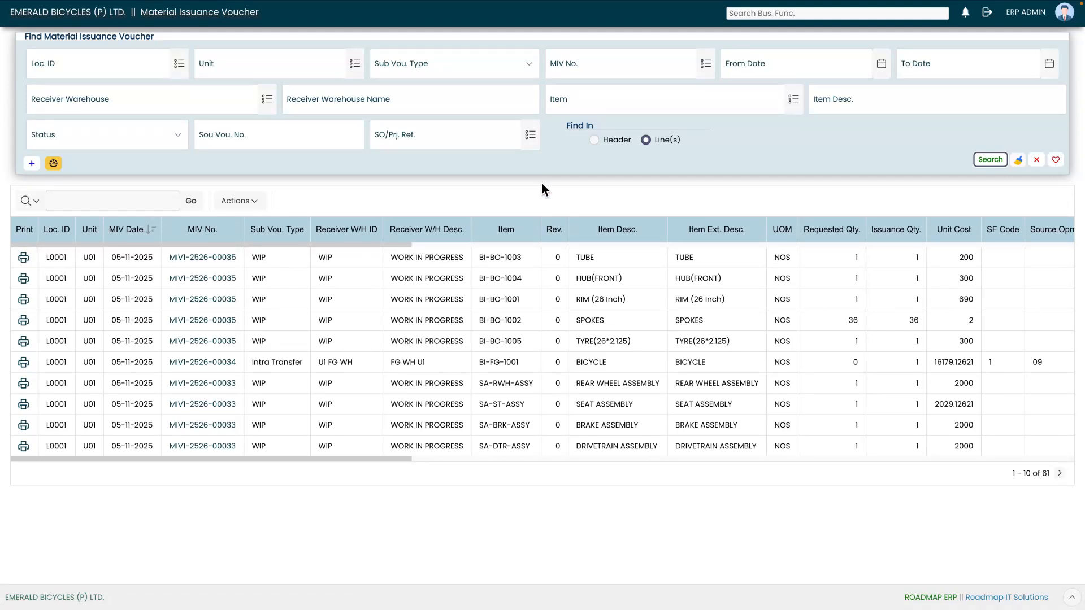
- Open the pending issuances for creating a material receipt voucher
left_click(156, 14)
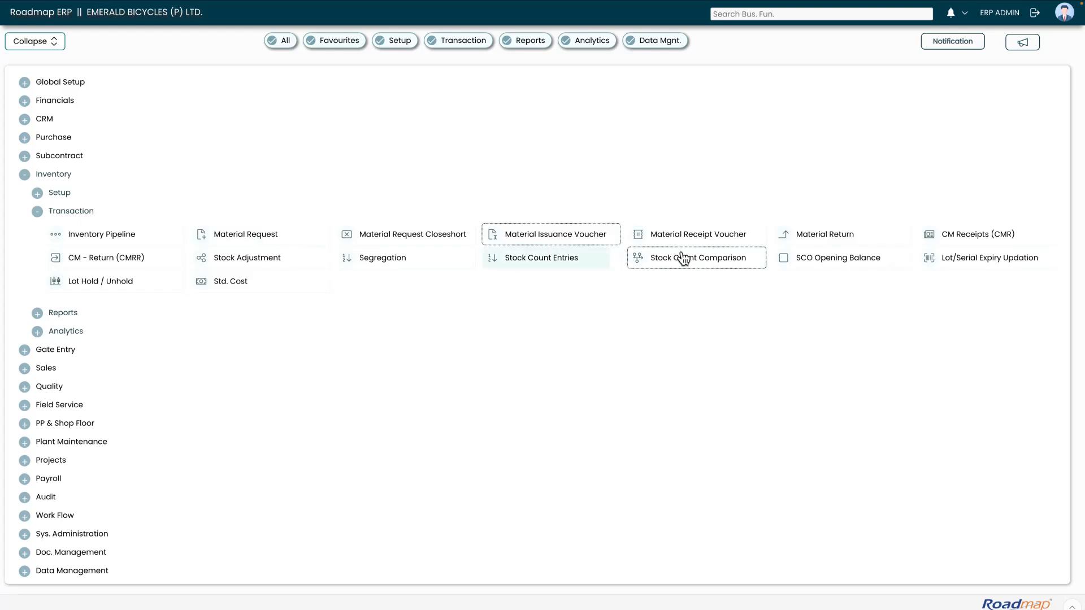
left_click(696, 235)
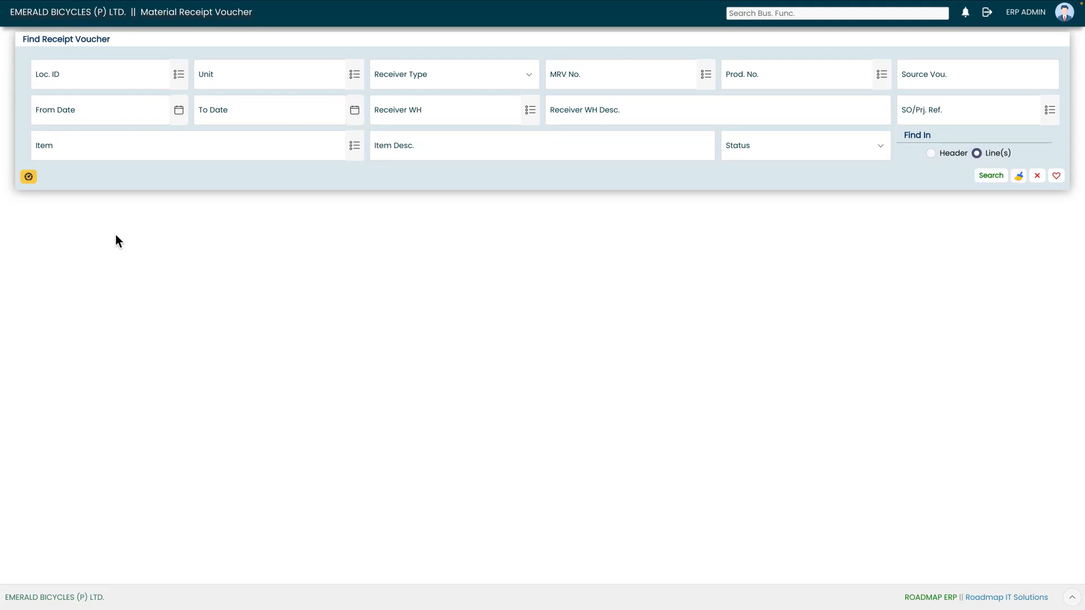
left_click(26, 177)
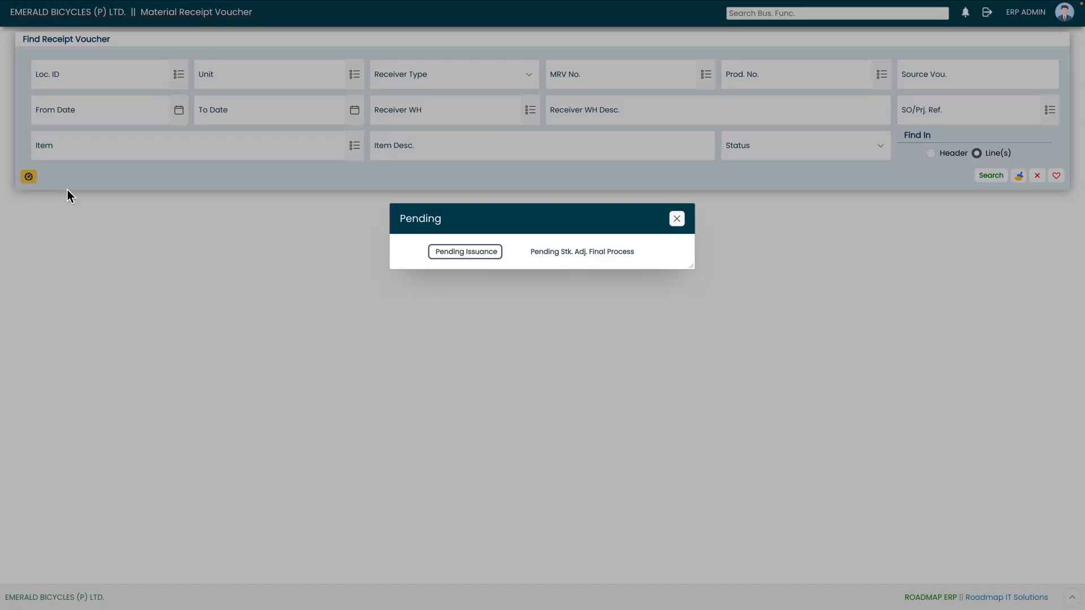
left_click(448, 257)
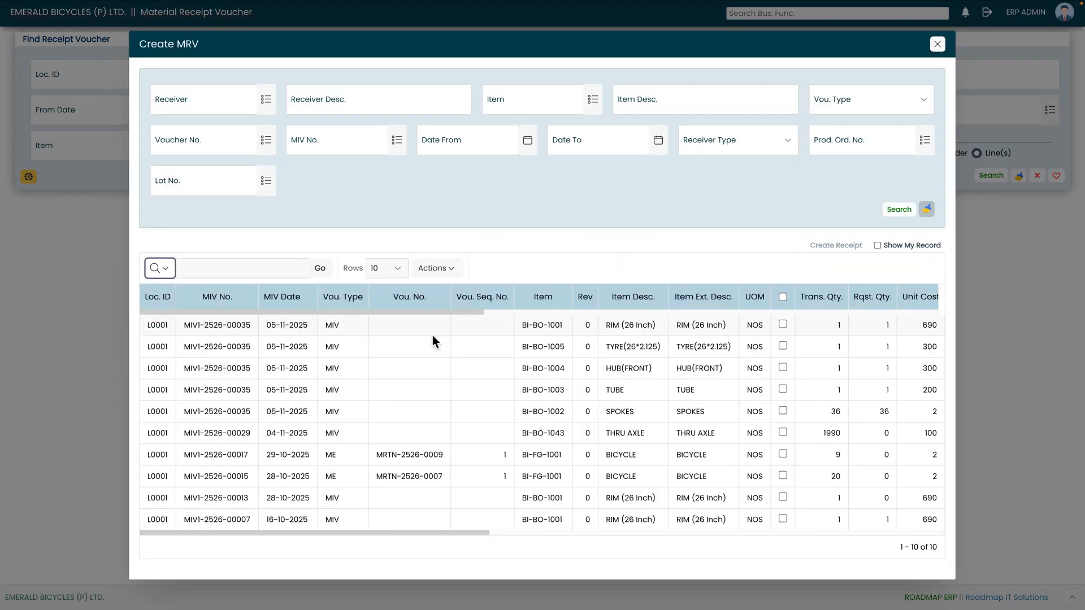
left_click_drag(437, 313, 475, 315)
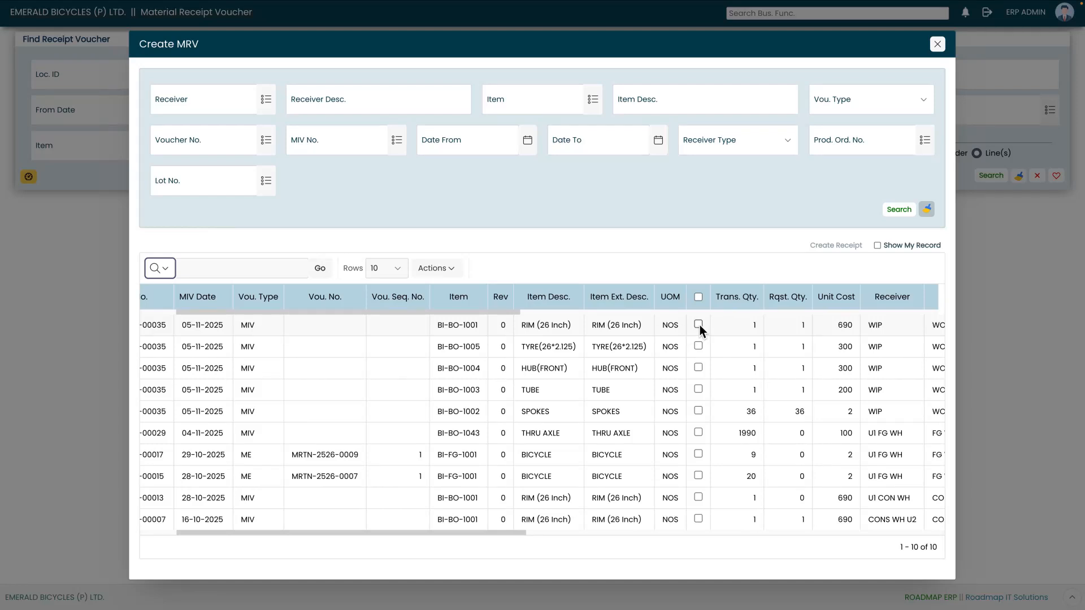
left_click(699, 324)
left_click(698, 346)
left_click(698, 367)
left_click(698, 389)
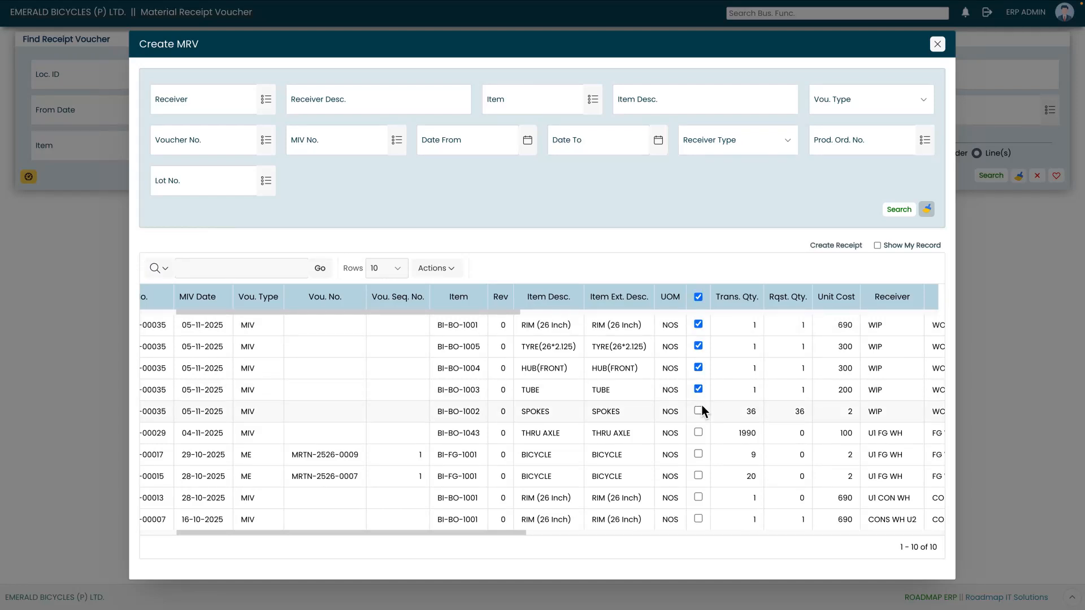
left_click(847, 246)
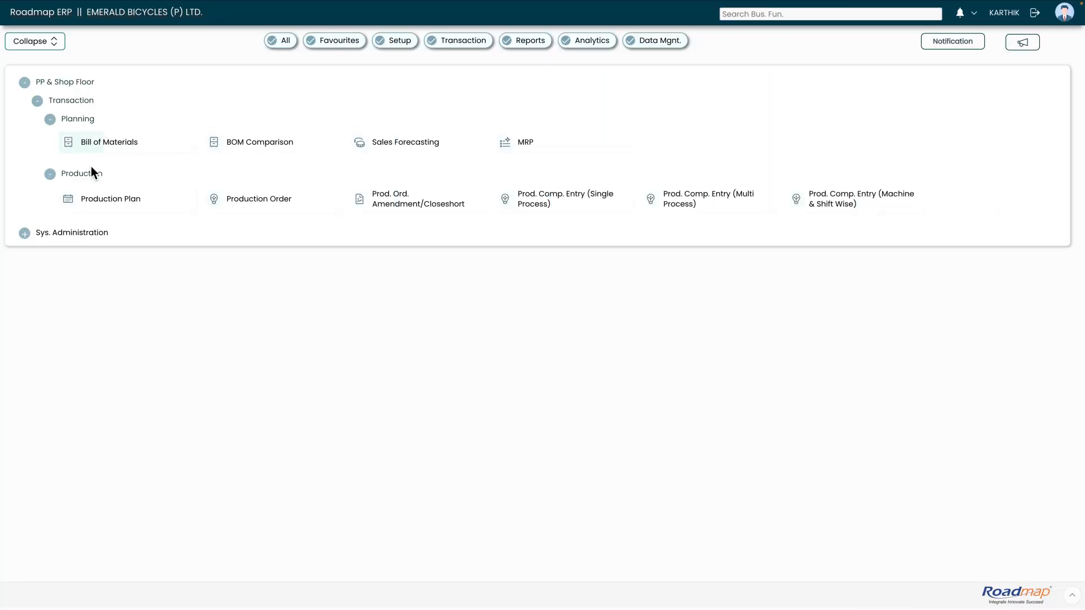
- Search the single-process production completion entries for the front wheel assembly's production order
left_click(544, 201)
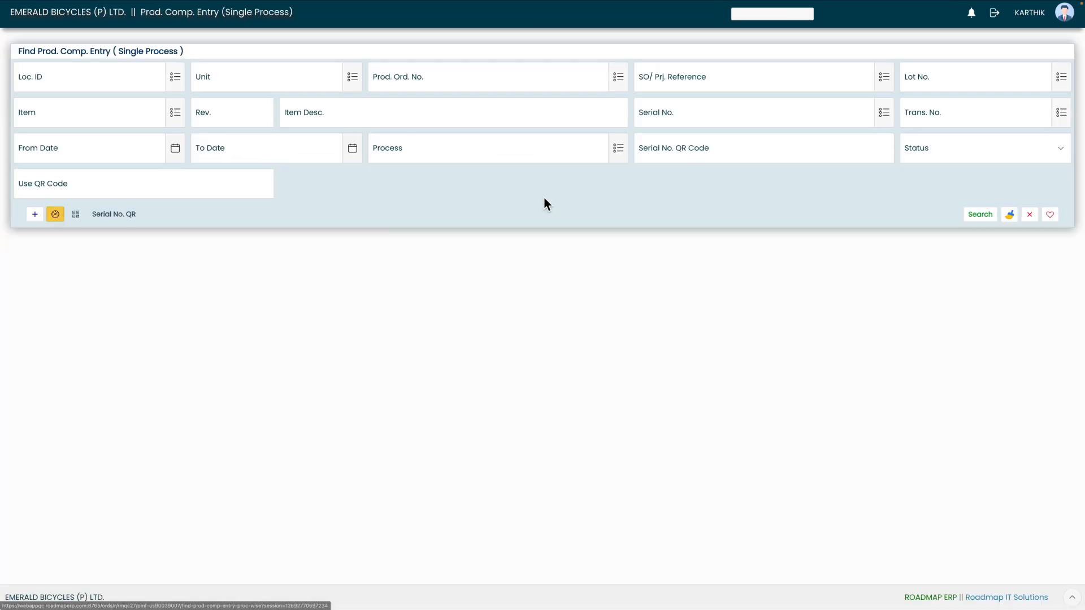
left_click(620, 80)
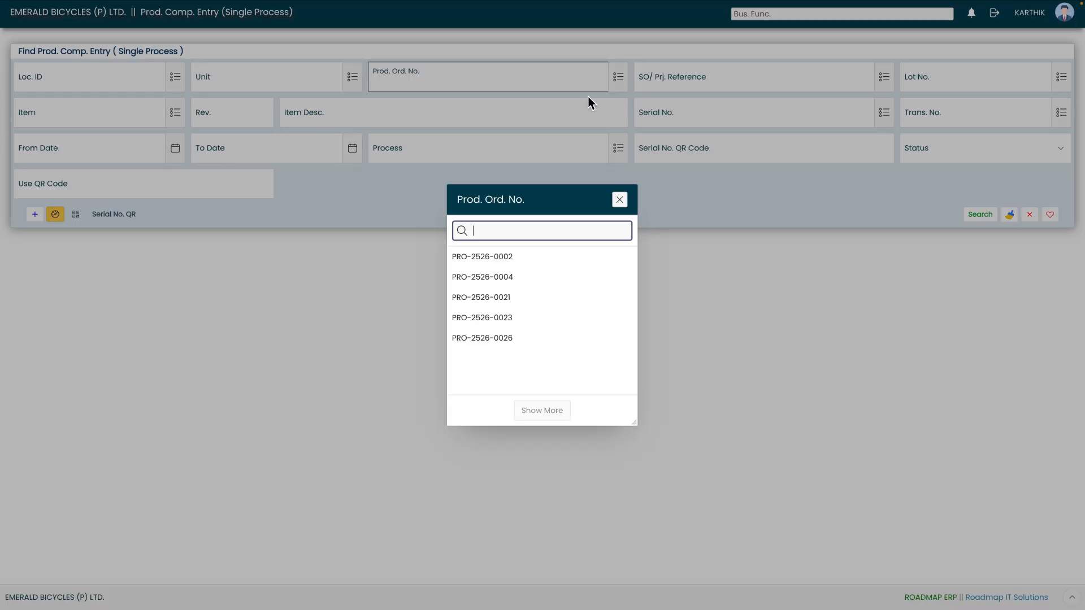
left_click(514, 338)
left_click(983, 218)
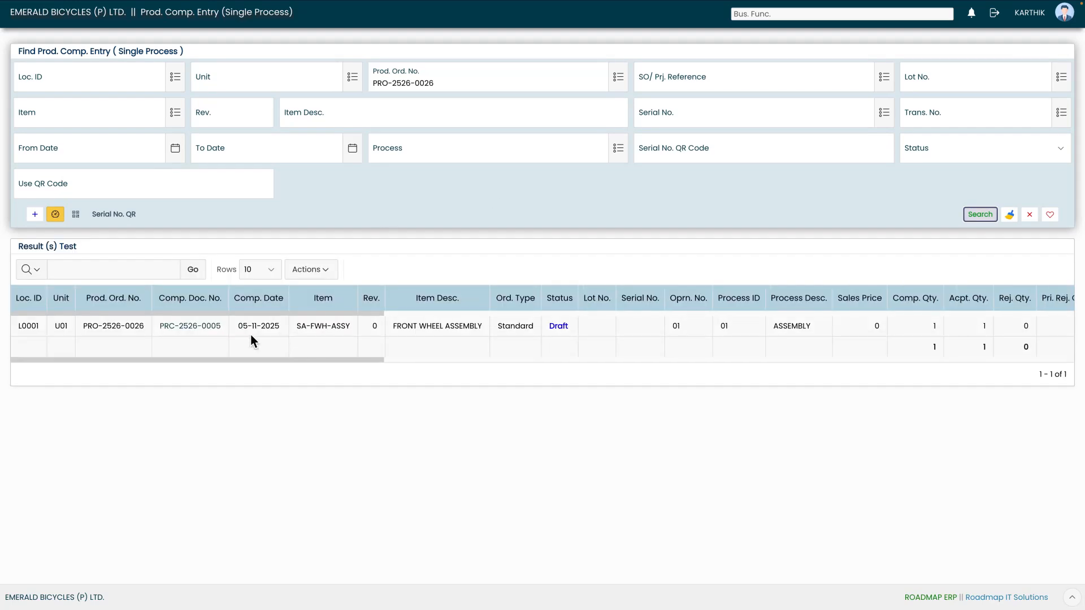
- Open the front wheel assembly's draft completion entry, set its shift to GENERAL and save the entry
left_click(209, 330)
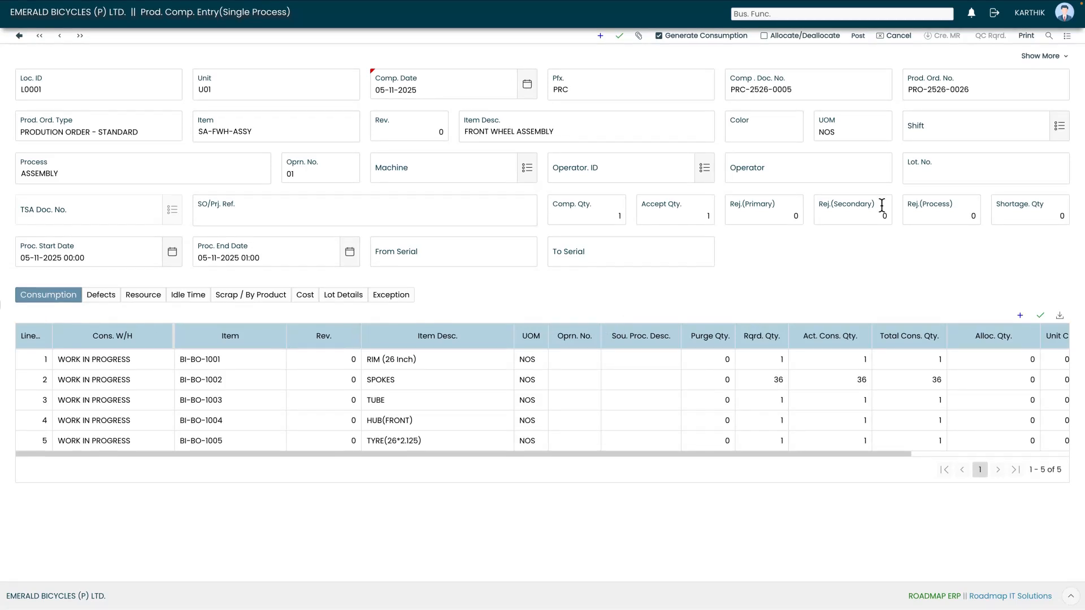
left_click(1058, 127)
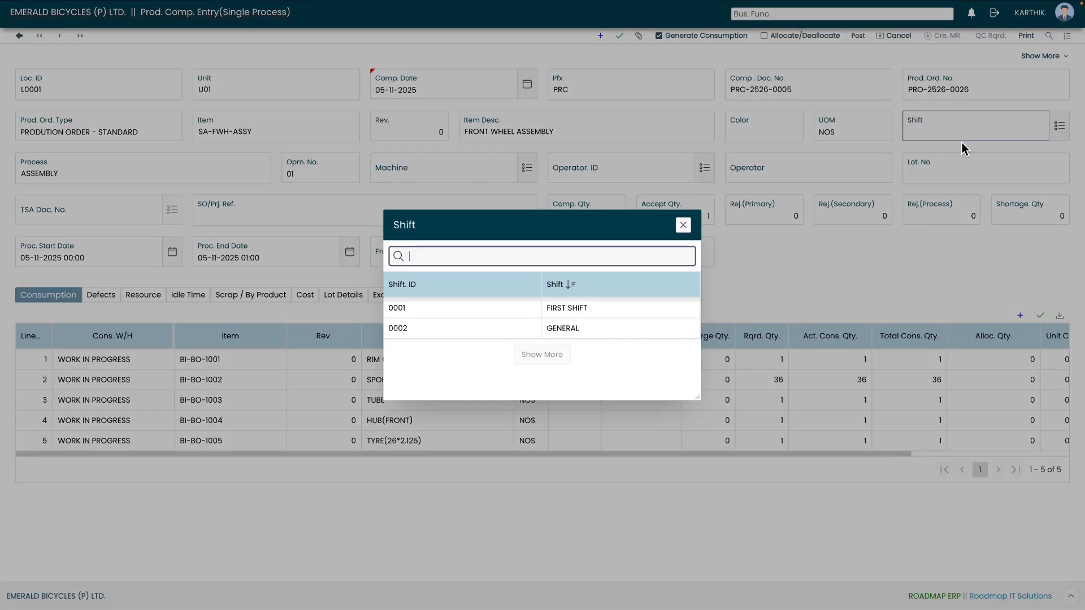
left_click(533, 330)
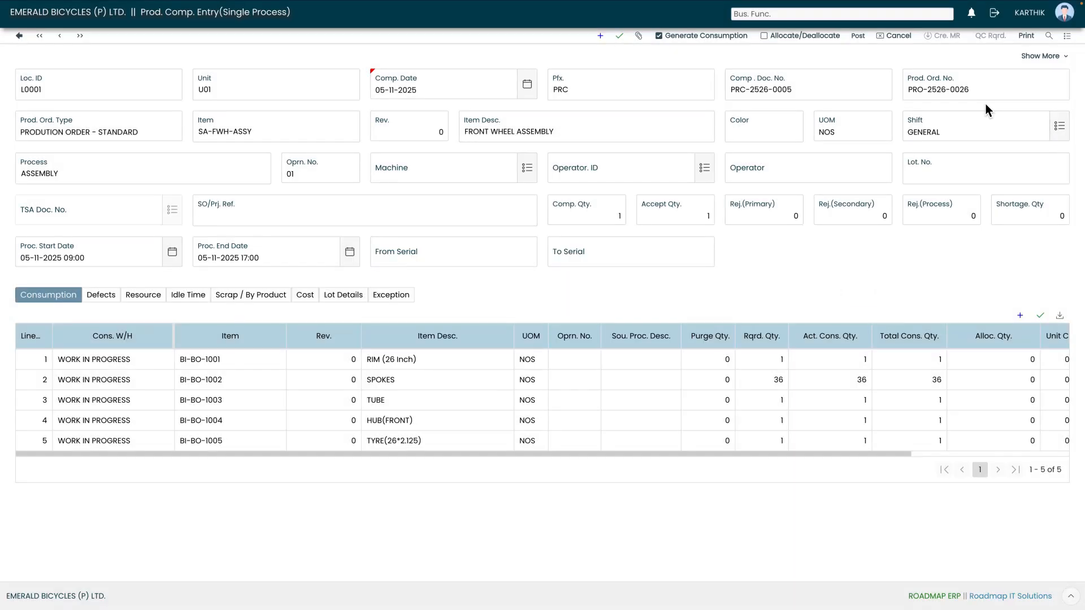
left_click(620, 36)
- Check the primary, secondary and process rejection quantities of the completion entry
left_click(787, 220)
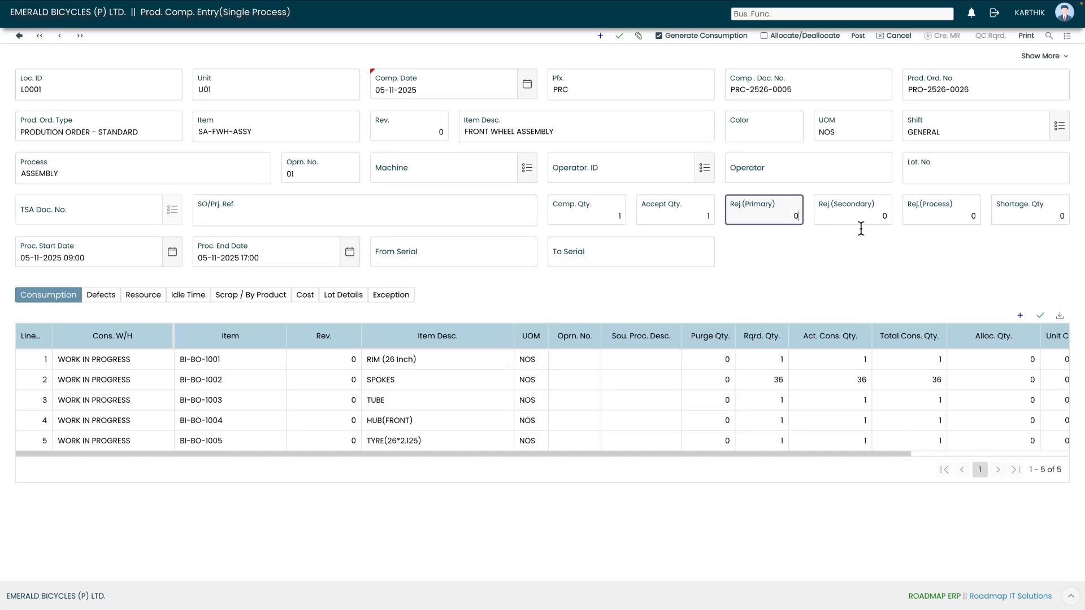
left_click(886, 219)
left_click(959, 220)
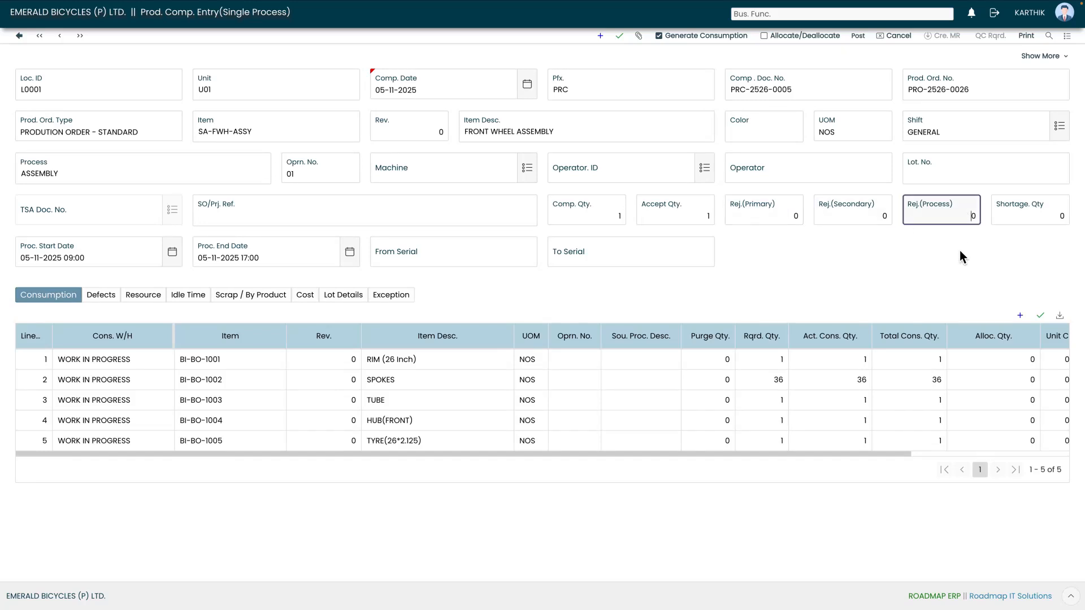
left_click(983, 245)
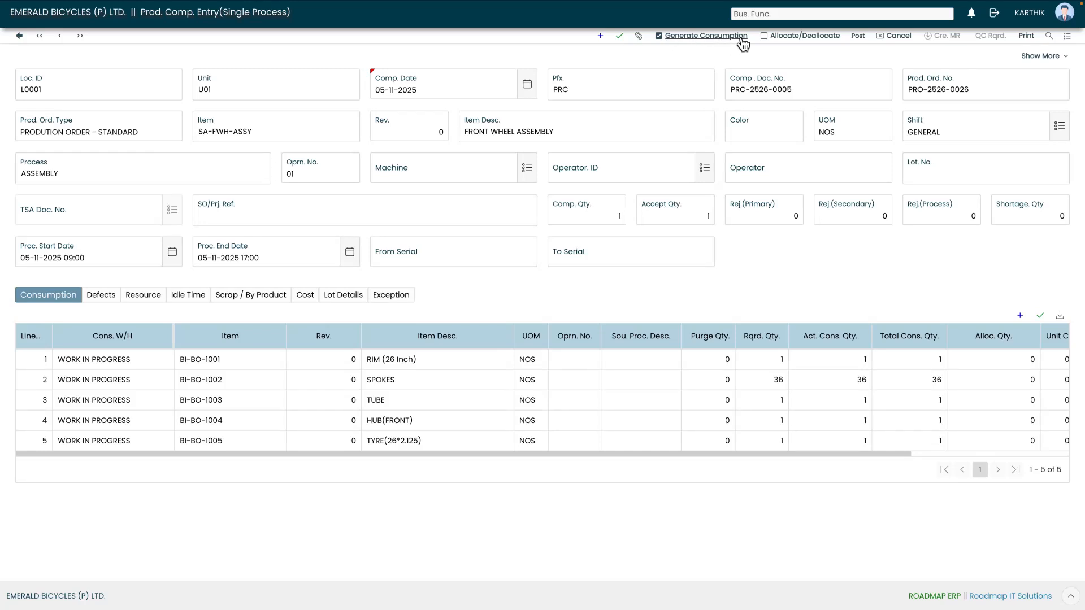
- Allocate the consumed components, post the production completion entry and search the completion entries again
left_click(813, 38)
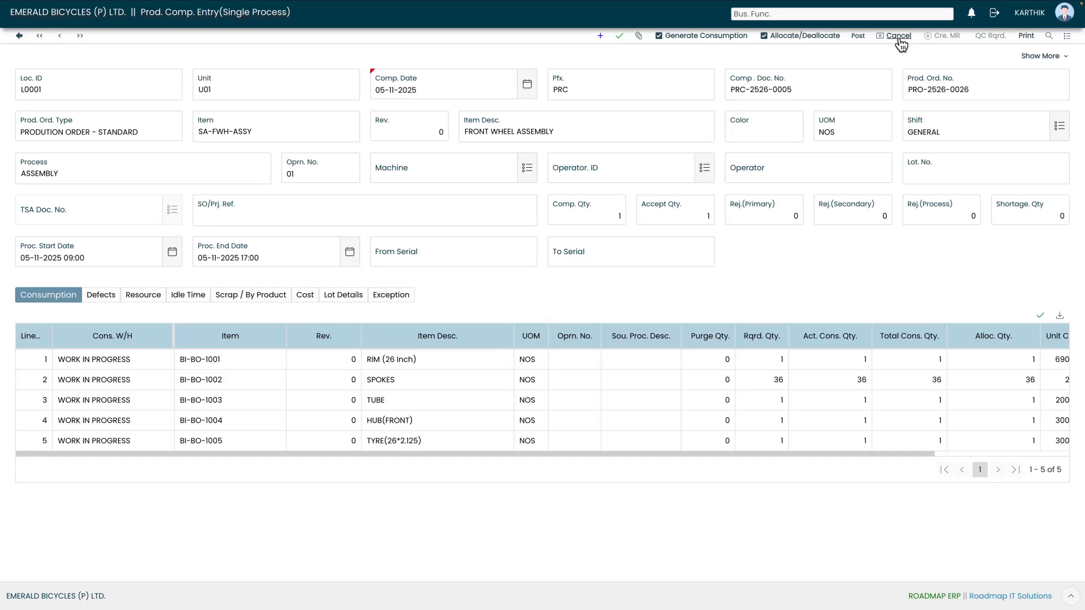
left_click(858, 37)
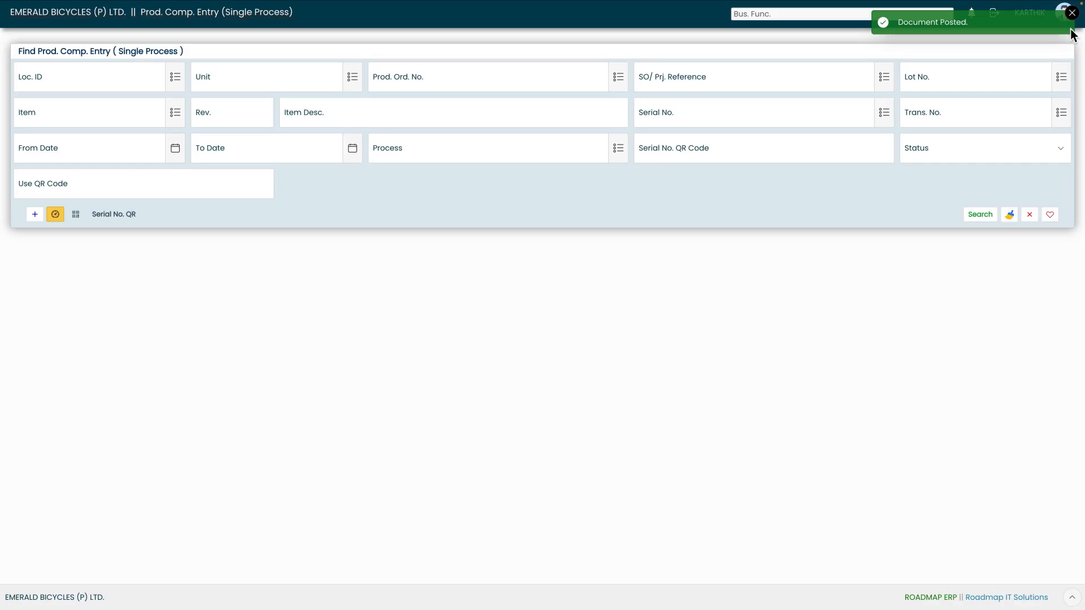
left_click(982, 218)
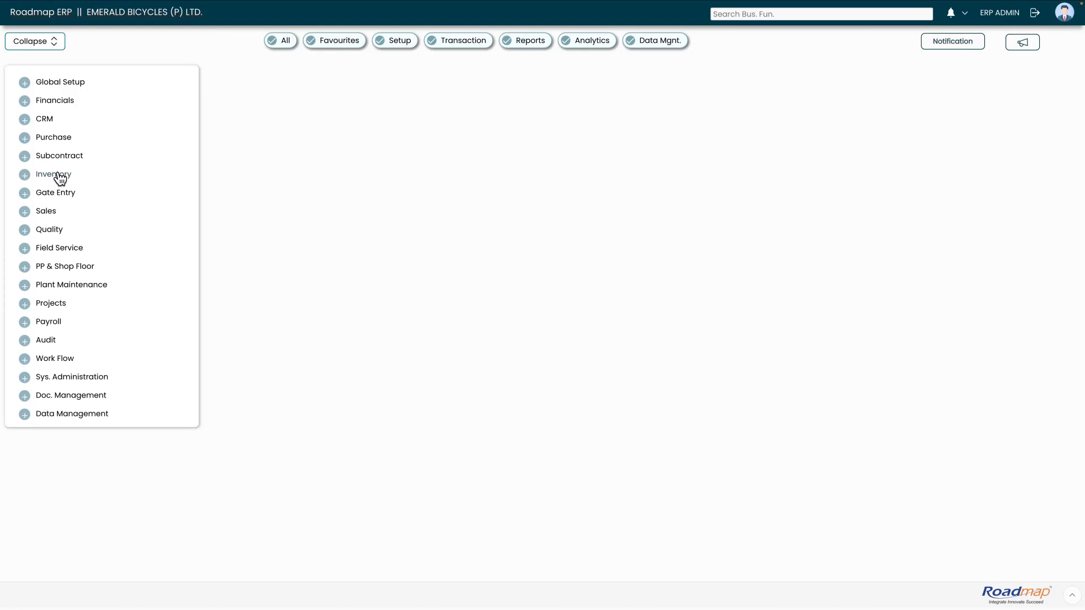
- Open the pending issuances in the inventory's material receipt vouchers
left_click(55, 174)
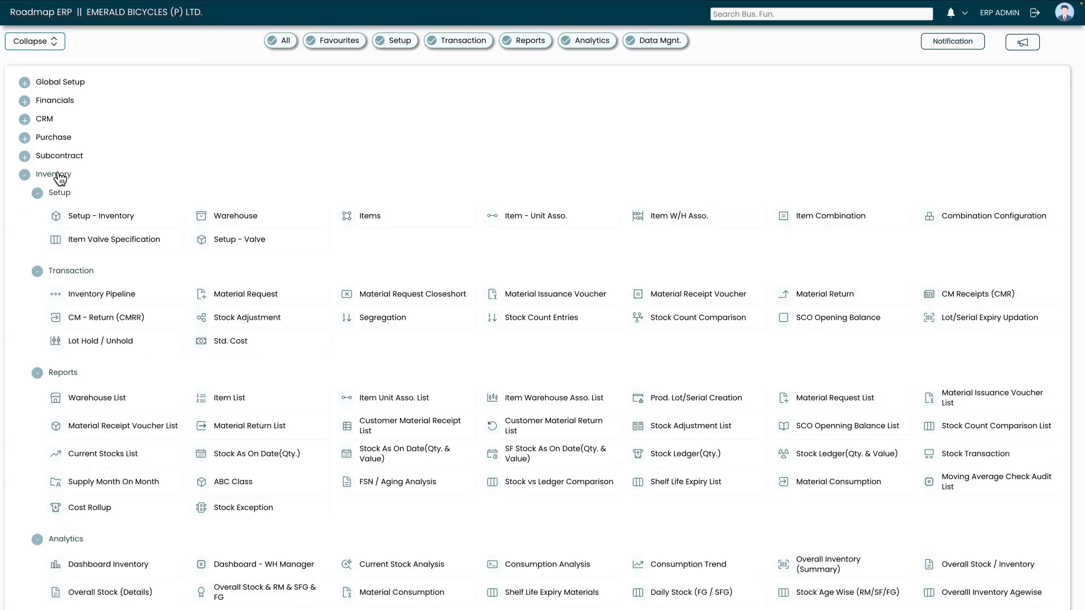
scroll(83, 280, "down", 1)
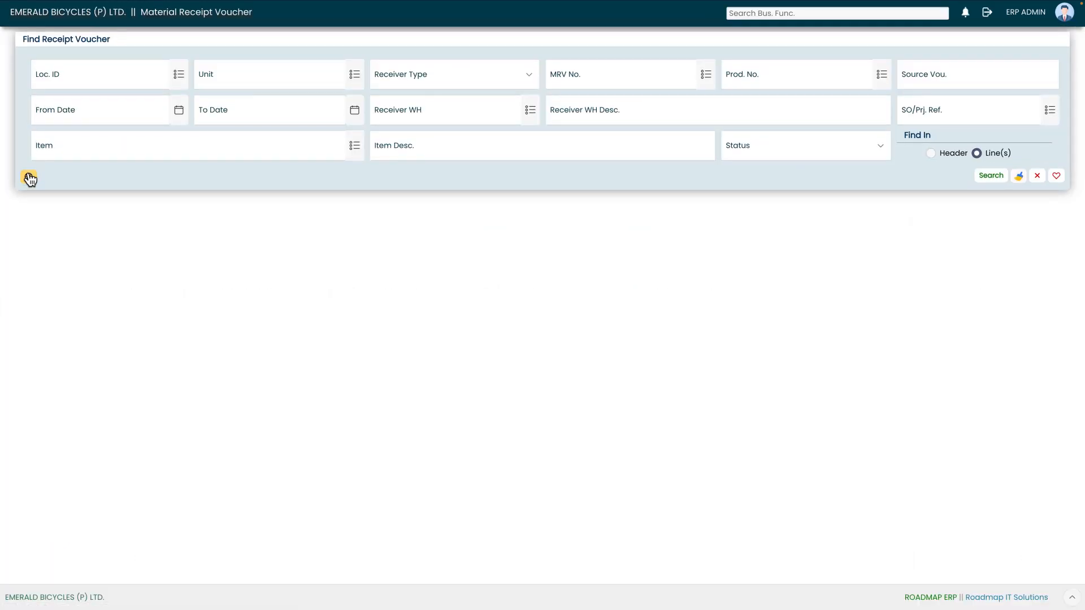
left_click(29, 177)
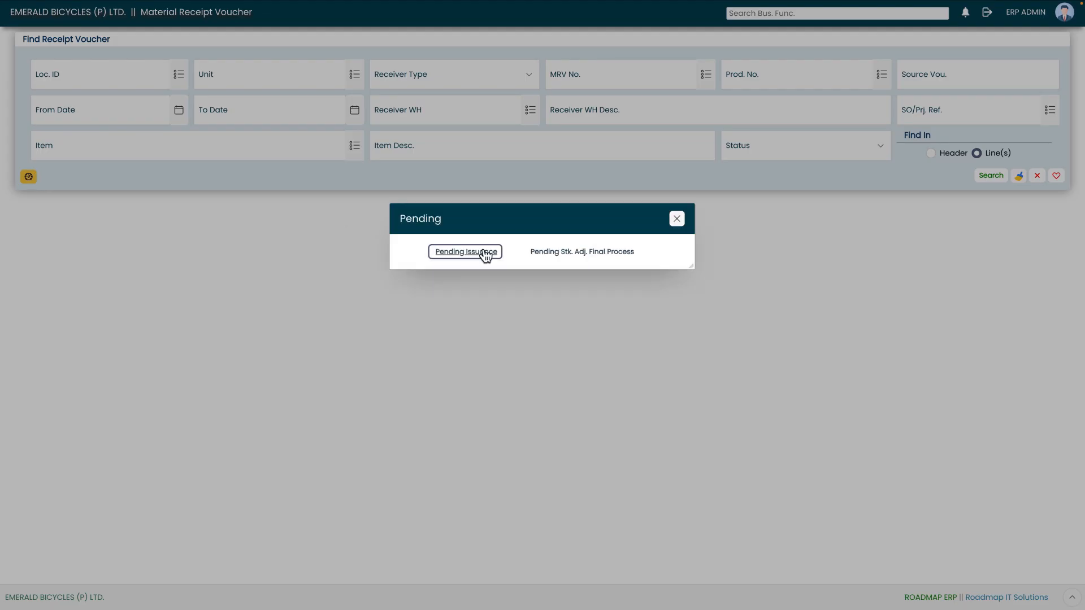
left_click(466, 252)
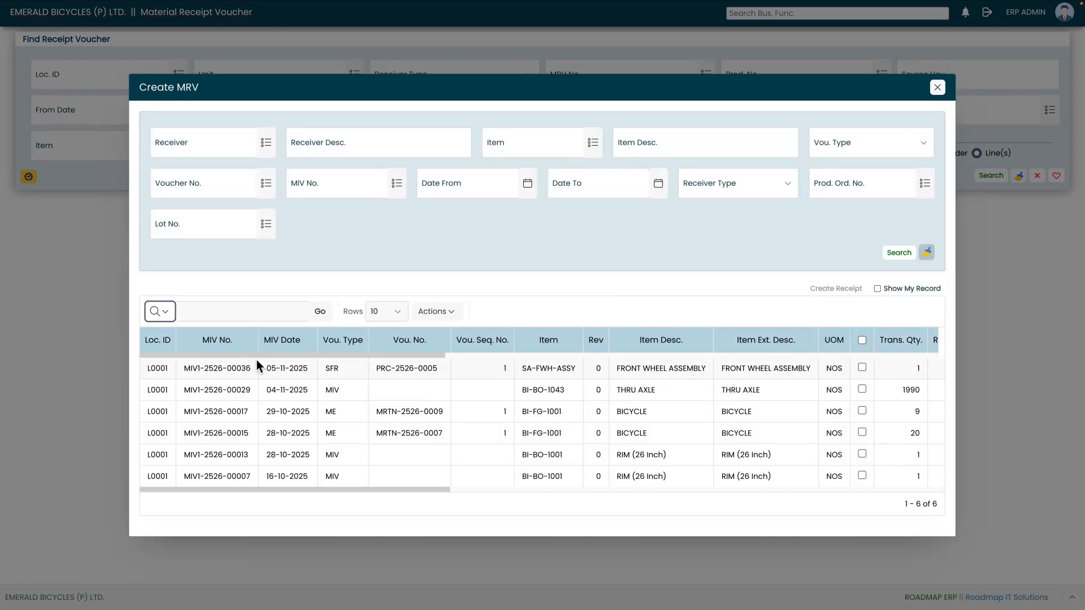
left_click_drag(185, 366, 444, 355)
left_click(540, 303)
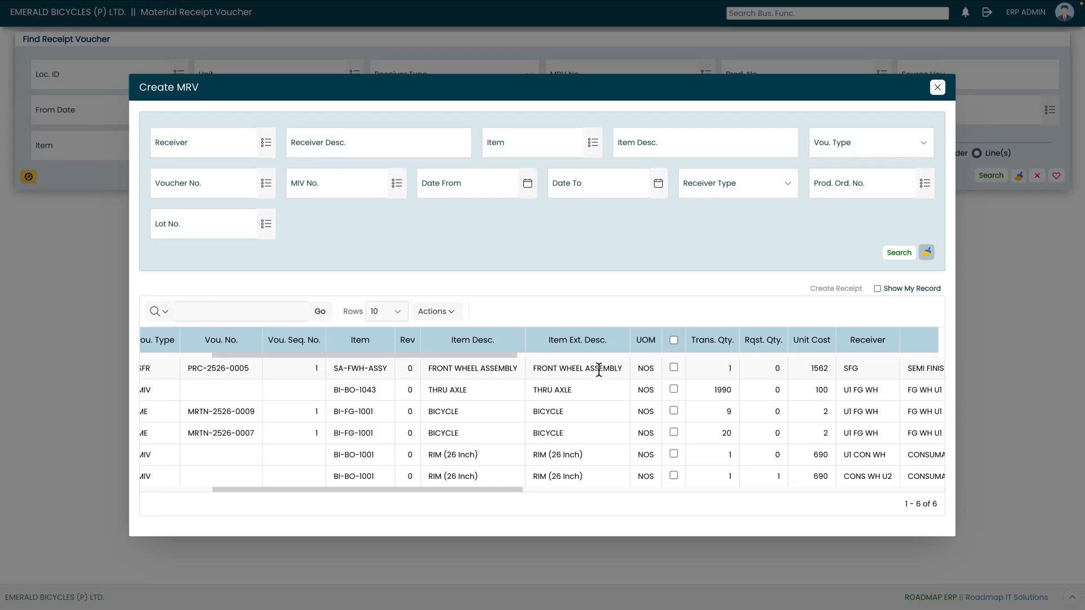
left_click(674, 367)
left_click(825, 291)
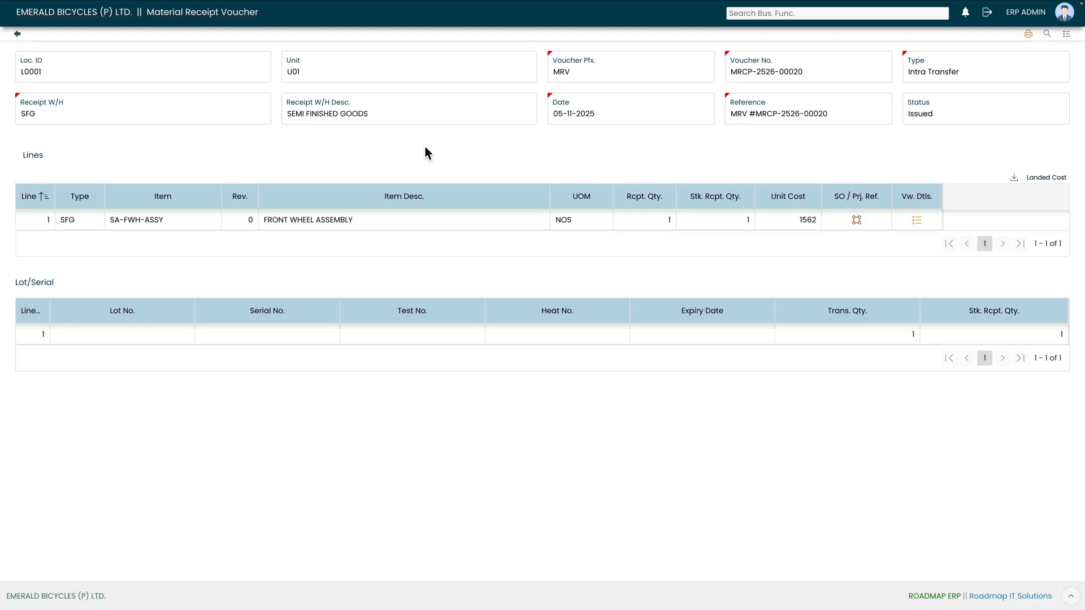
- Search the PP & Shop Floor production orders for the front wheel assembly's order
left_click(47, 17)
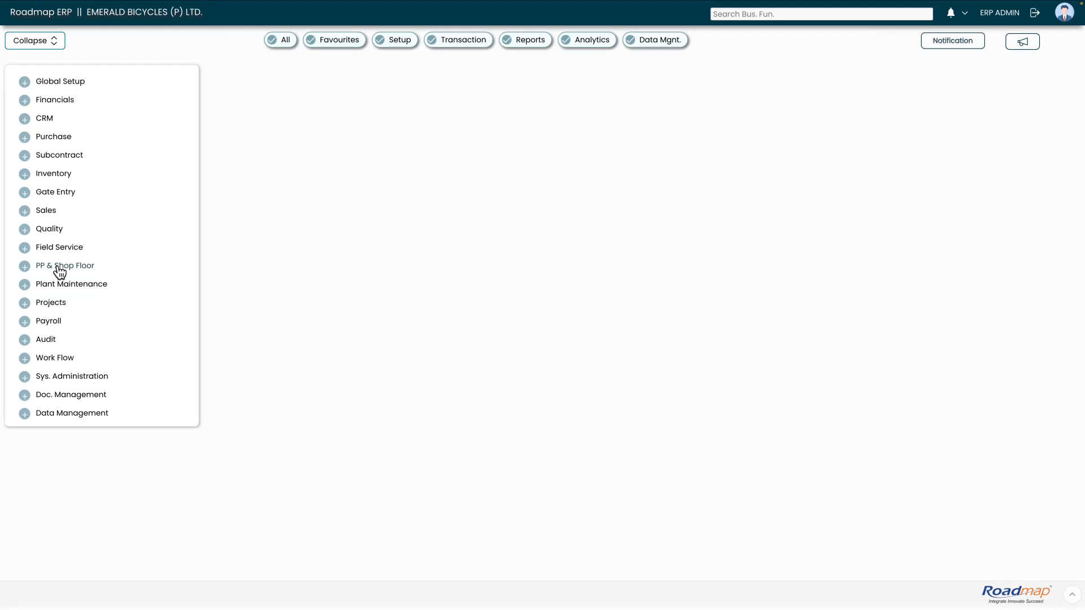
left_click(59, 268)
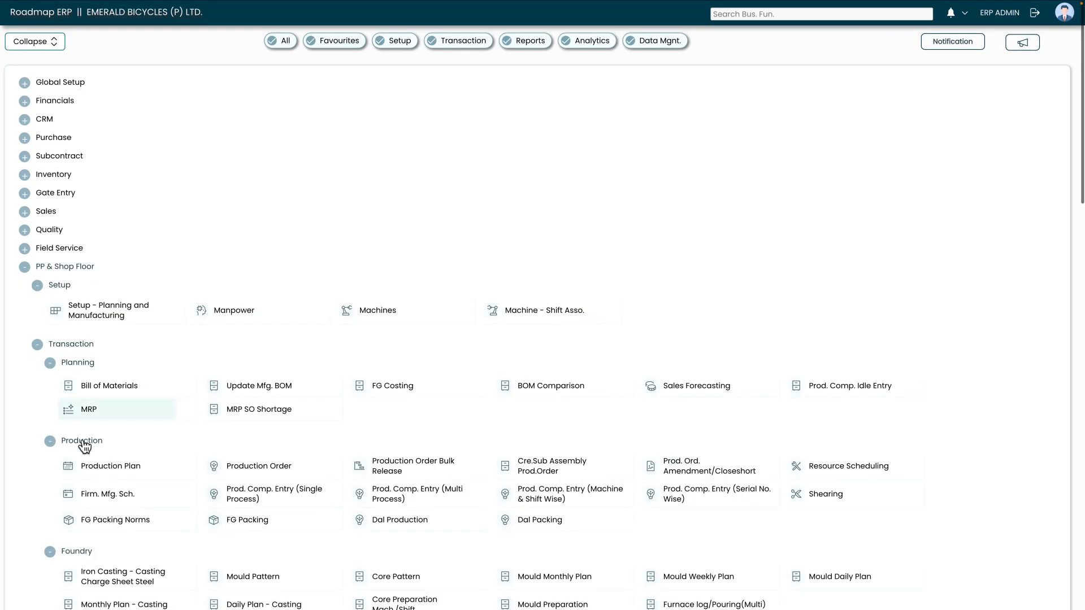
left_click(244, 468)
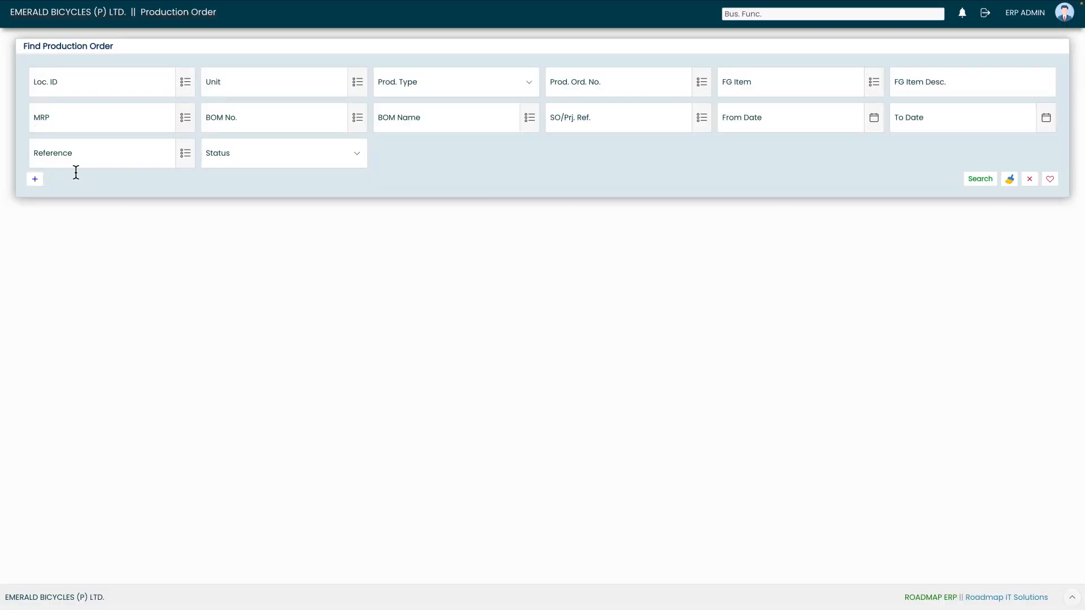
left_click(702, 85)
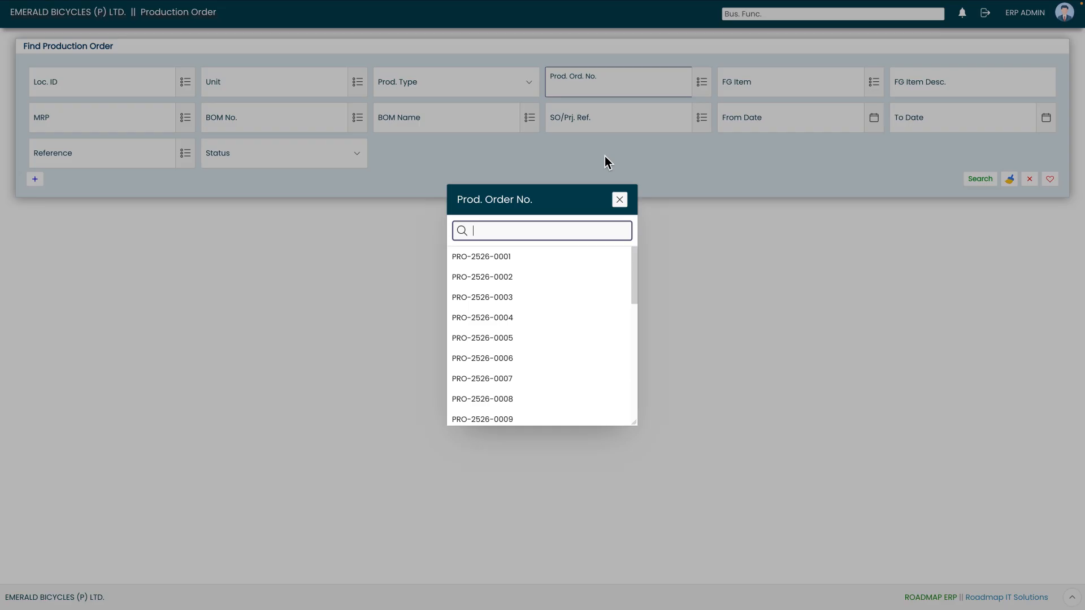
scroll(546, 350, "down", 3)
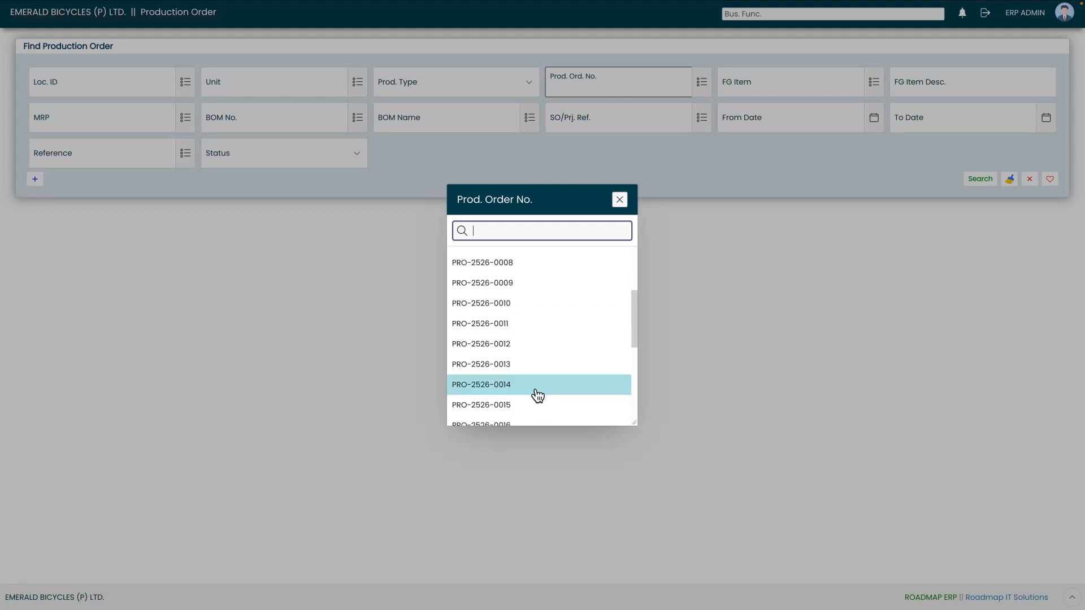
scroll(536, 396, "down", 4)
left_click(525, 389)
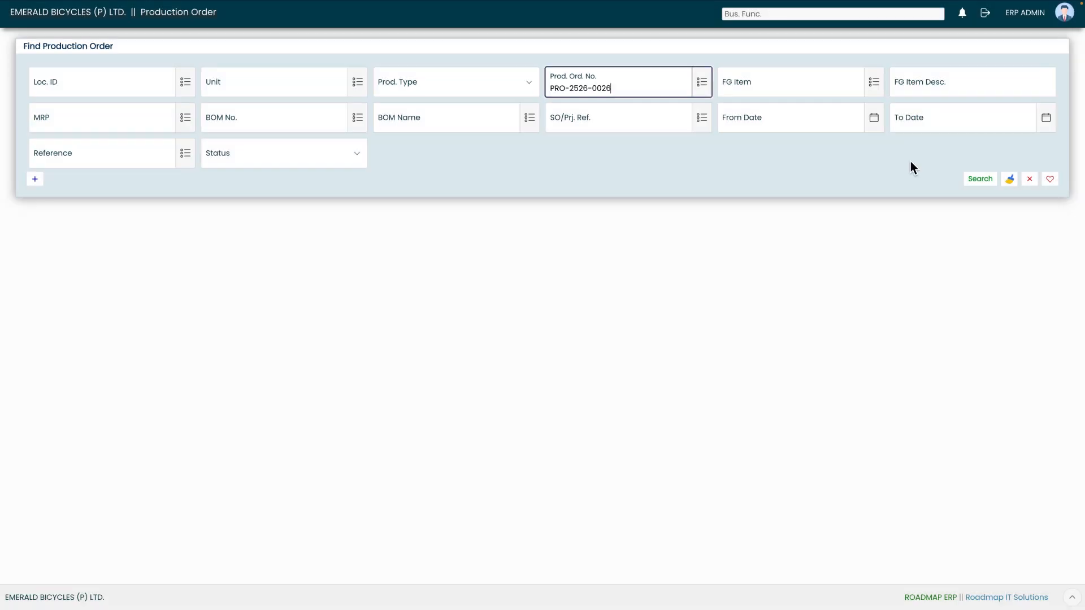
left_click(971, 181)
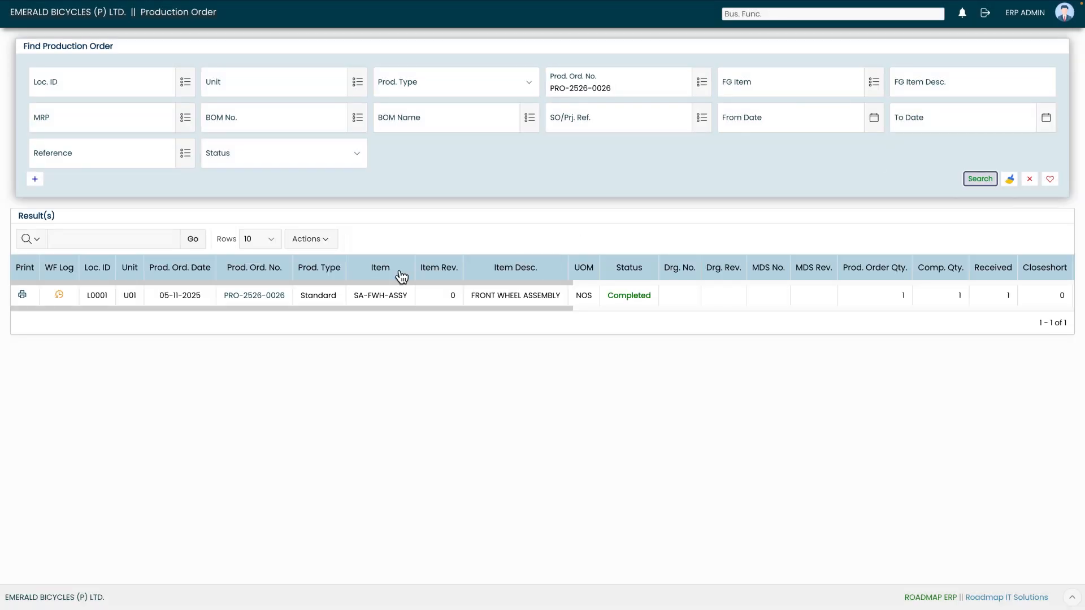
- Open the front wheel assembly's production order and check its status in the expanded header details
left_click(268, 295)
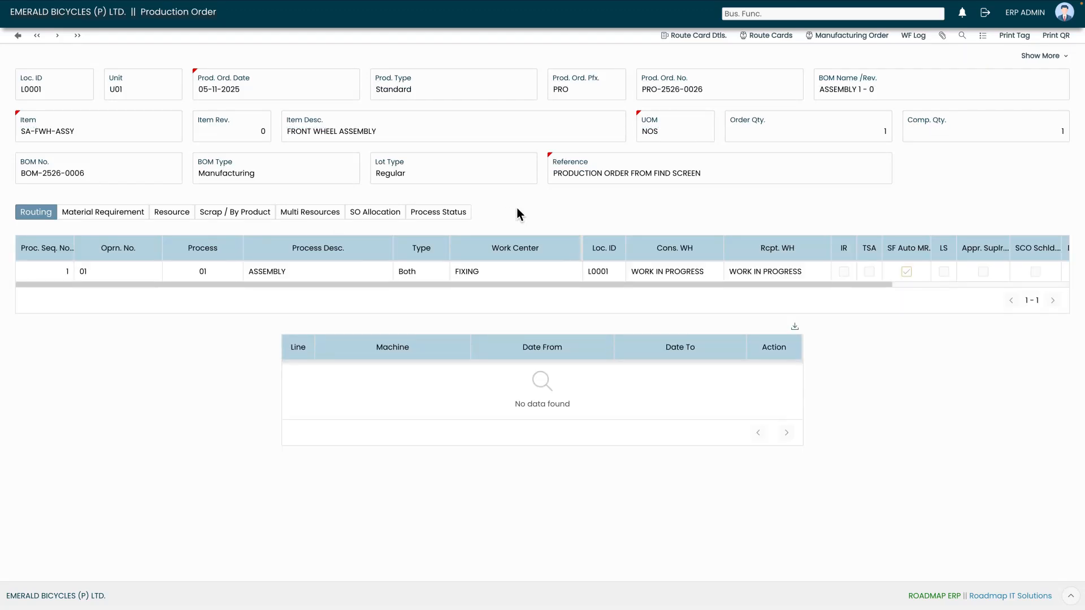
left_click(1051, 56)
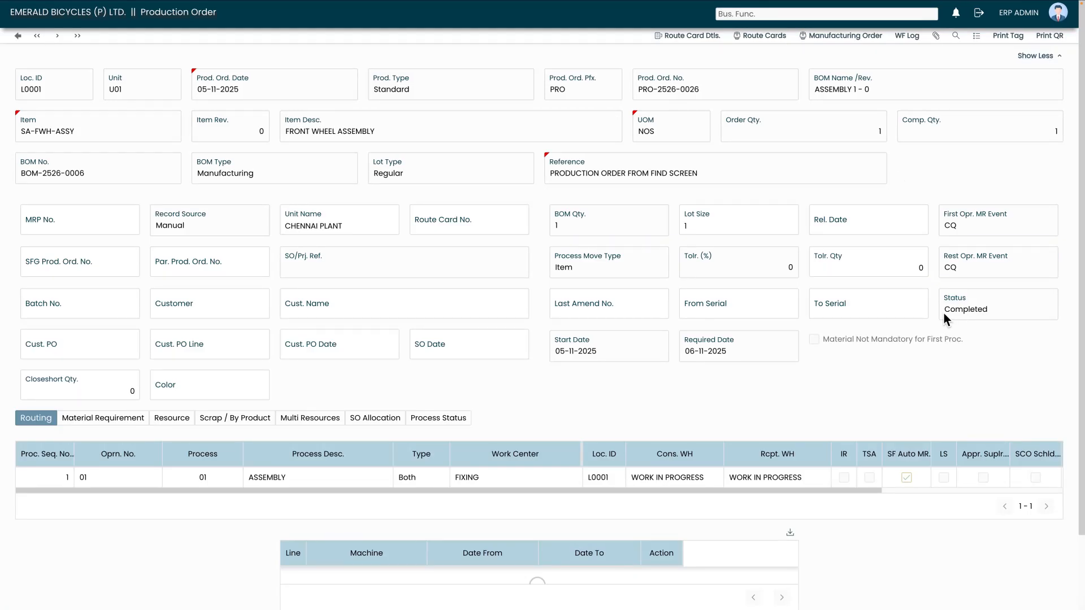
left_click_drag(945, 310, 994, 312)
left_click(984, 337)
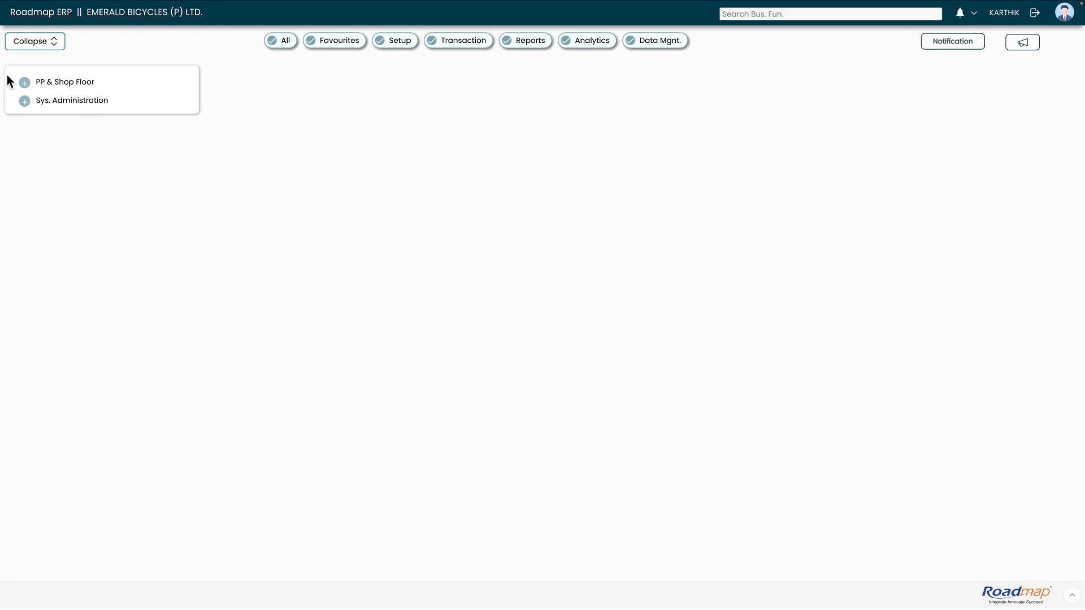
- Search the production orders for the newest order number, the one for the finished bicycle, and open that order
left_click(52, 87)
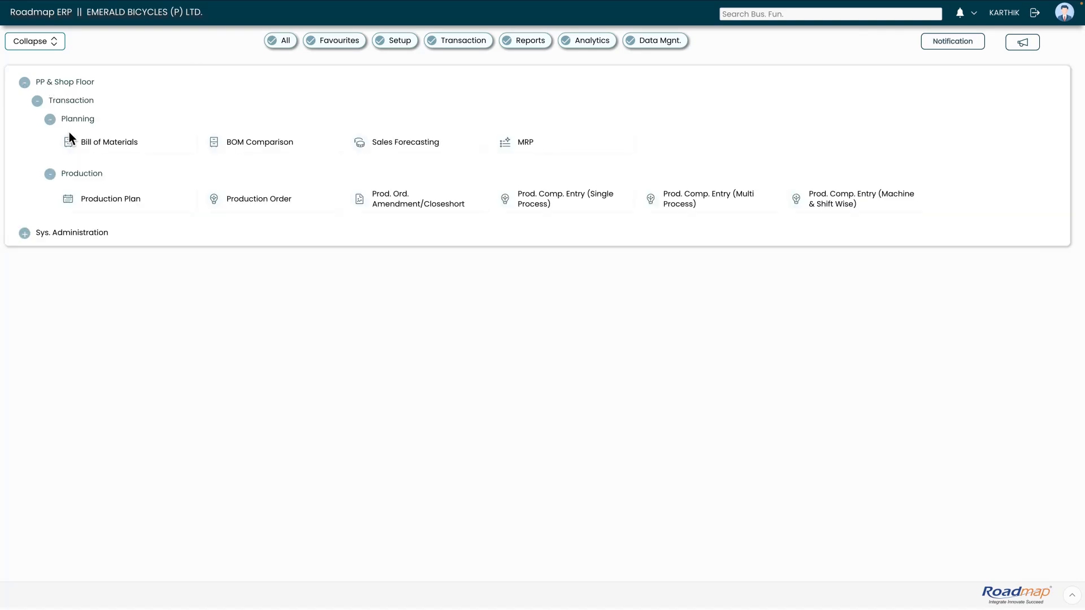
left_click(266, 204)
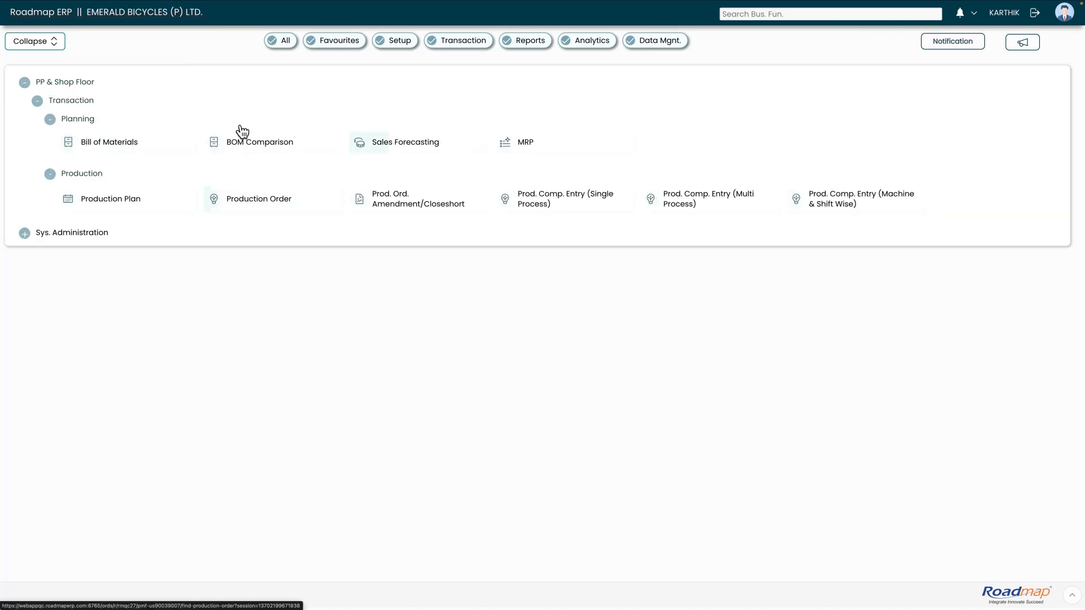
left_click(704, 86)
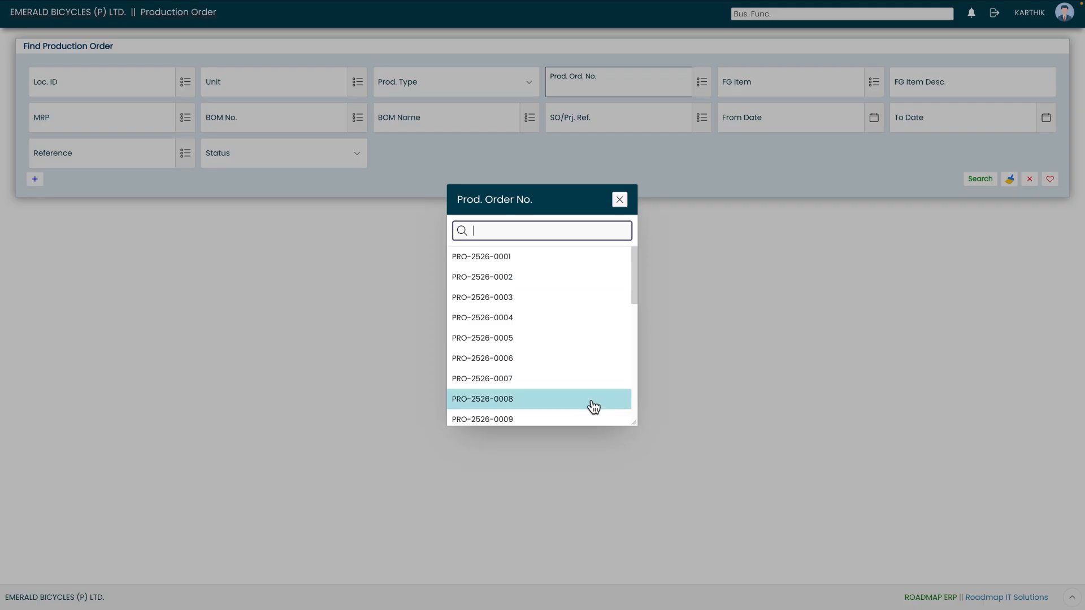
scroll(587, 404, "down", 7)
left_click(513, 405)
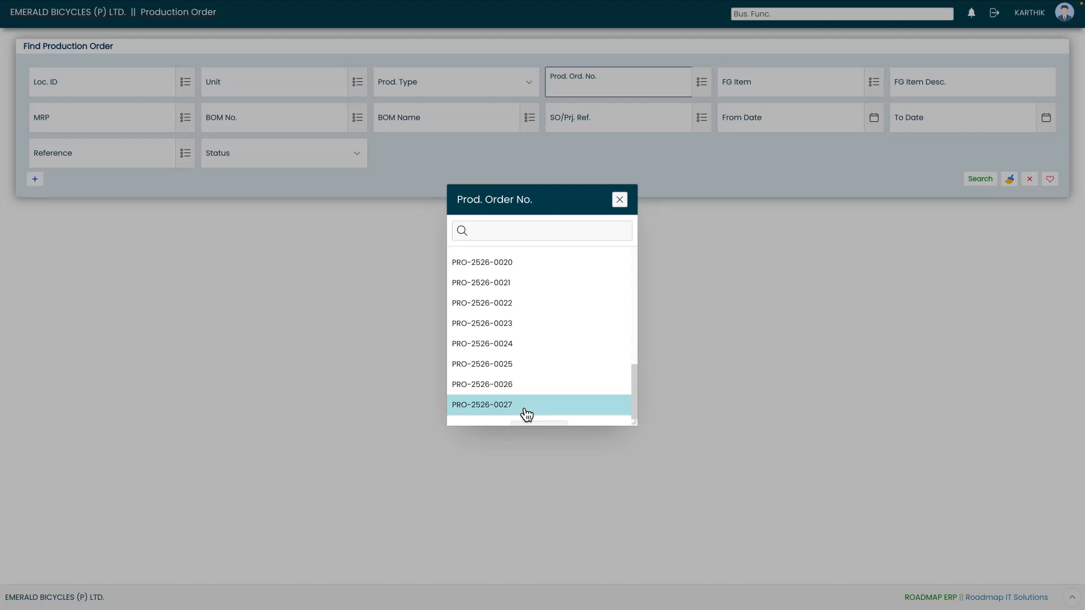
left_click(510, 386)
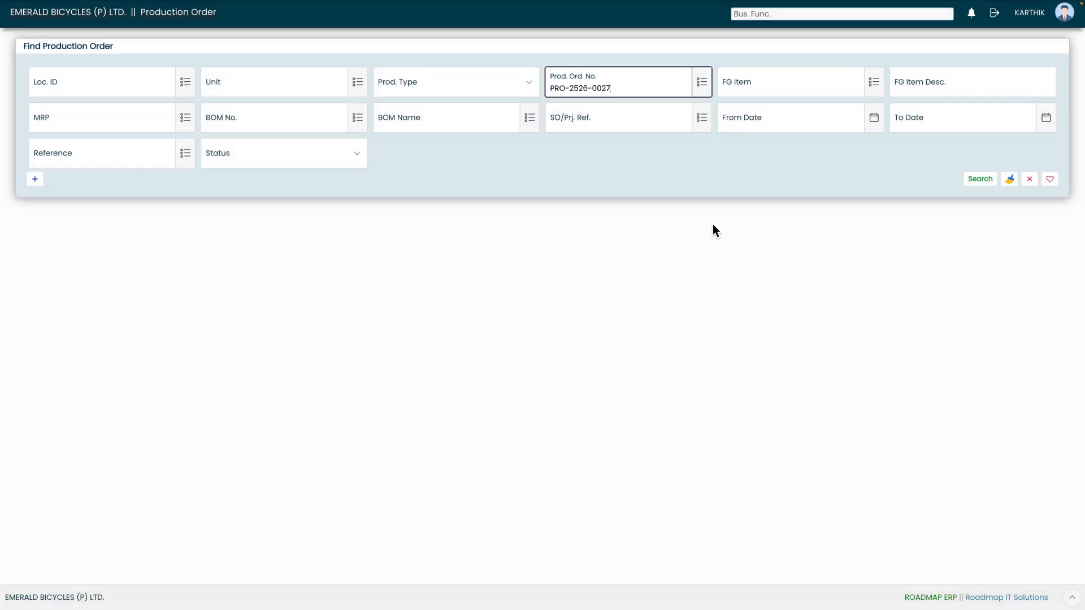
left_click(981, 179)
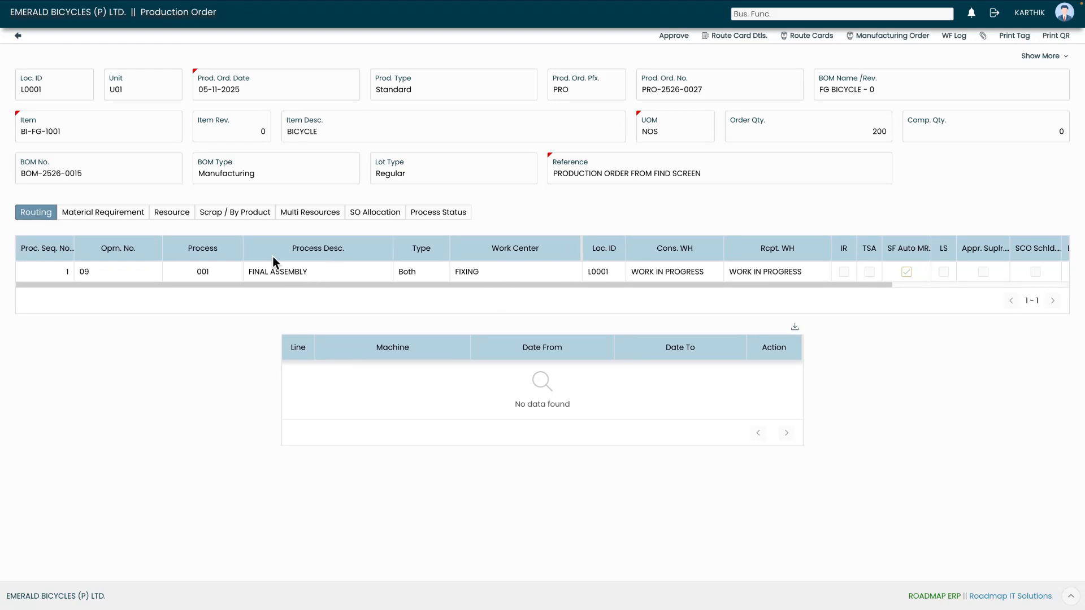
- Review the bicycle production order's material requirements and its additional header details
left_click(96, 213)
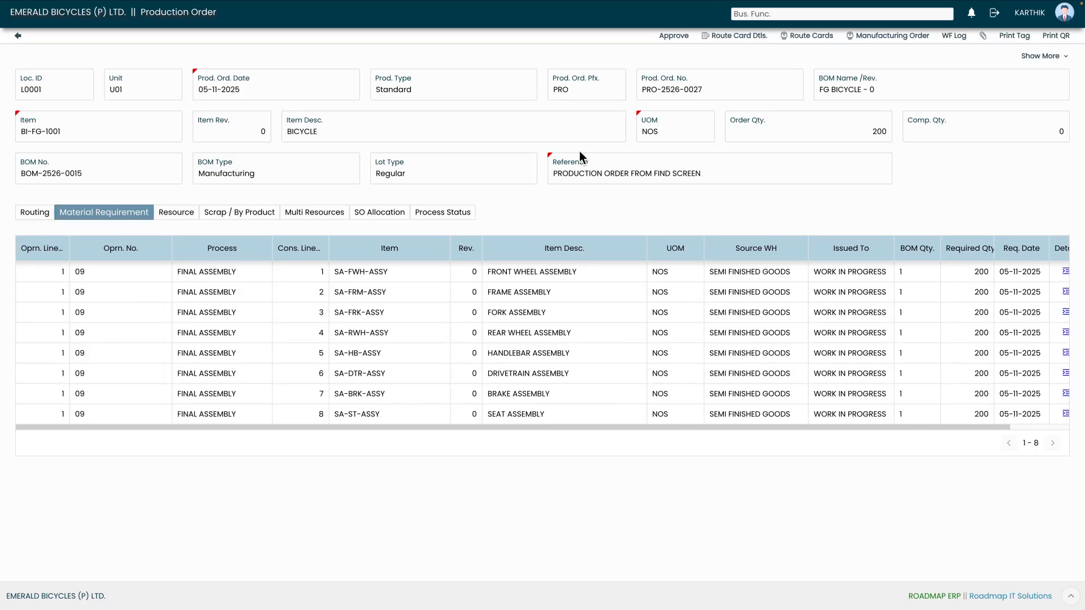
left_click(1043, 56)
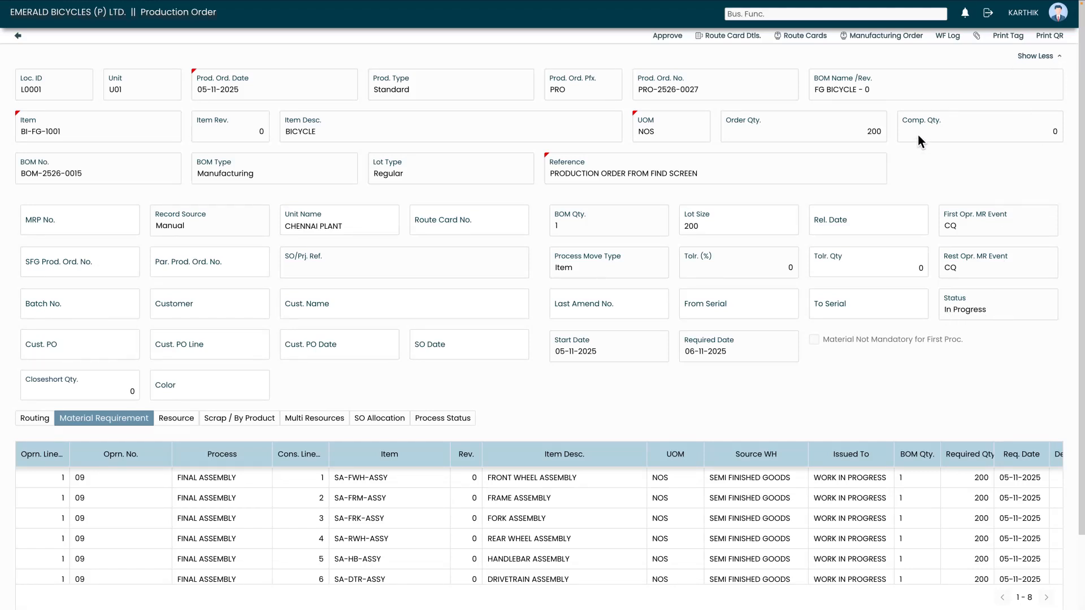
left_click(1037, 57)
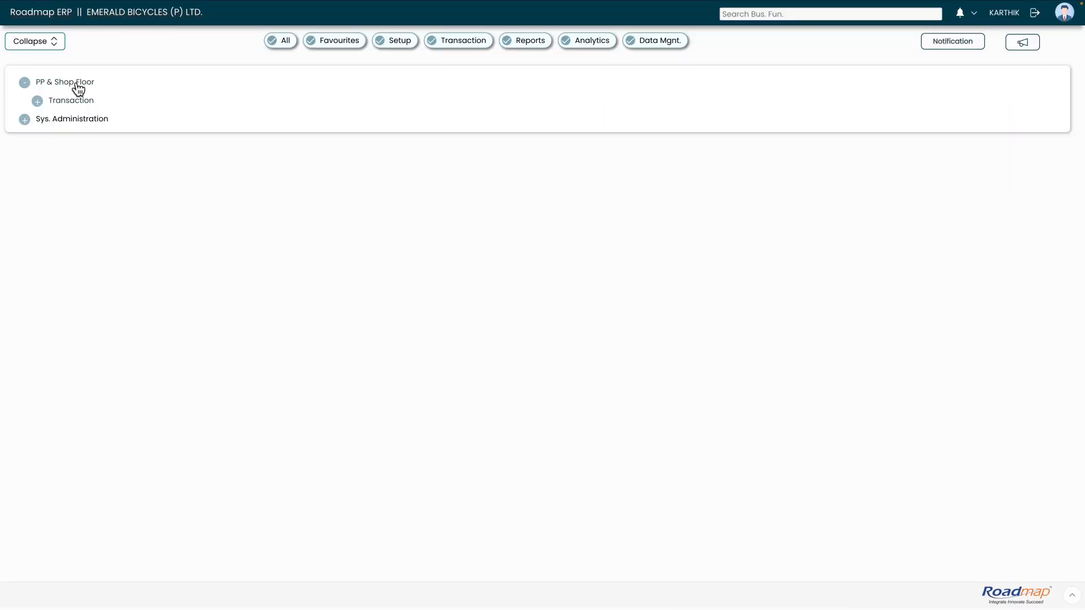
- List the pending production orders for single-process completion entry and select the bicycle's FINAL ASSEMBLY row with a completion quantity of 200
left_click(79, 105)
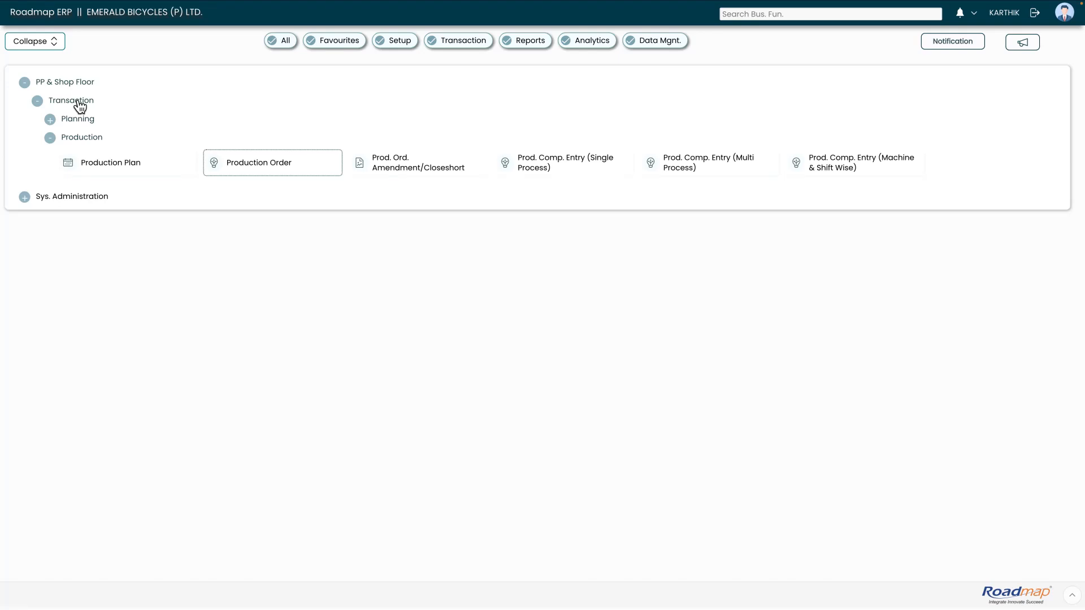
left_click(570, 170)
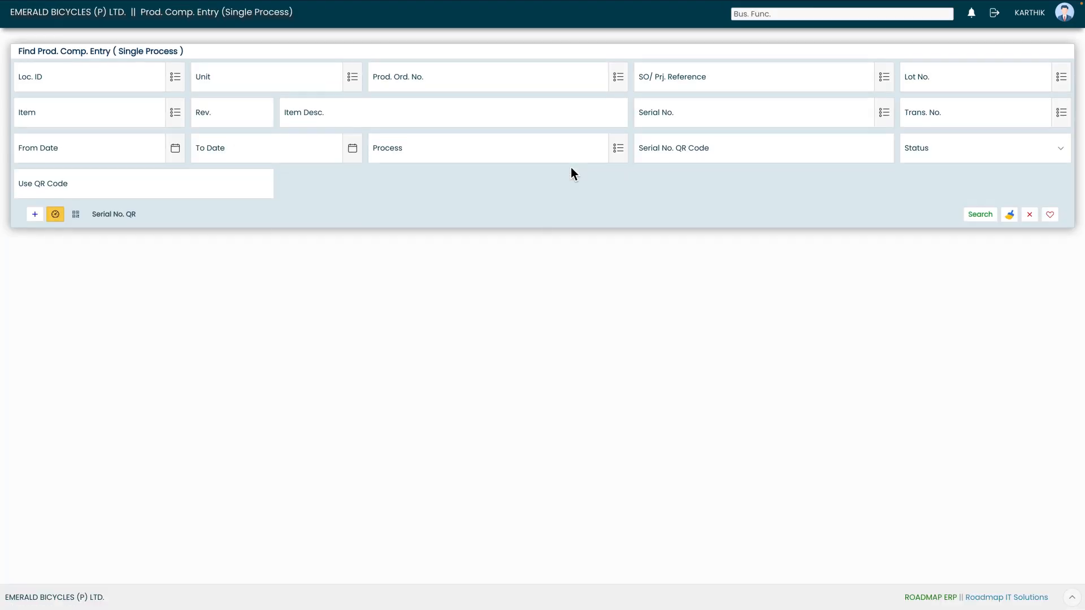
left_click(55, 216)
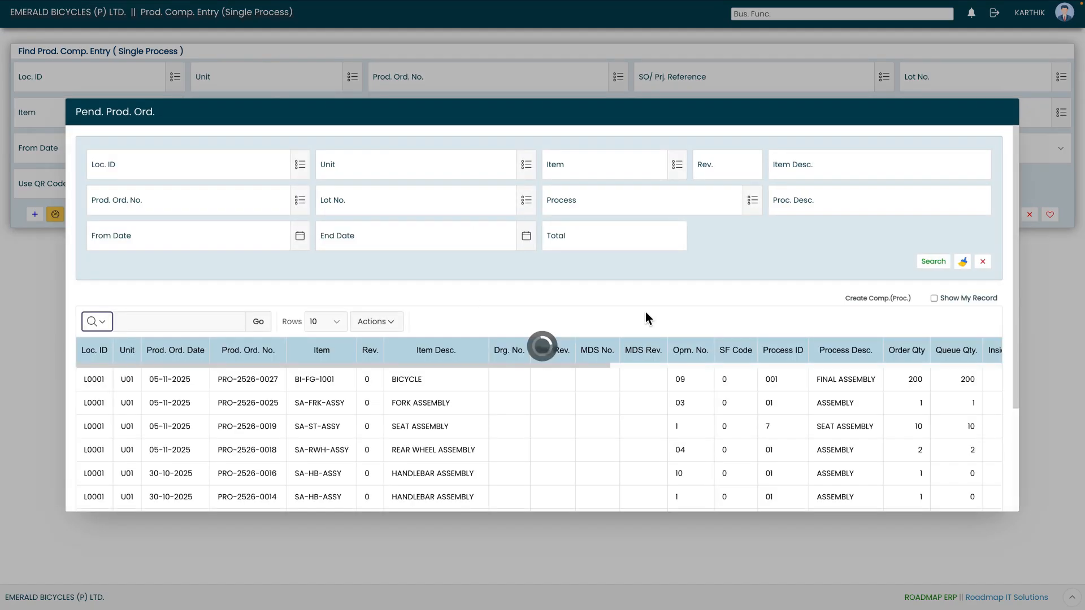
left_click_drag(486, 367, 709, 365)
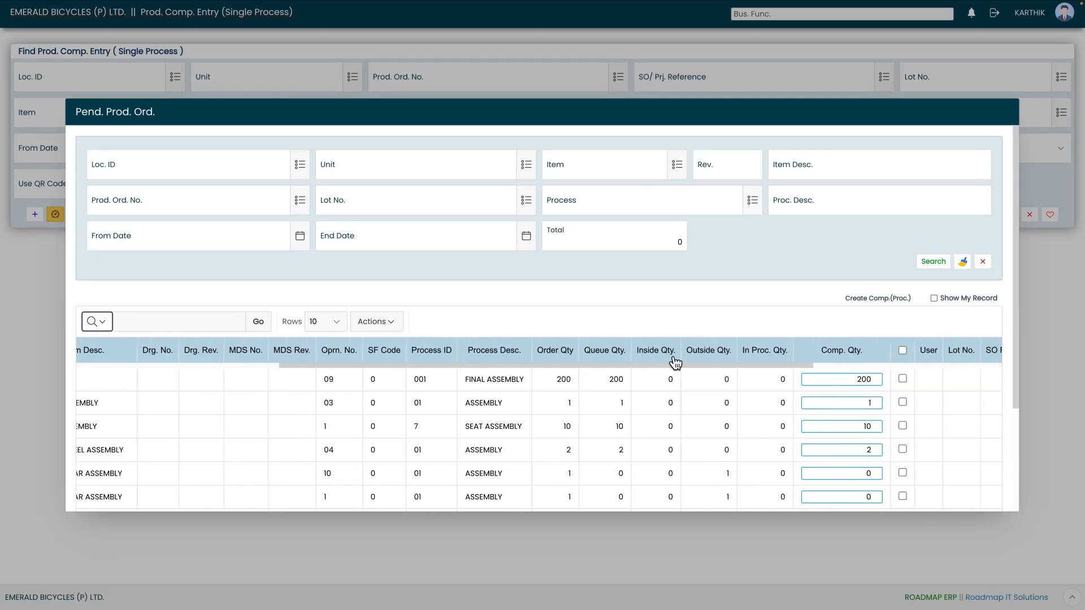
left_click(904, 380)
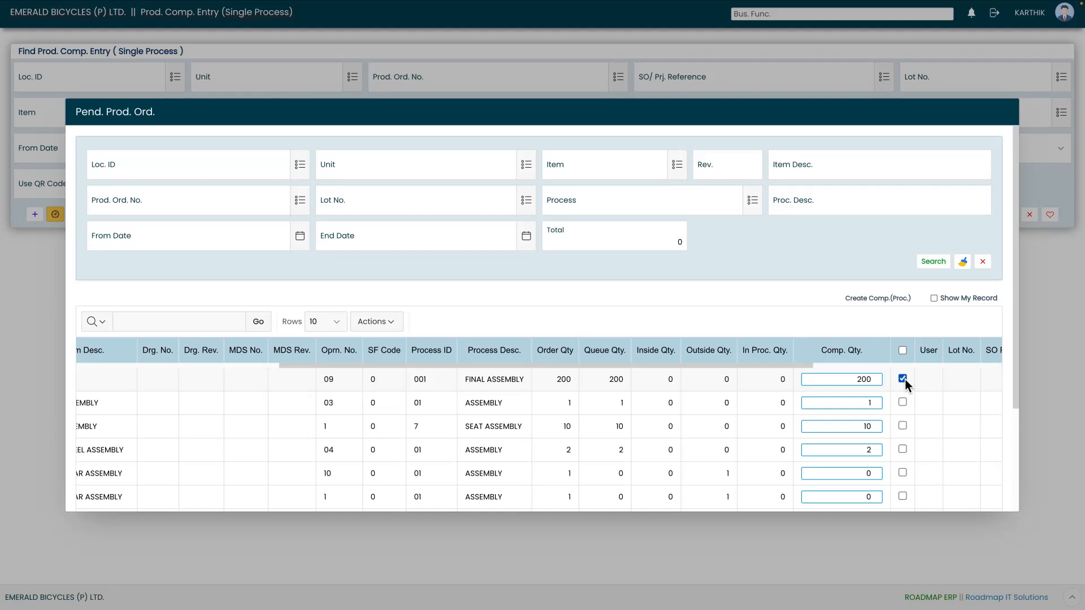
- Create the process completion record for the selected final assembly with location L0001 and date 05-11-2025
left_click(877, 299)
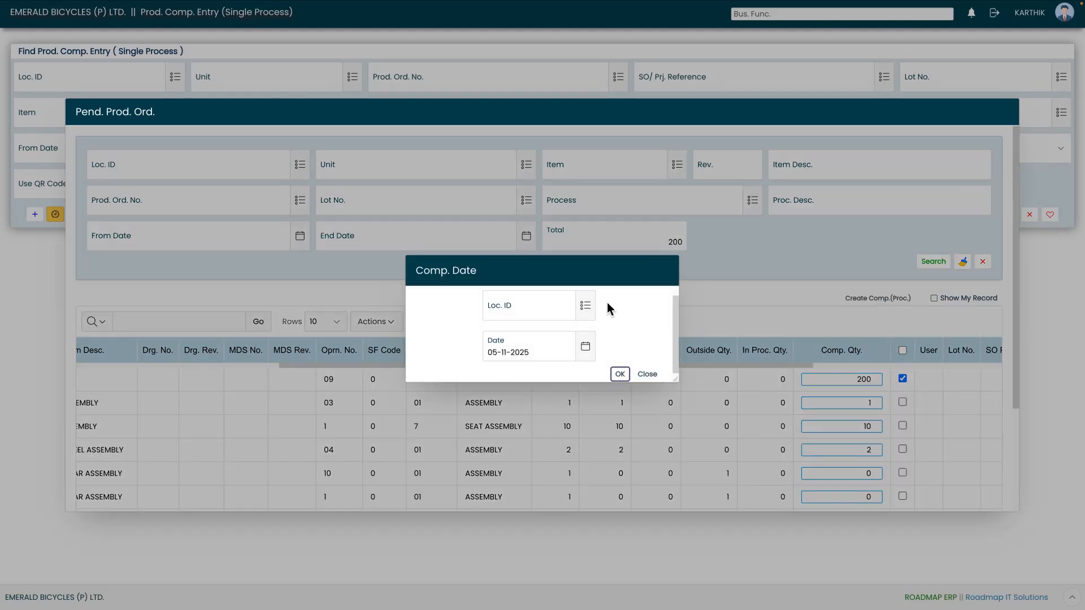
left_click(586, 307)
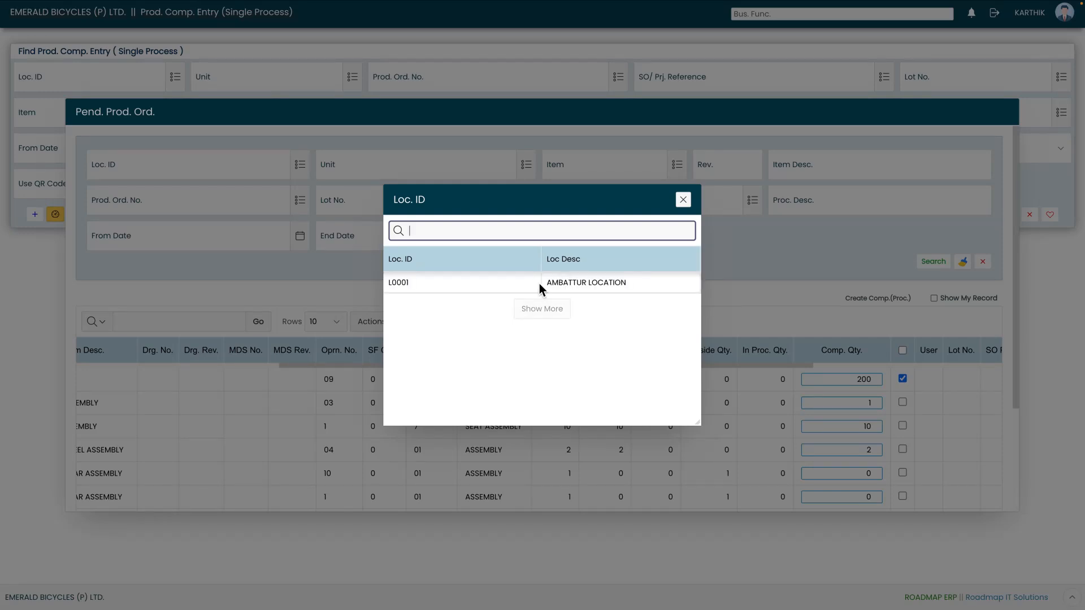
left_click(574, 284)
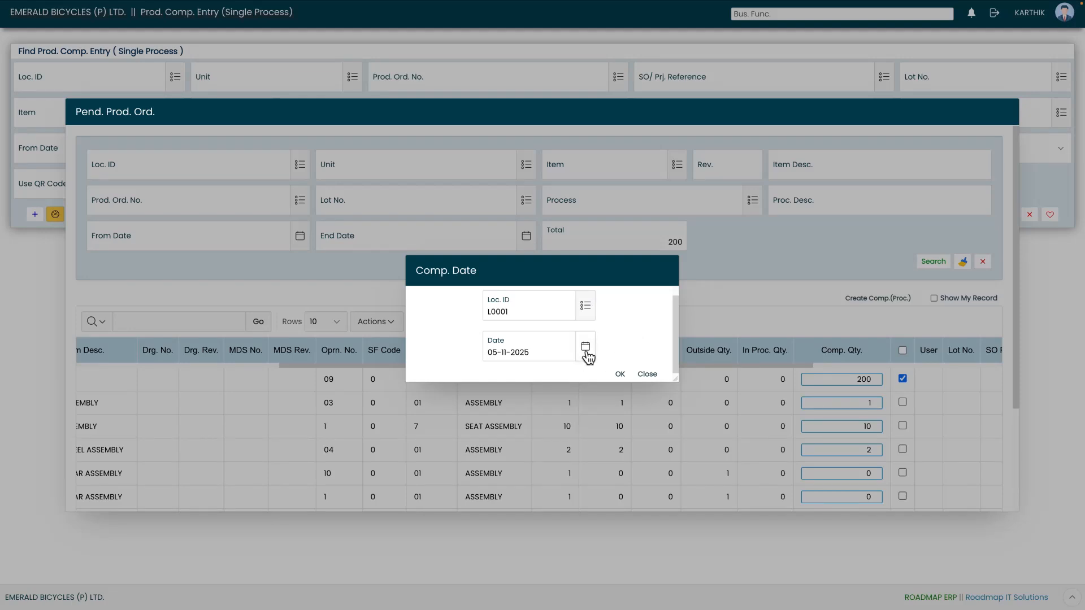
left_click(622, 376)
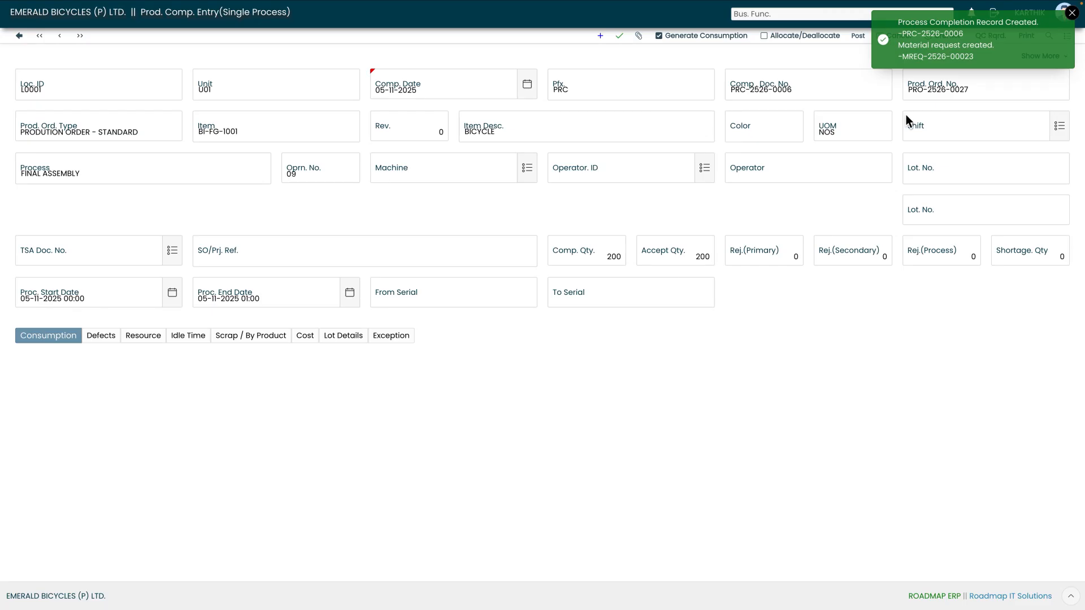
left_click(1071, 12)
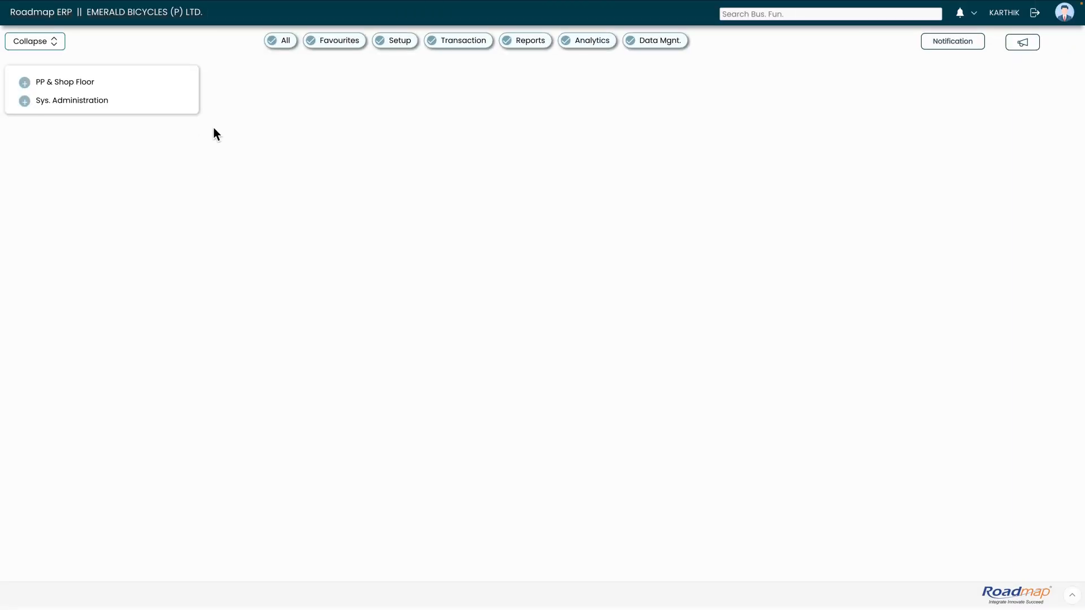
- Search the single-process completion entries for the bicycle's production order and open its final assembly completion document
left_click(71, 82)
left_click(527, 192)
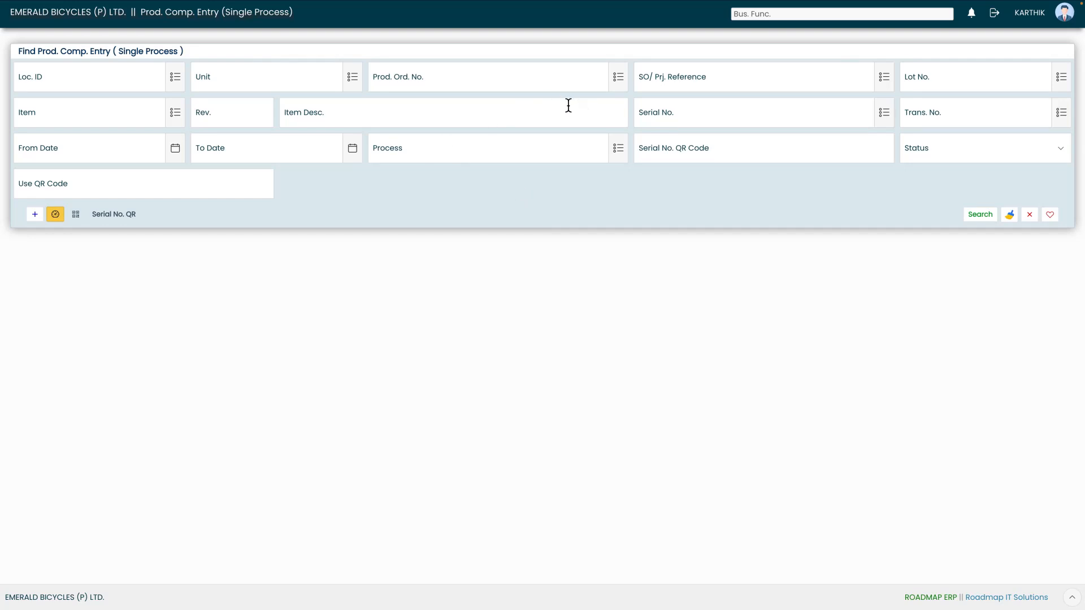
left_click(620, 84)
left_click(507, 360)
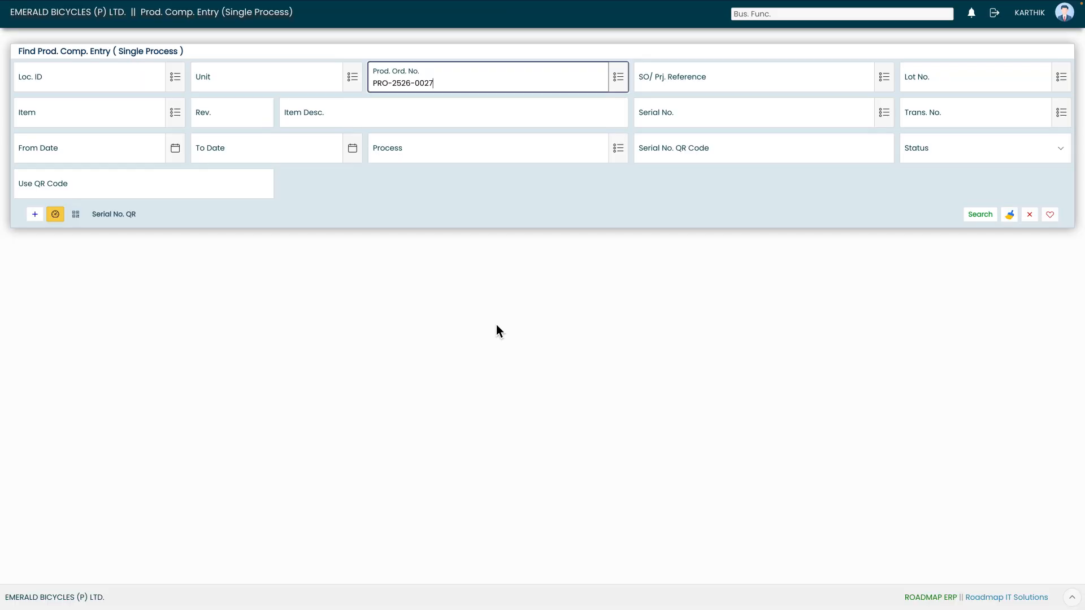
left_click(981, 215)
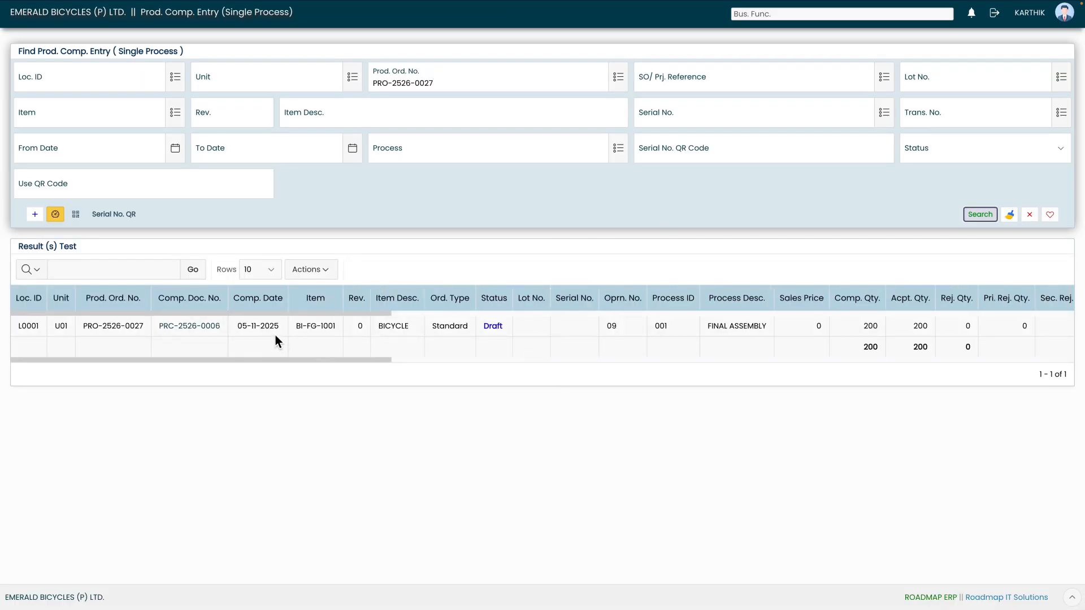
left_click(199, 327)
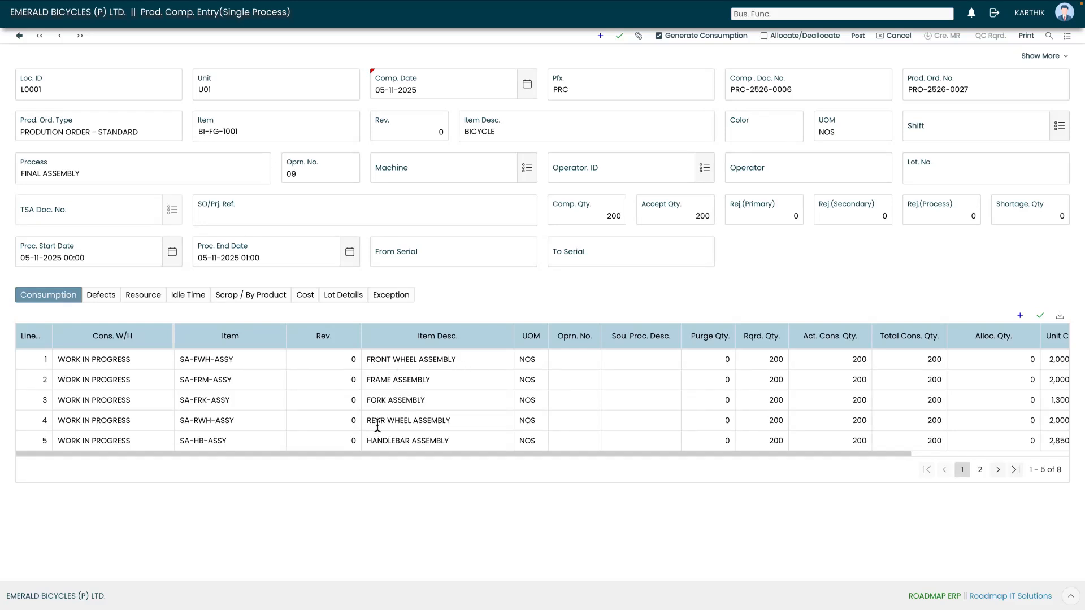
- Check the remaining consumption lines, set the completion entry's shift to GENERAL, and save it
left_click(980, 470)
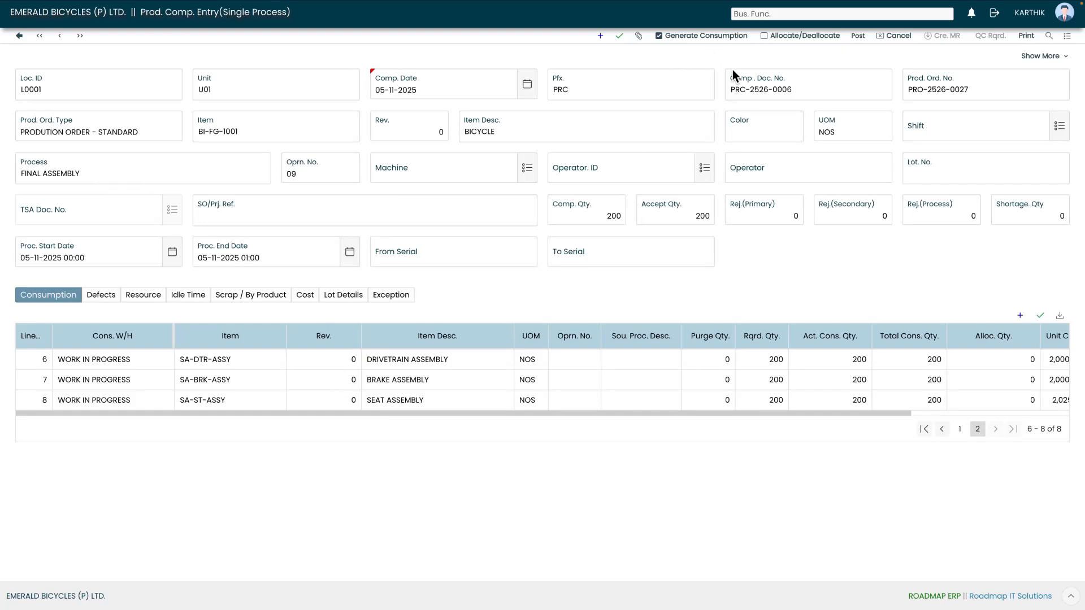
left_click(1059, 126)
left_click(559, 328)
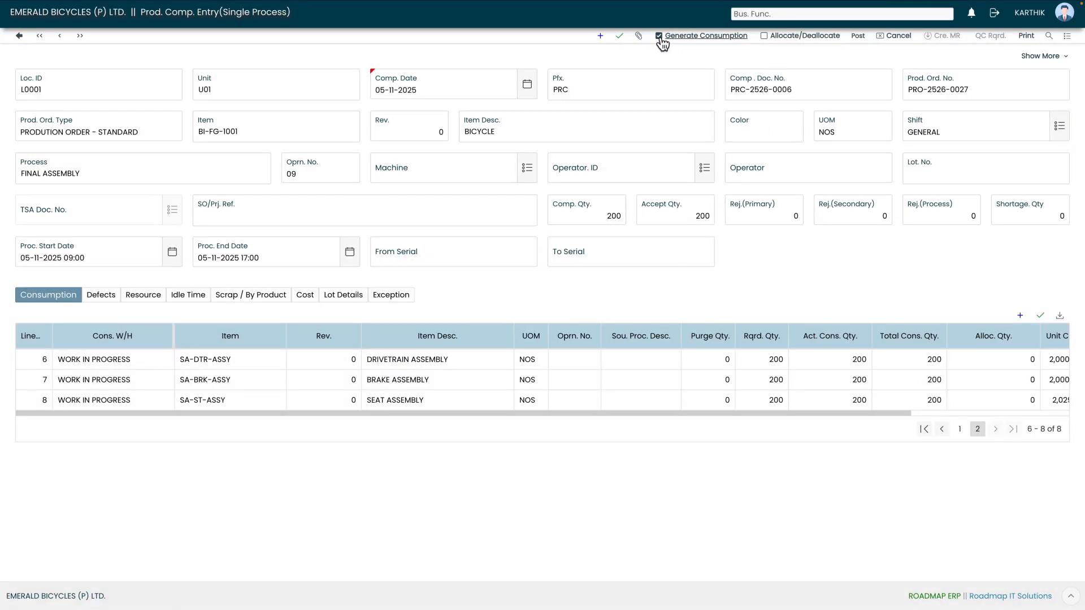
left_click(623, 37)
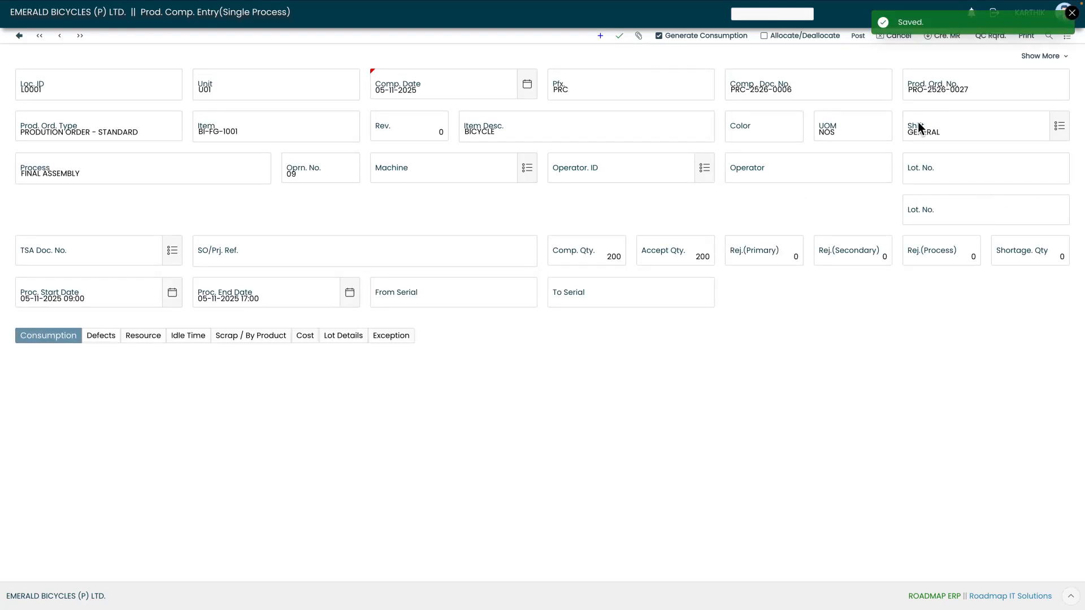
- Allocate the consumption materials to the bicycle's final assembly completion entry and post it
left_click(802, 35)
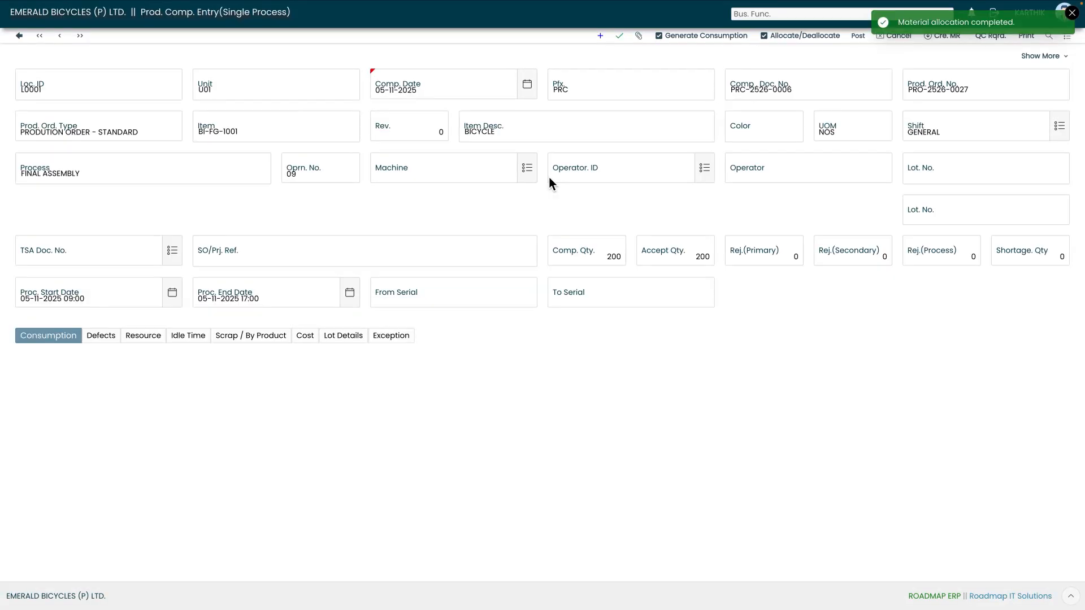
left_click(1072, 13)
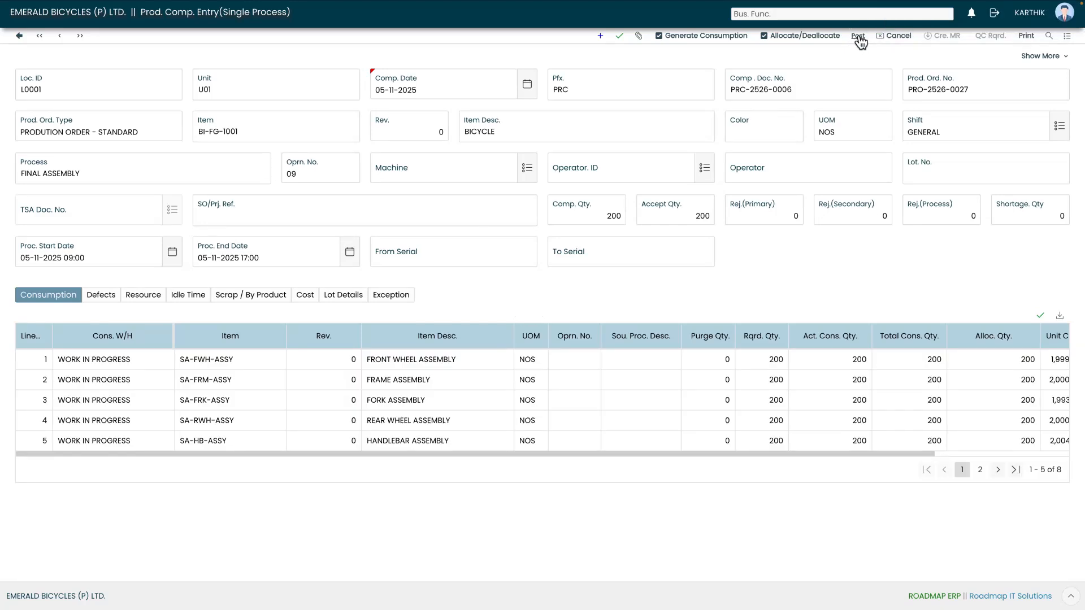
left_click(857, 36)
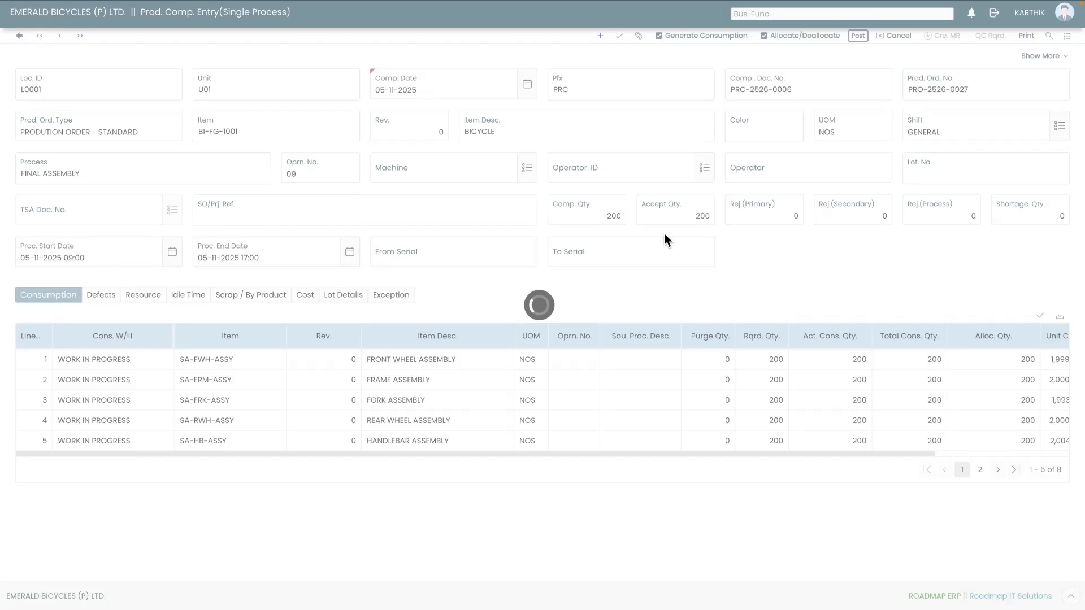
left_click(1071, 12)
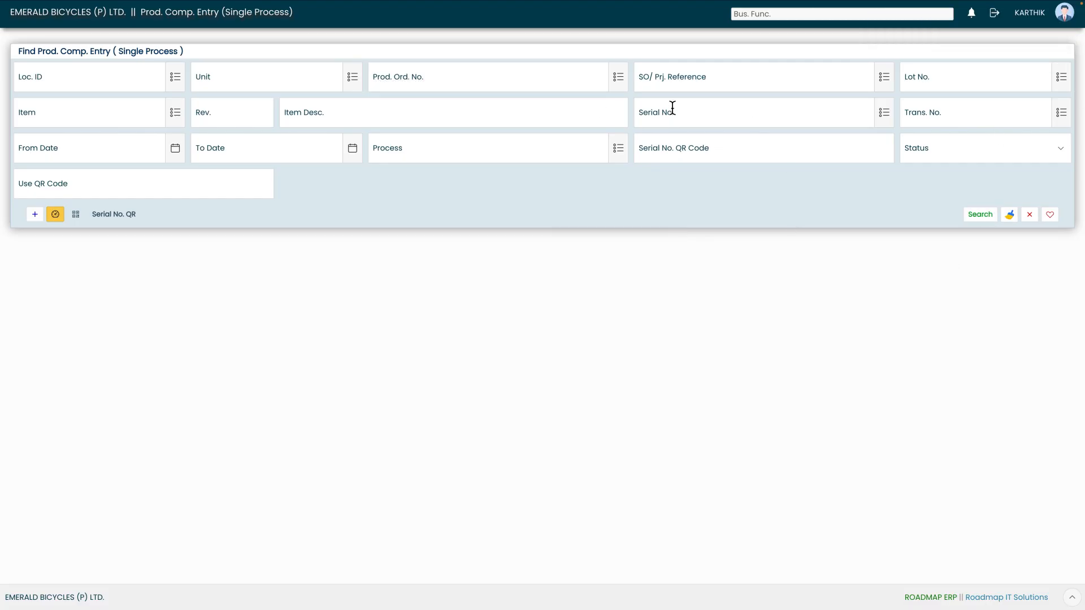
- Search the completion entries again by the bicycle's production order to check the final assembly entry's status
left_click(617, 79)
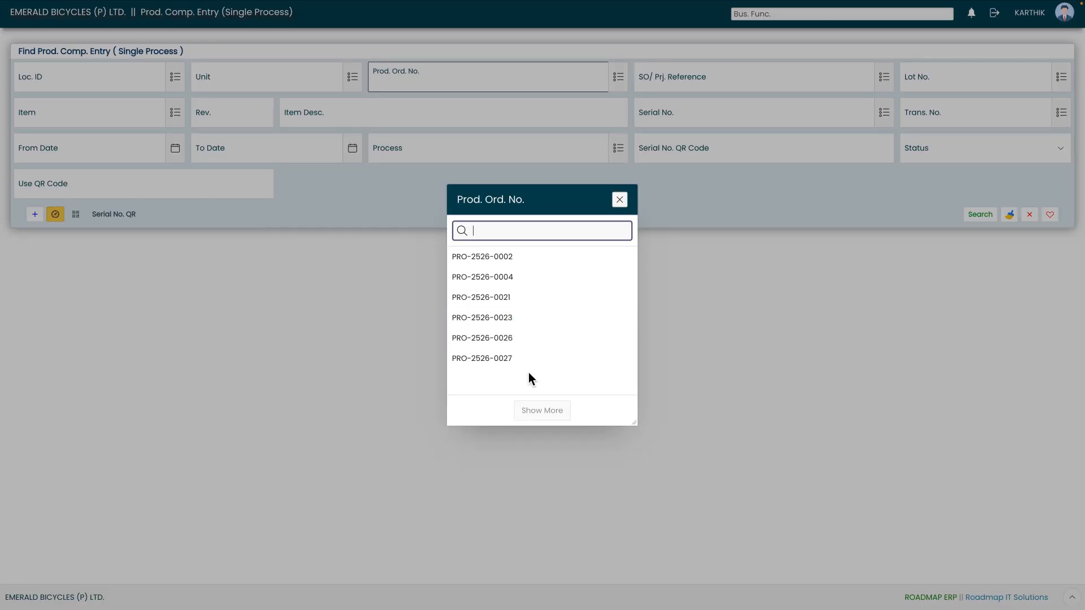
left_click(537, 357)
left_click(981, 217)
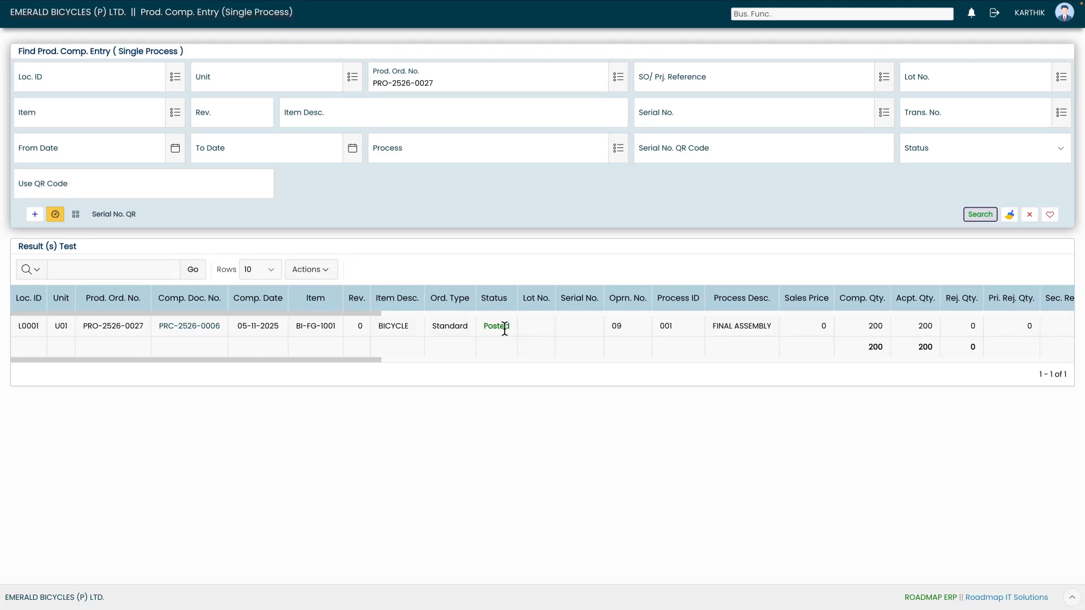
left_click(525, 266)
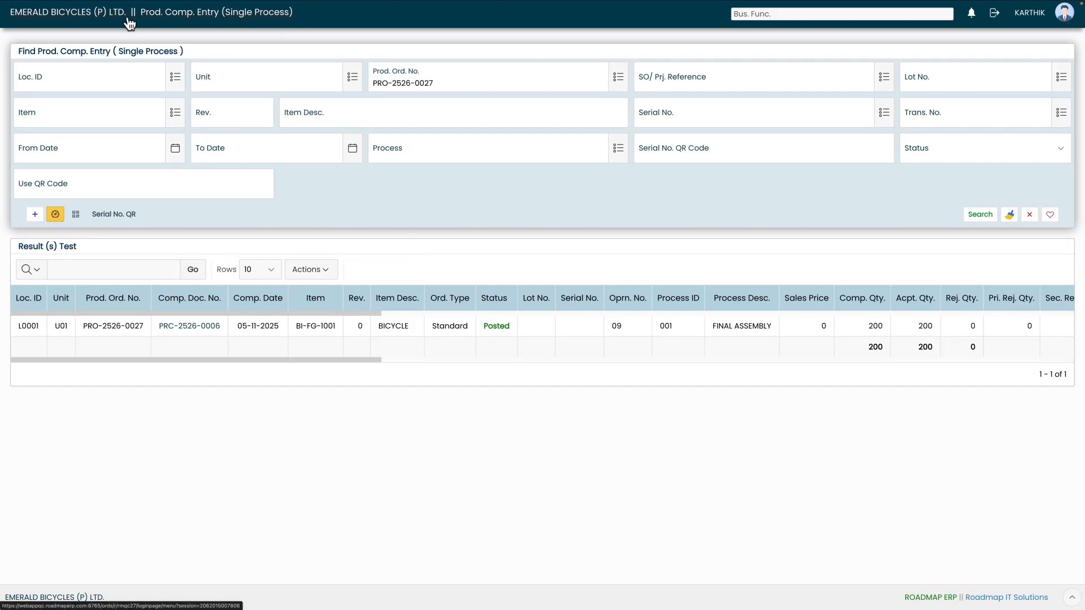
- Create an Inventory material receipt voucher from the pending issuance of 200 bicycles (BI-FG-1001)
left_click(88, 16)
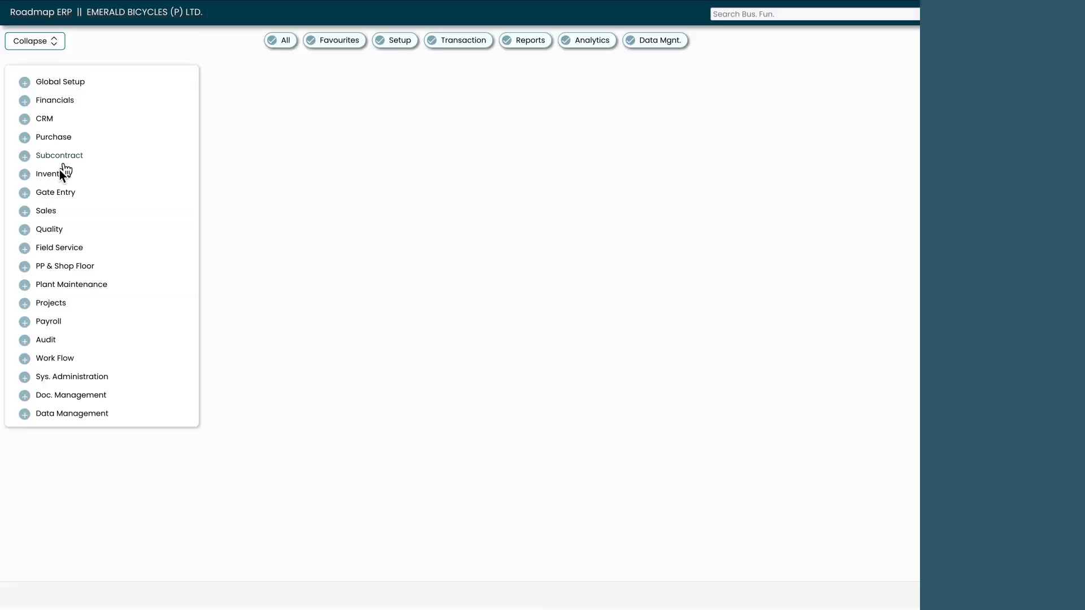
left_click(54, 176)
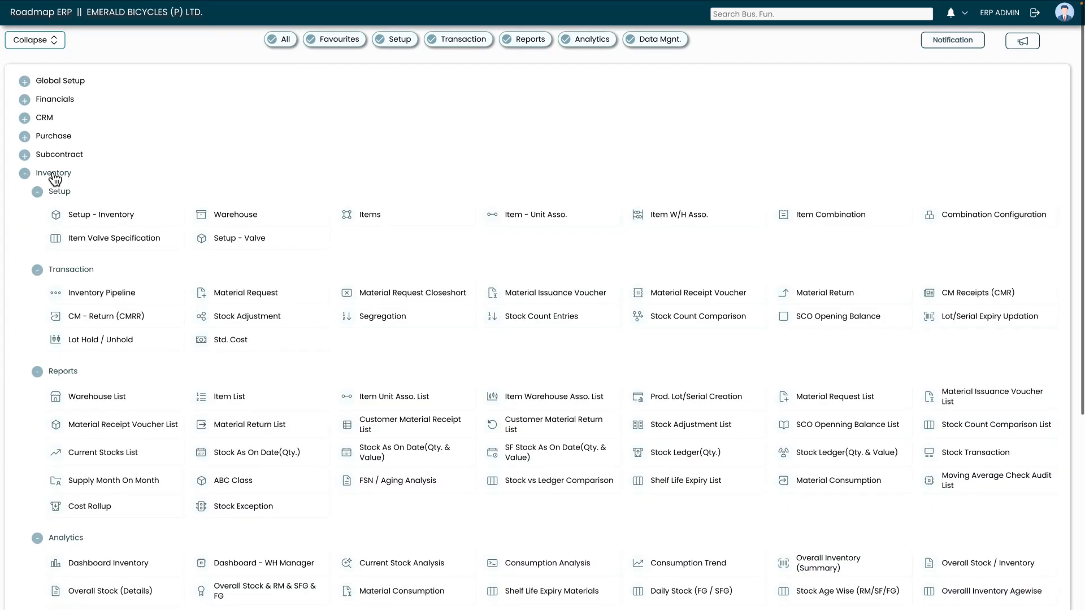
left_click(716, 291)
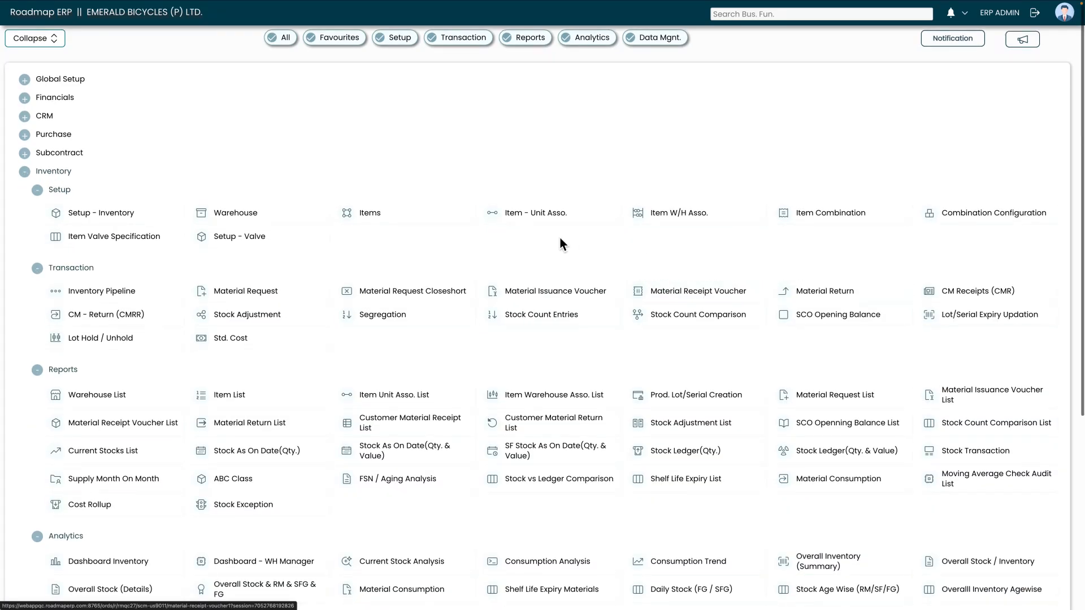
left_click(29, 177)
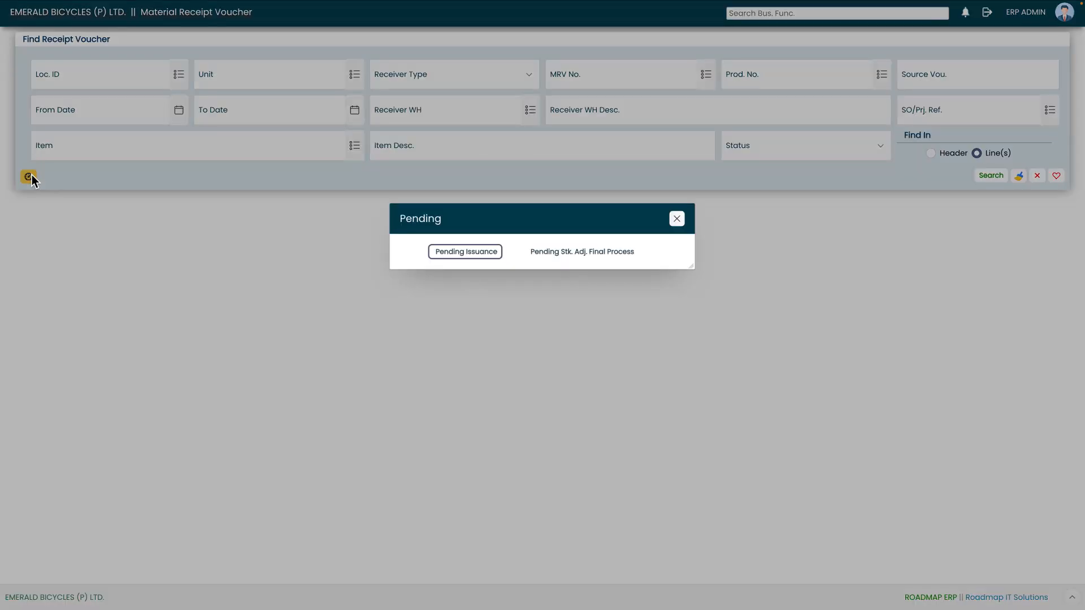
left_click(477, 257)
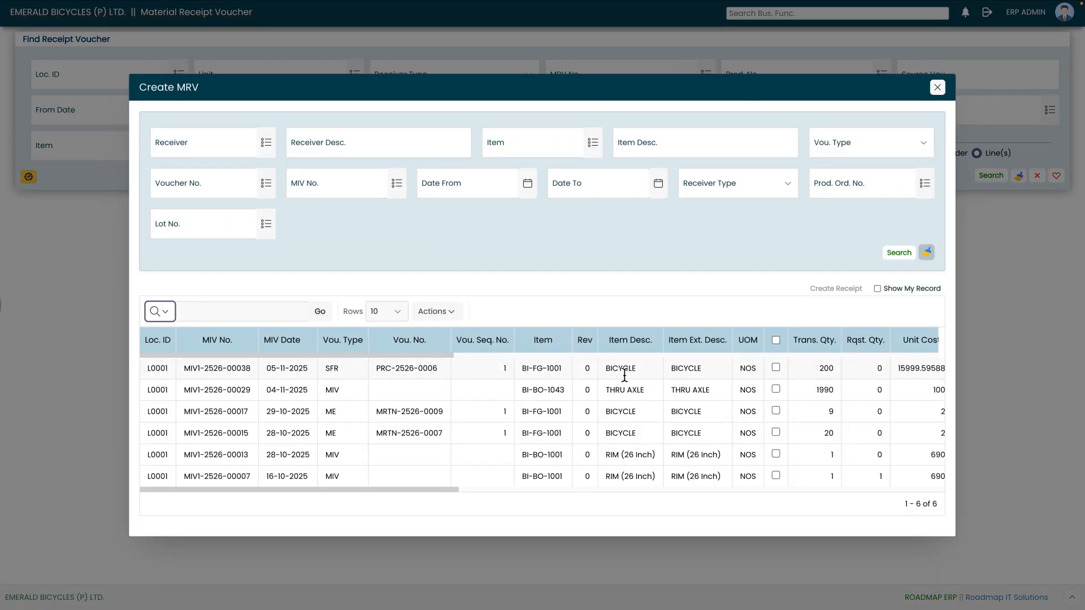
left_click(776, 367)
left_click(835, 289)
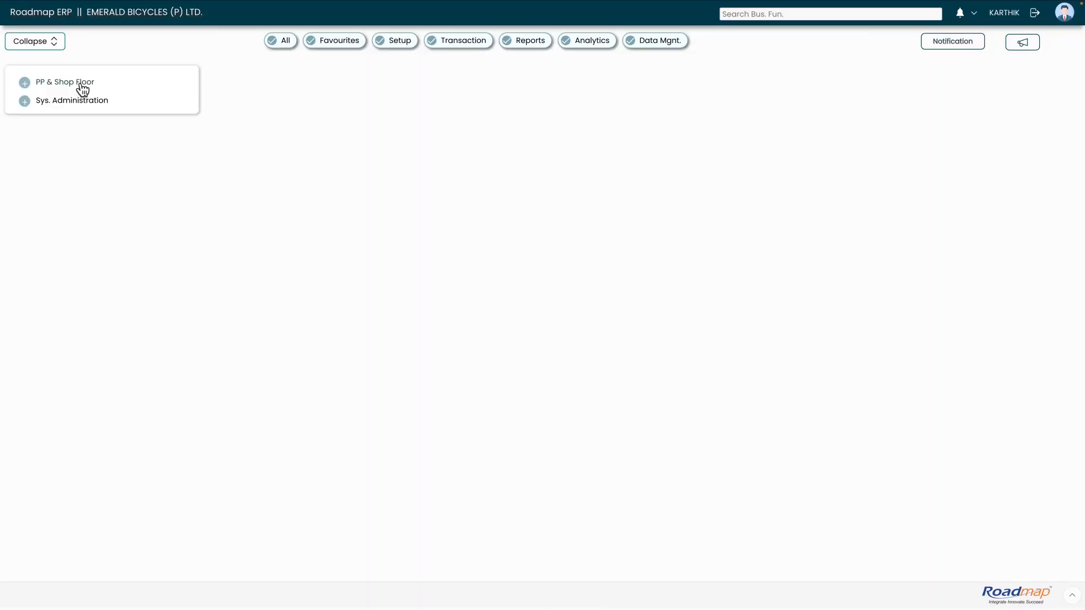
- Search the production orders by the bicycle's production order number to check its status and received quantity
left_click(81, 84)
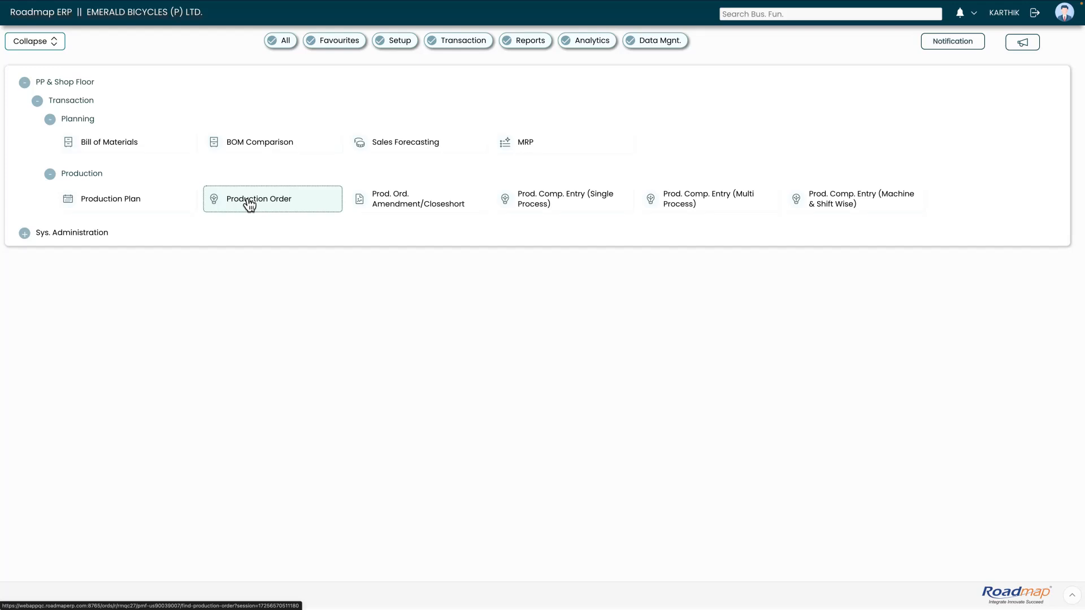
left_click(215, 201)
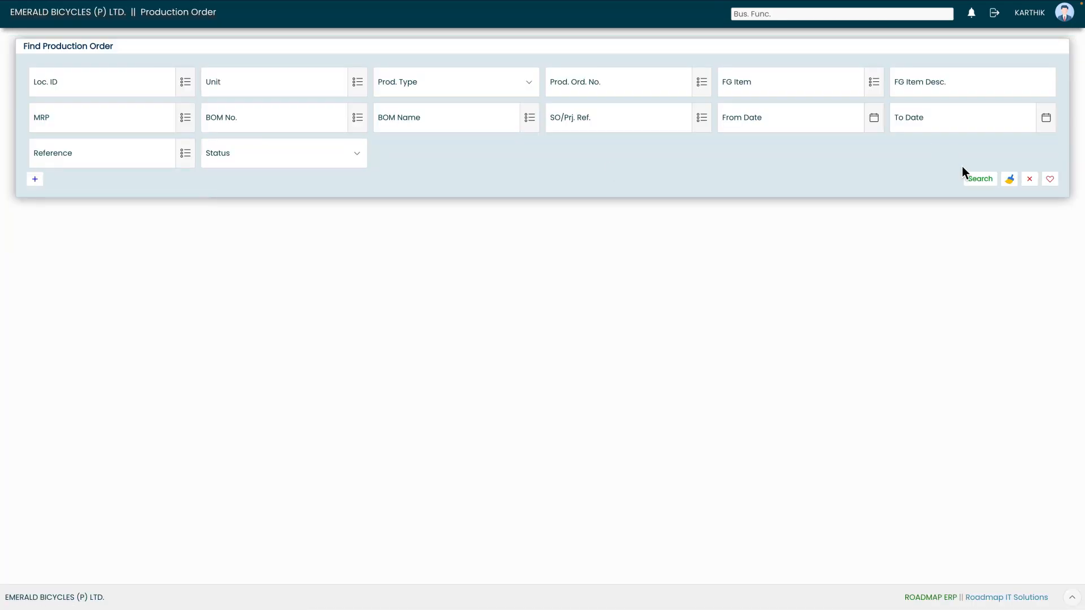
left_click(697, 89)
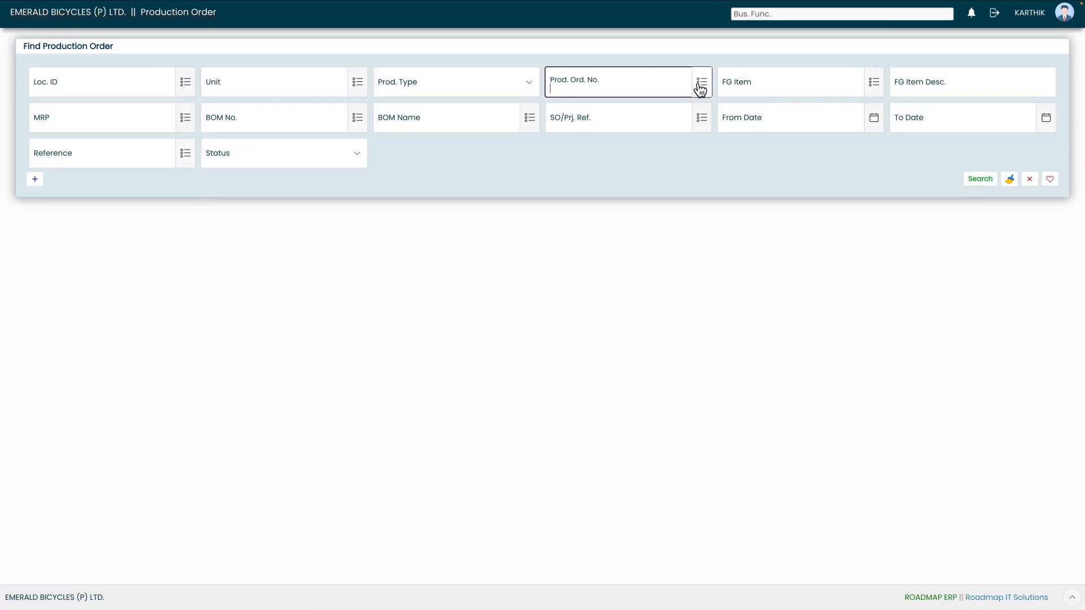
left_click(700, 86)
scroll(518, 380, "down", 4)
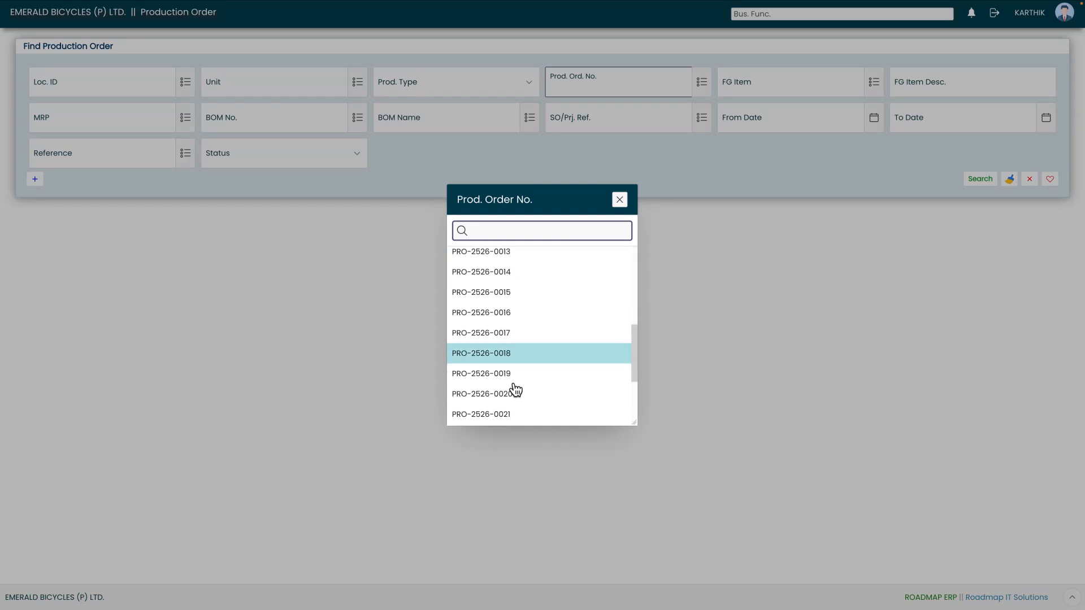
scroll(515, 390, "down", 3)
left_click(540, 412)
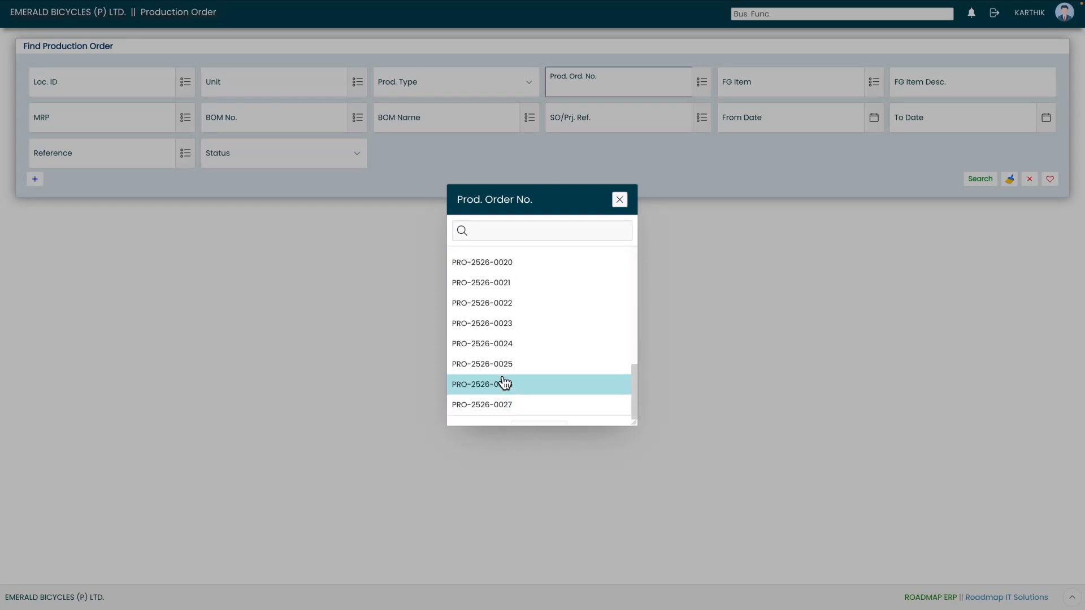
left_click(497, 405)
left_click(980, 180)
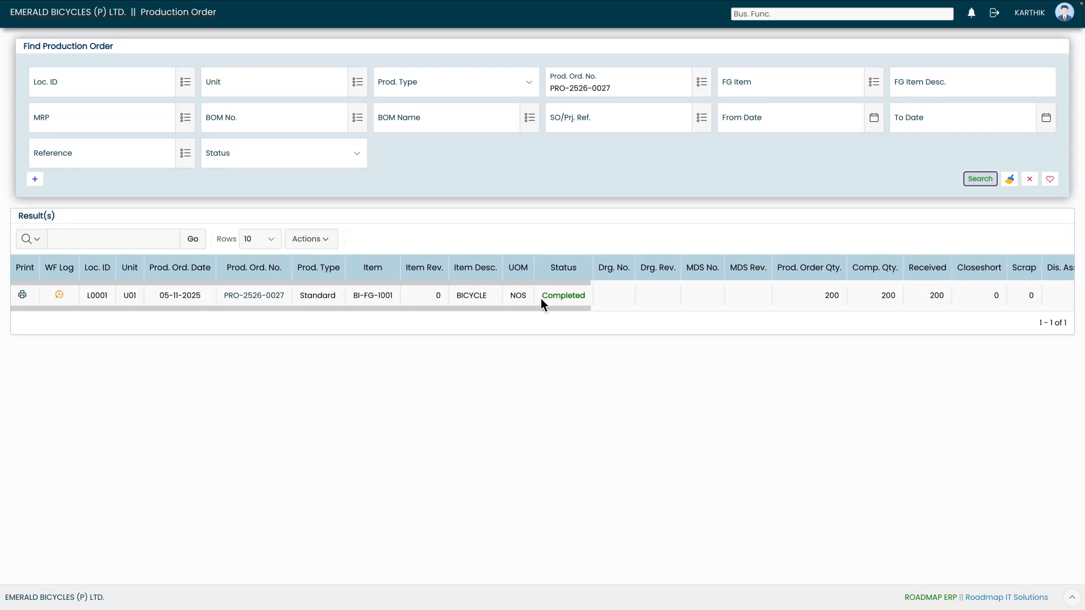
- Open the bicycle's production order, examine its additional header details and status, and view its material requirements
left_click(262, 297)
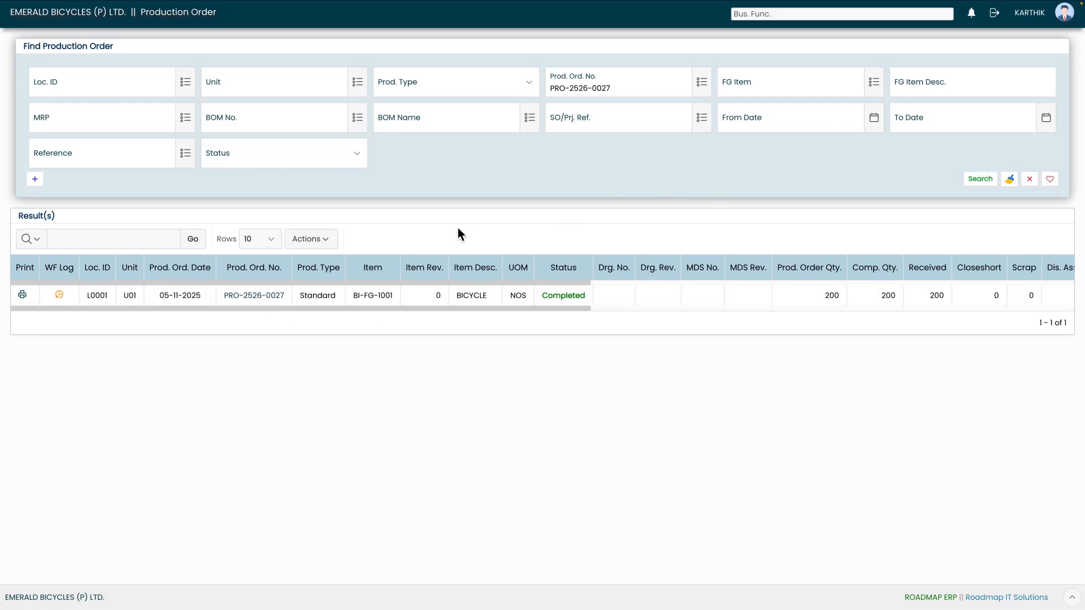
left_click(51, 218)
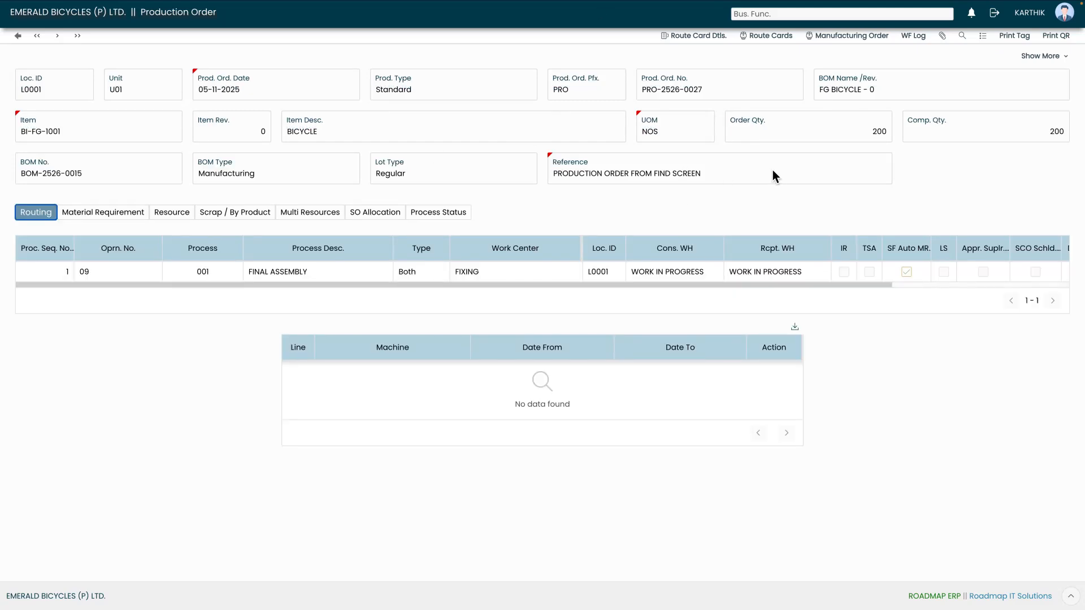
left_click(1036, 58)
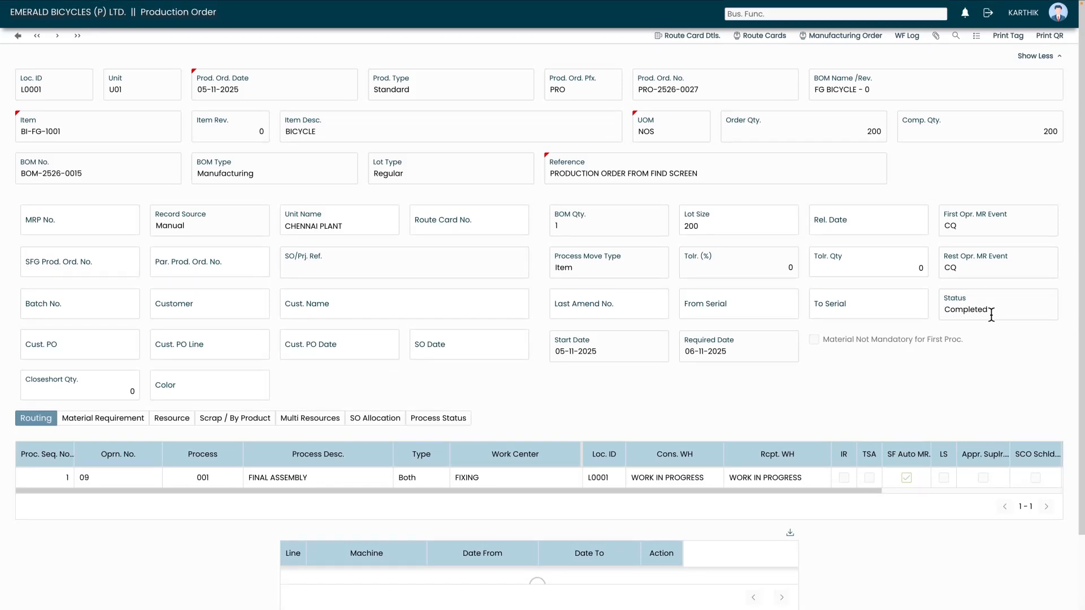
left_click(1036, 57)
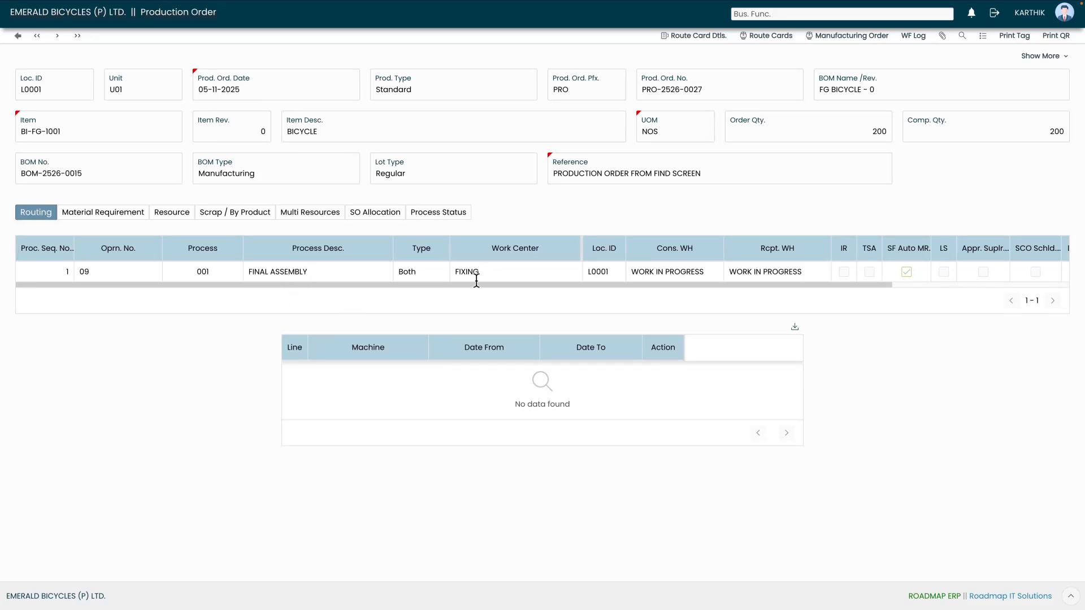
left_click(100, 221)
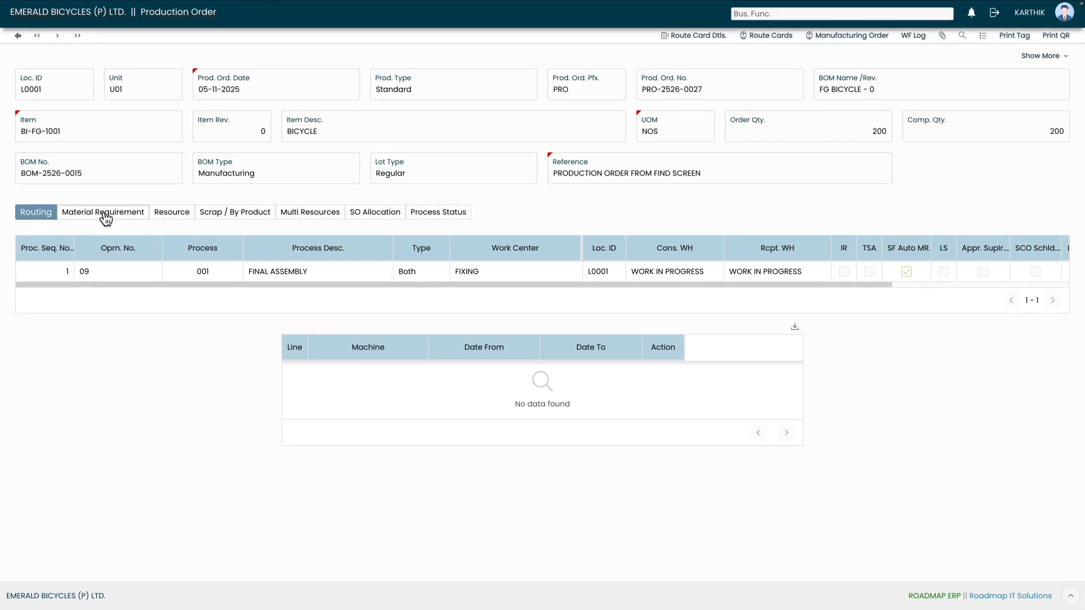